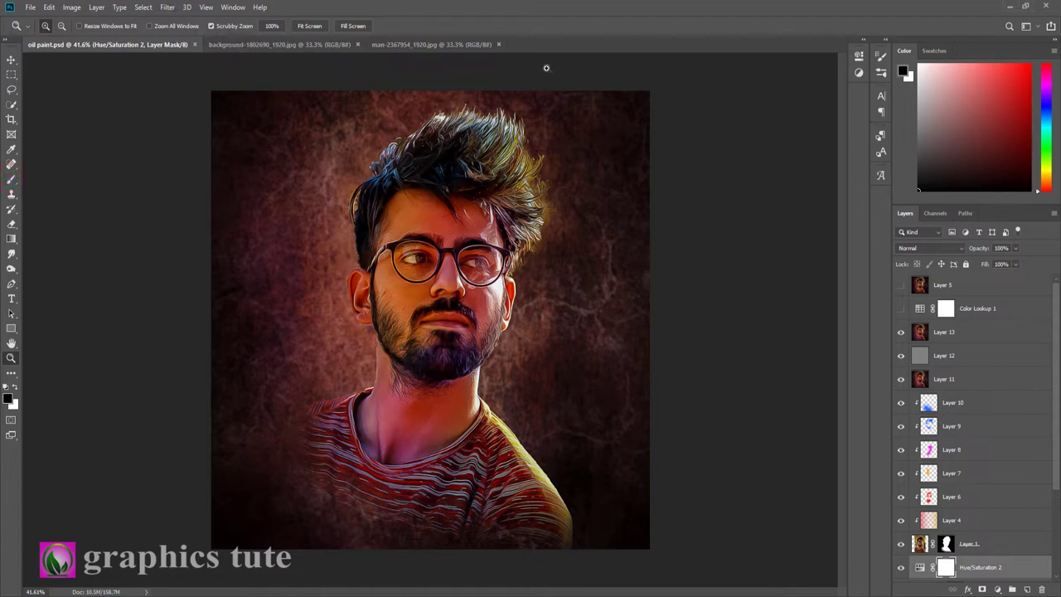
# Show the Filter > Stylize list, where Oil Paint is greyed out for Hue/Saturation 2
pyautogui.click(169, 9)
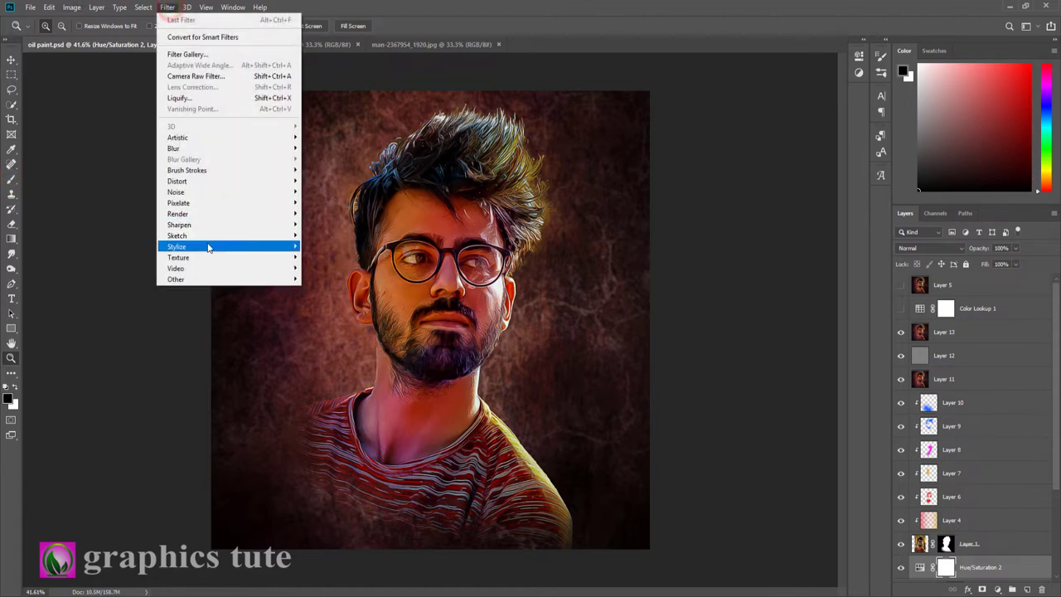
pyautogui.moveTo(216, 246)
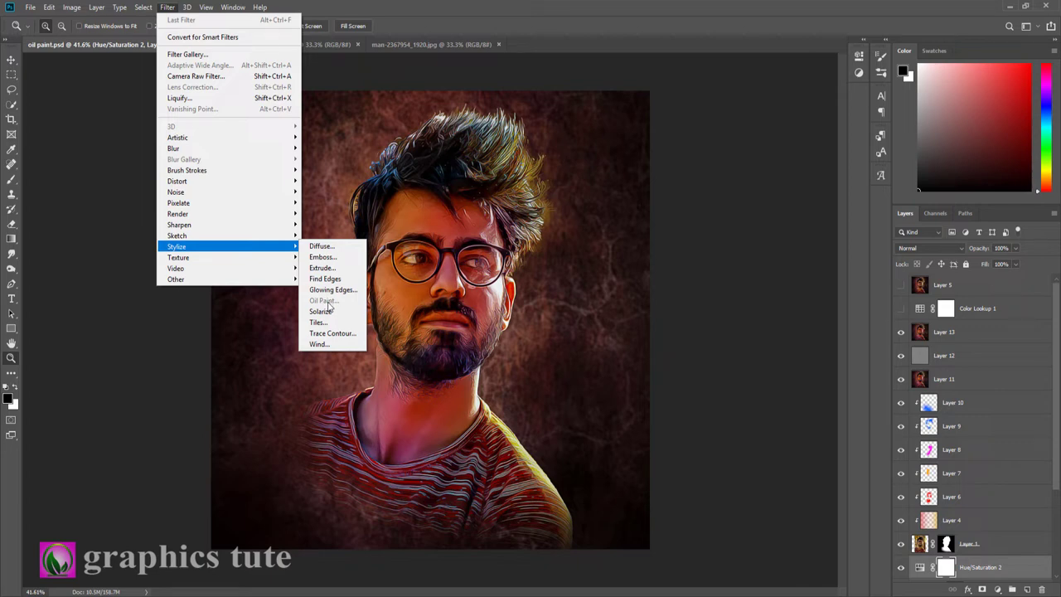
# Close the filter menu and zoom around the finished portrait's face, lips and chin to inspect detail
pyautogui.click(416, 22)
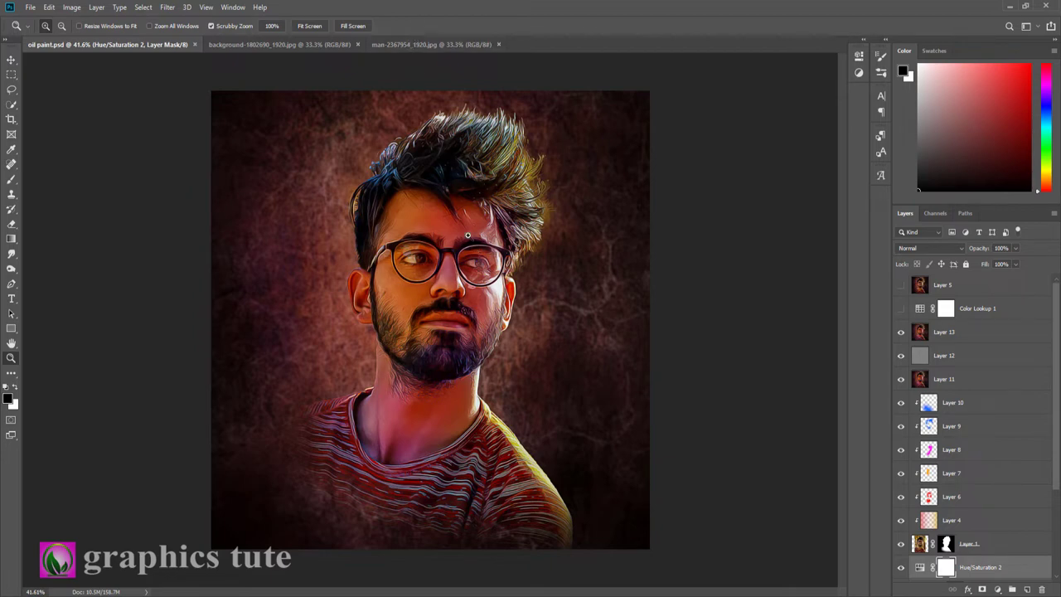
pyautogui.moveTo(461, 223); pyautogui.dragTo(531, 228)
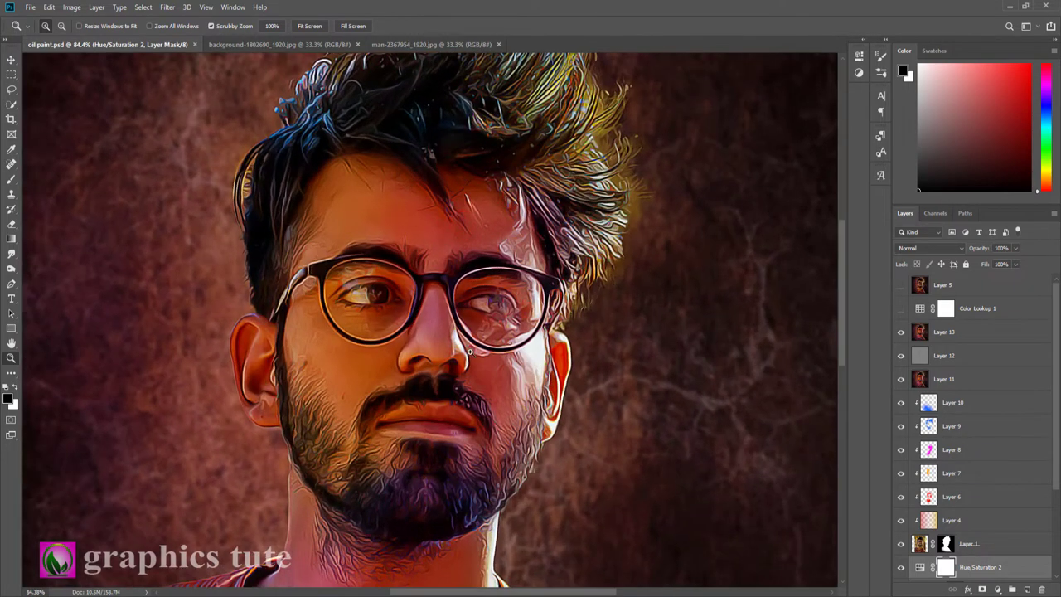
pyautogui.moveTo(529, 384); pyautogui.dragTo(517, 390)
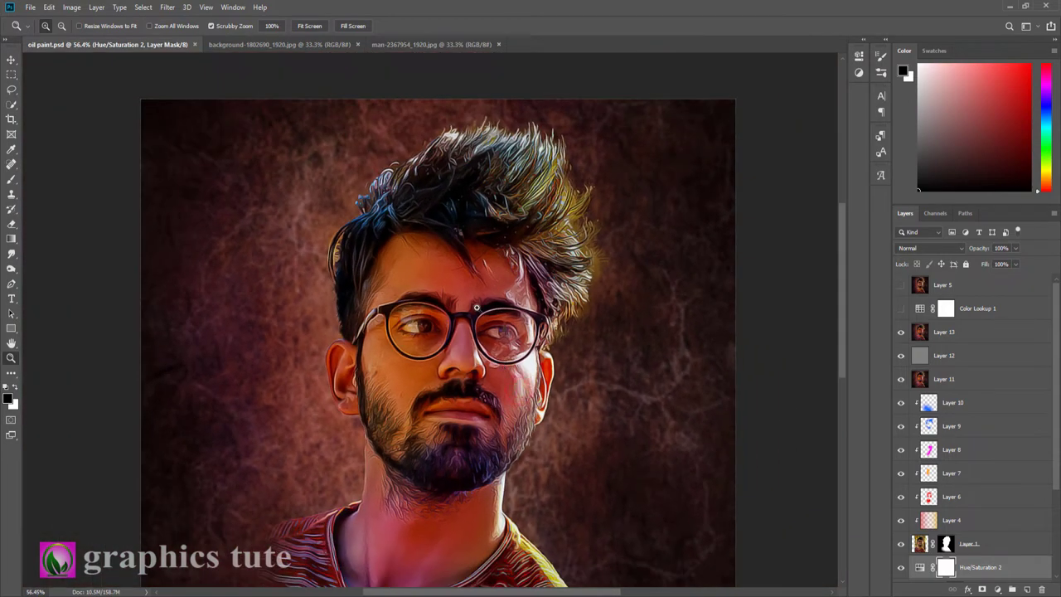
pyautogui.moveTo(527, 287)
pyautogui.mouseDown()
pyautogui.moveTo(506, 330)
pyautogui.moveTo(543, 343)
pyautogui.moveTo(516, 321)
pyautogui.moveTo(489, 319)
pyautogui.mouseUp()
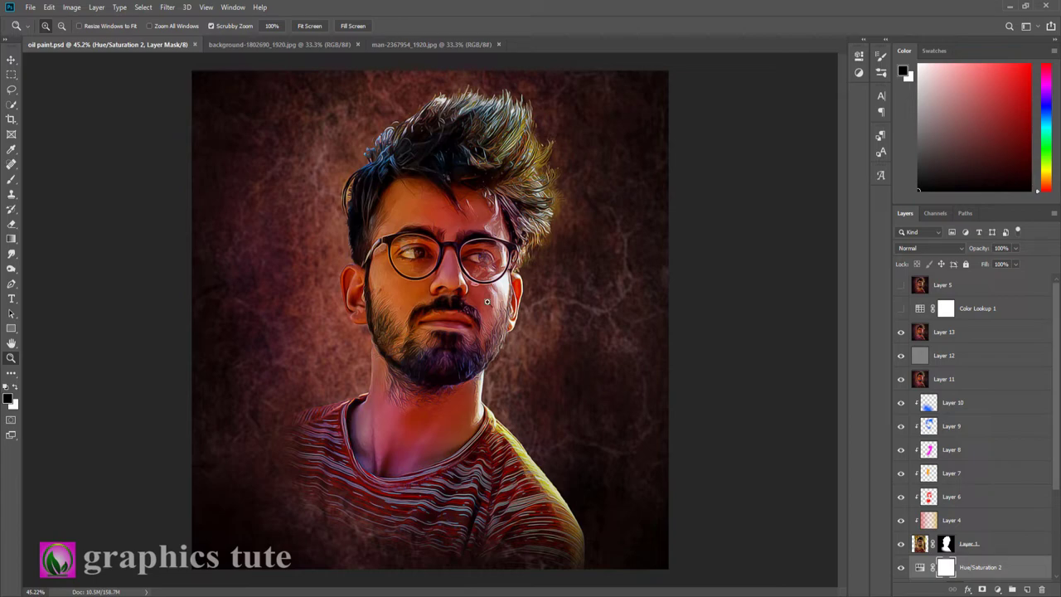
pyautogui.moveTo(470, 327)
pyautogui.mouseDown()
pyautogui.moveTo(516, 348)
pyautogui.moveTo(471, 329)
pyautogui.moveTo(630, 341)
pyautogui.mouseUp()
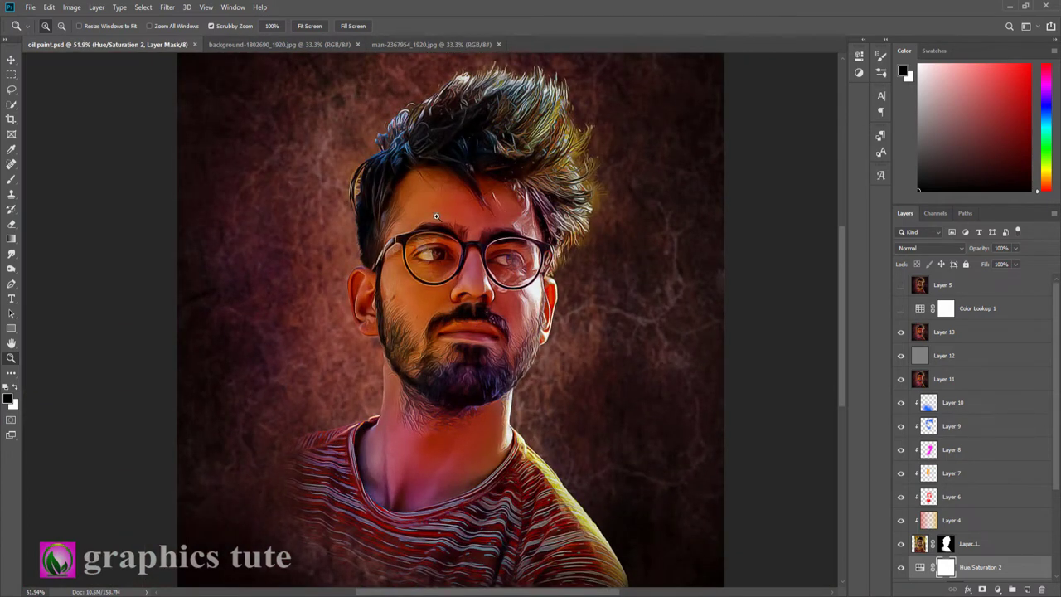
pyautogui.click(578, 293)
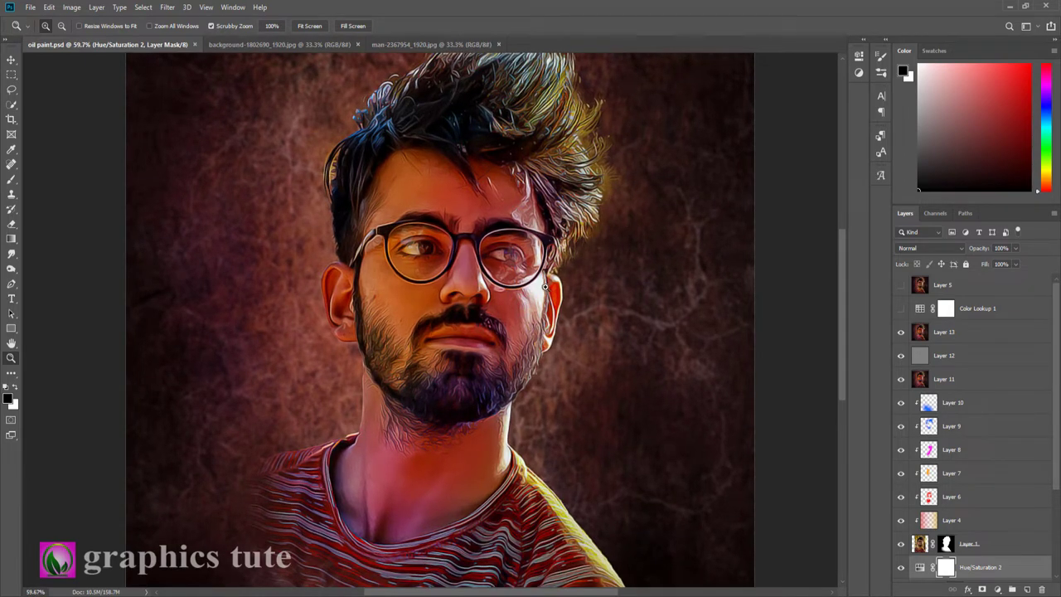
pyautogui.moveTo(535, 282)
pyautogui.mouseDown()
pyautogui.moveTo(523, 155)
pyautogui.moveTo(553, 285)
pyautogui.moveTo(591, 226)
pyautogui.mouseUp()
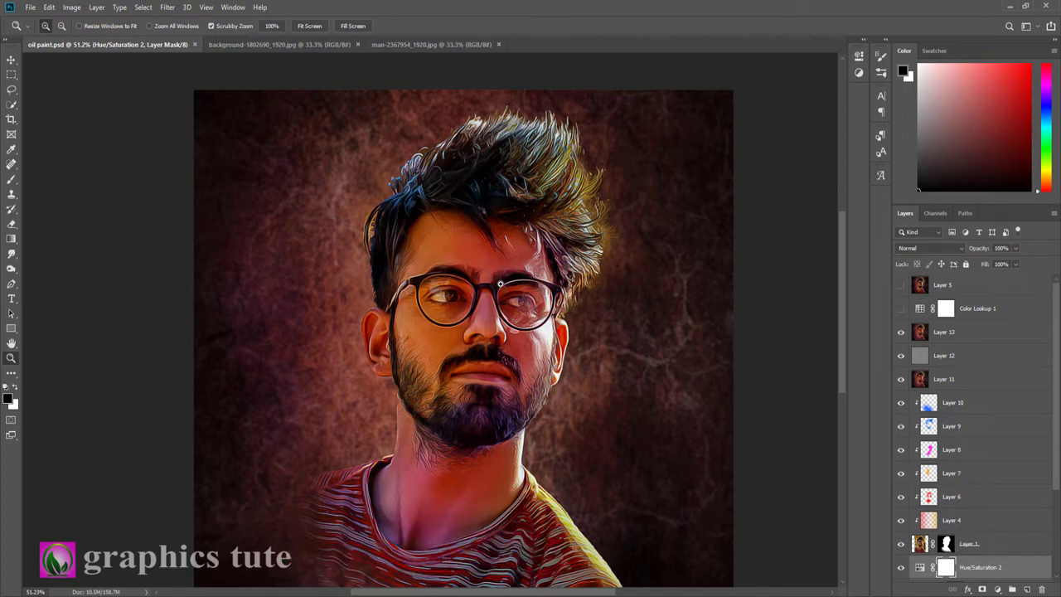
pyautogui.keyDown('alt'); pyautogui.scroll(-2, 539, 219); pyautogui.keyUp('alt')
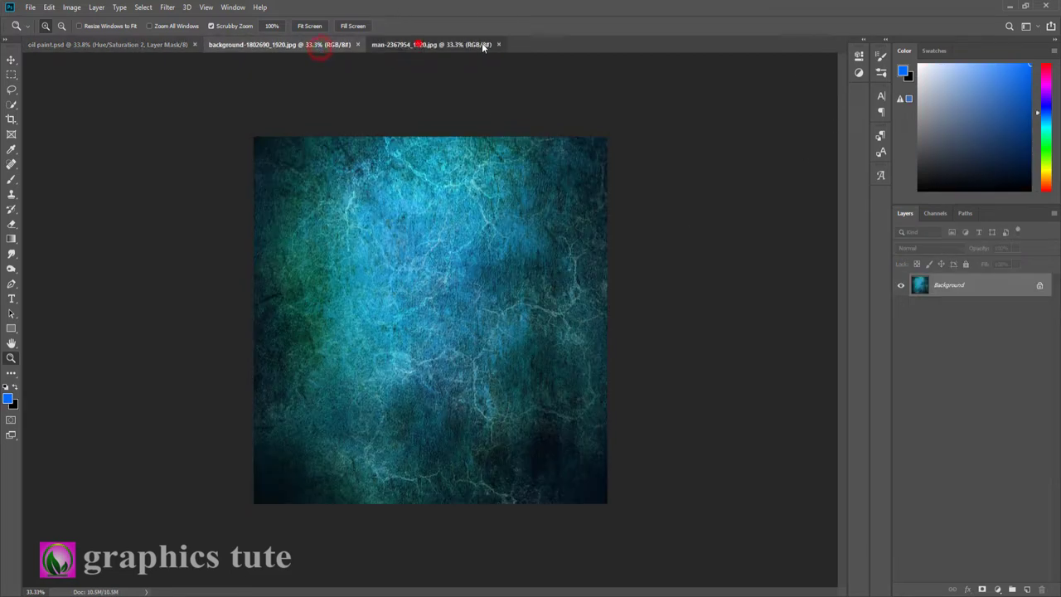
# Switch to the man-2367954_1920.jpg photo, unlock its Background layer and zoom in
pyautogui.click(419, 44)
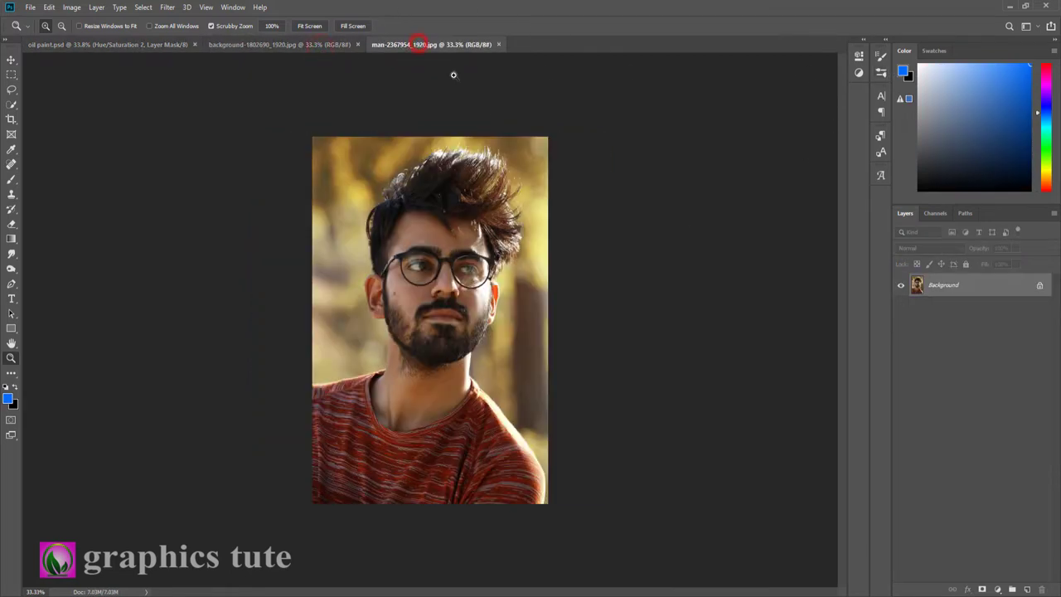
pyautogui.click(1040, 286)
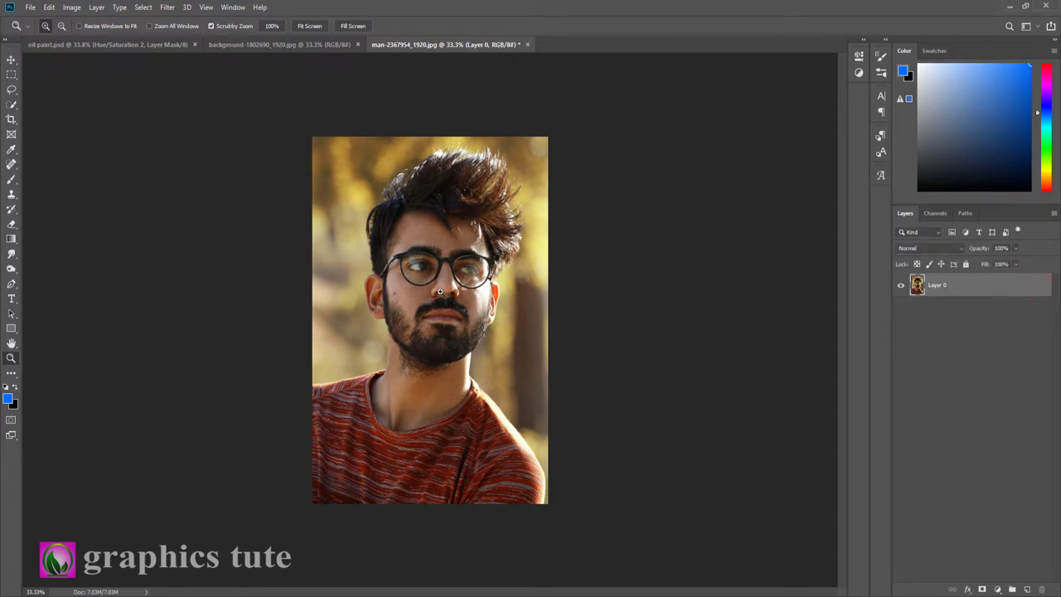
pyautogui.moveTo(456, 276)
pyautogui.mouseDown()
pyautogui.moveTo(471, 285)
pyautogui.moveTo(490, 232)
pyautogui.mouseUp()
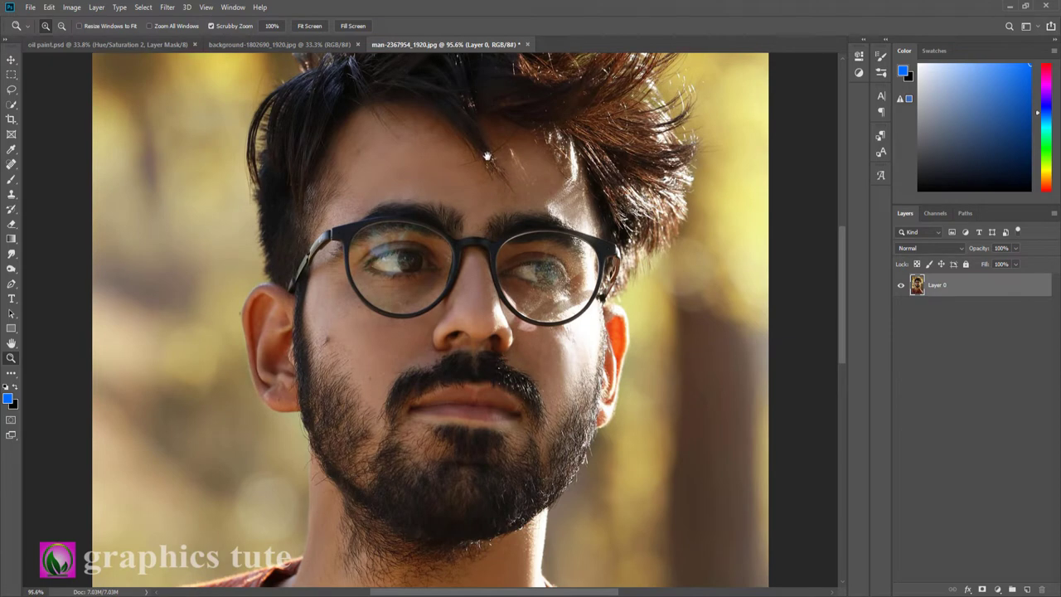
pyautogui.scroll(3, 487, 156)
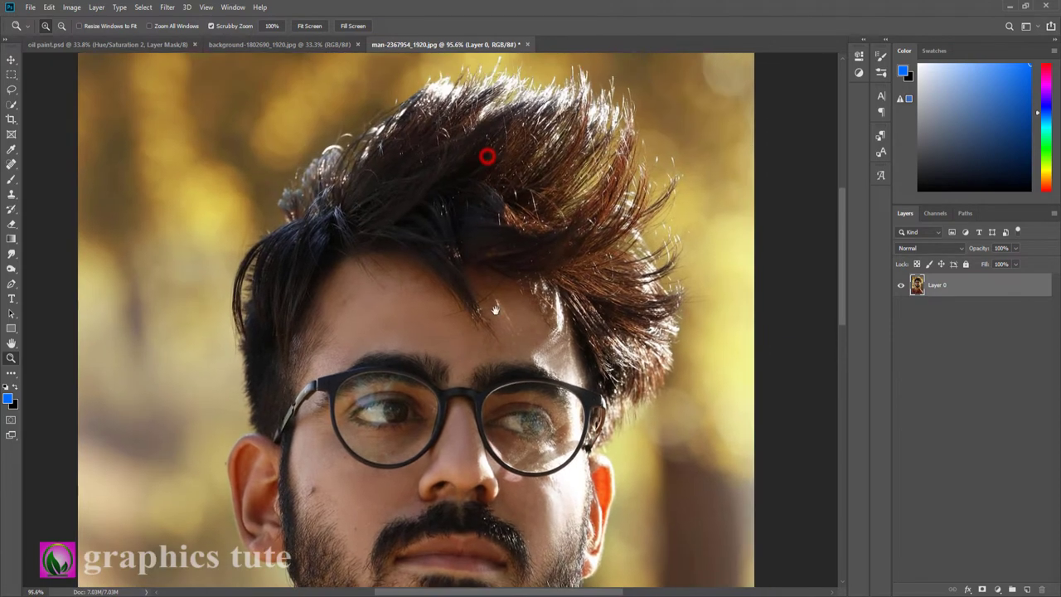
# Quick-select the man's hair on top and both sides, including the glasses
pyautogui.click(11, 105)
pyautogui.moveTo(477, 112); pyautogui.dragTo(540, 220)
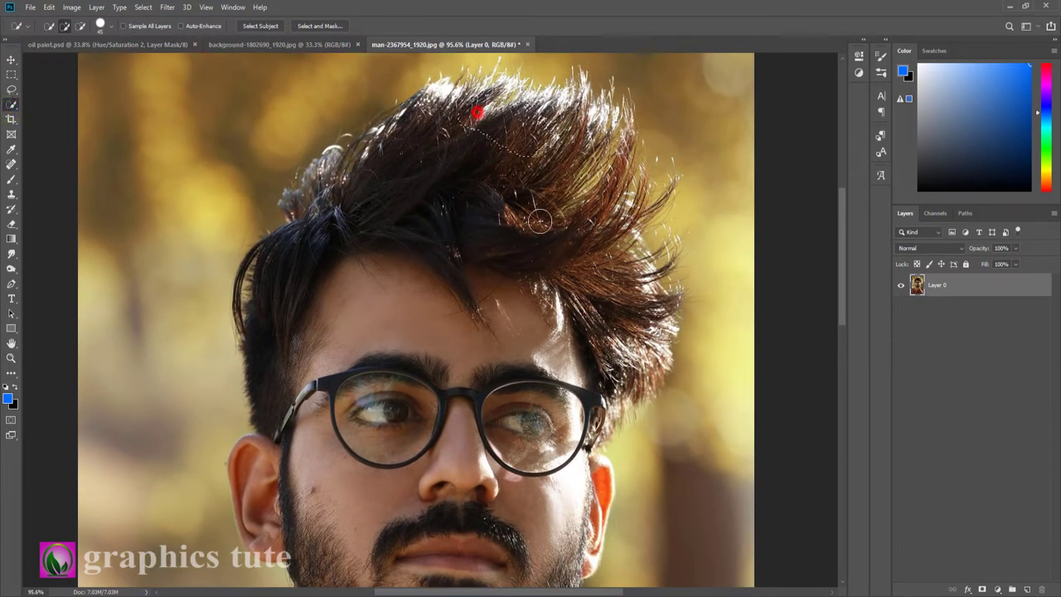
pyautogui.moveTo(348, 182); pyautogui.dragTo(311, 192)
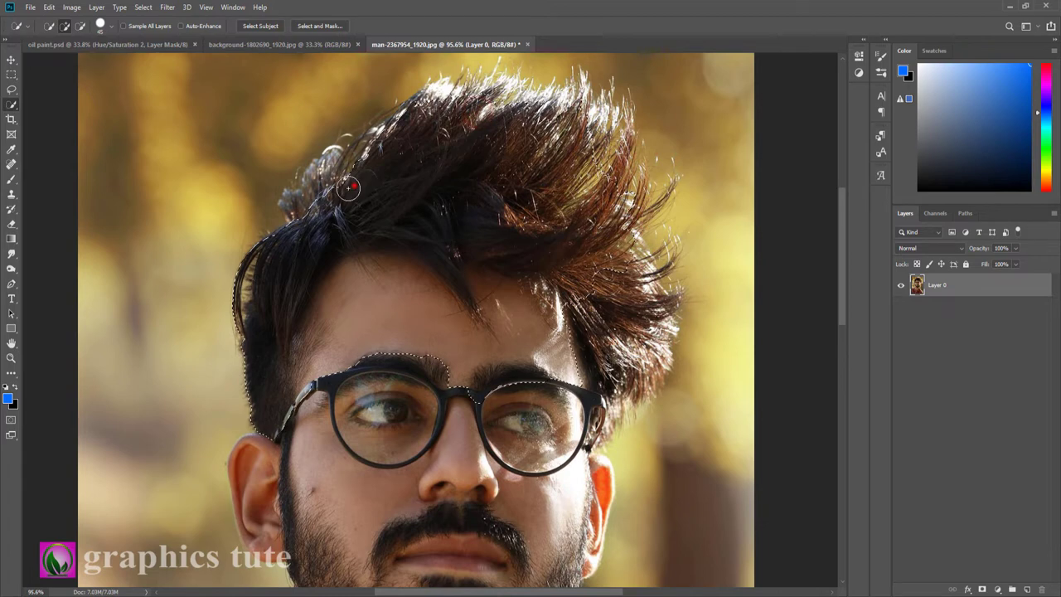
pyautogui.click(299, 199)
pyautogui.moveTo(497, 118); pyautogui.dragTo(653, 324)
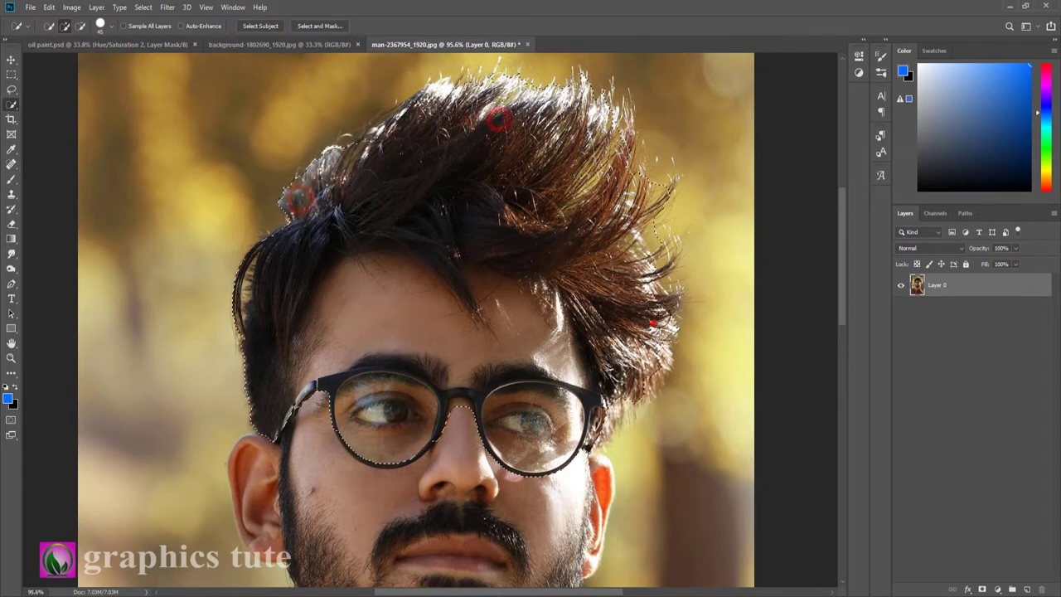
pyautogui.scroll(-5, 497, 121)
pyautogui.moveTo(253, 187); pyautogui.dragTo(584, 195)
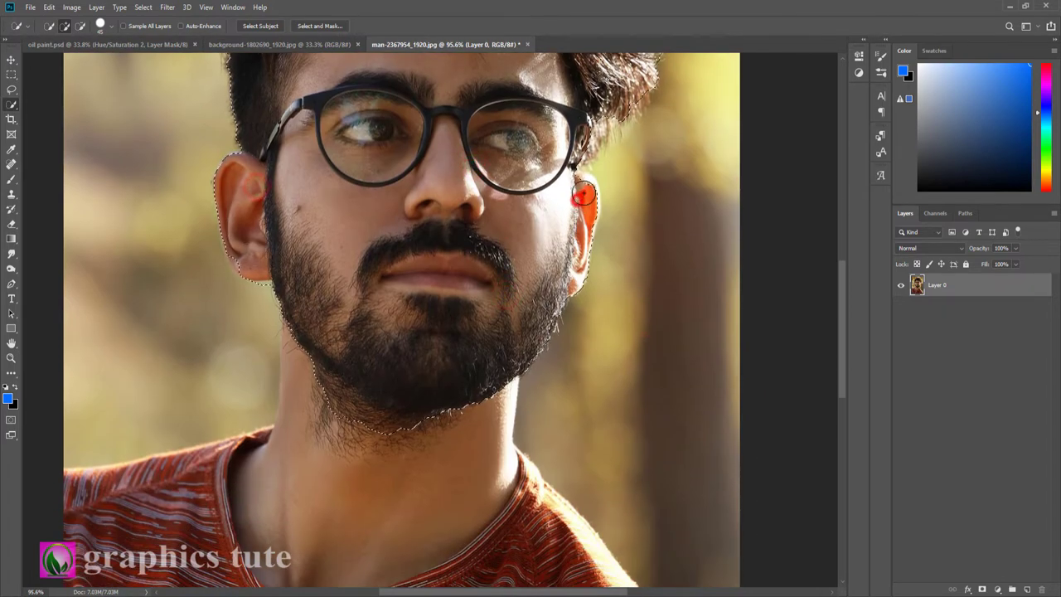
# Extend the selection over the face, beard, neck and shirt, adding the right hair strands
pyautogui.scroll(-5, 584, 195)
pyautogui.moveTo(426, 391); pyautogui.dragTo(184, 262)
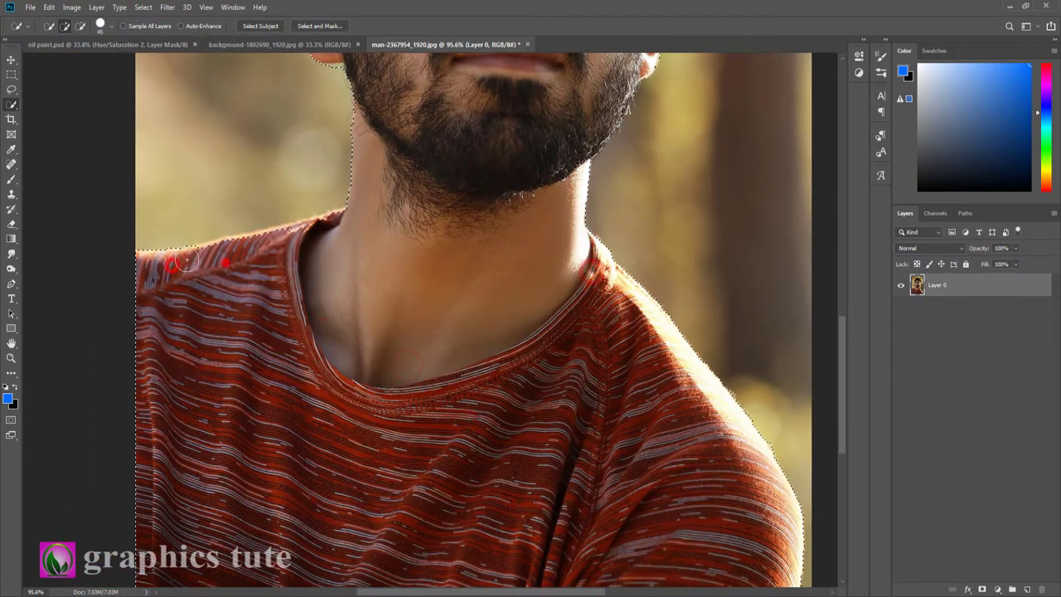
pyautogui.scroll(7, 540, 180)
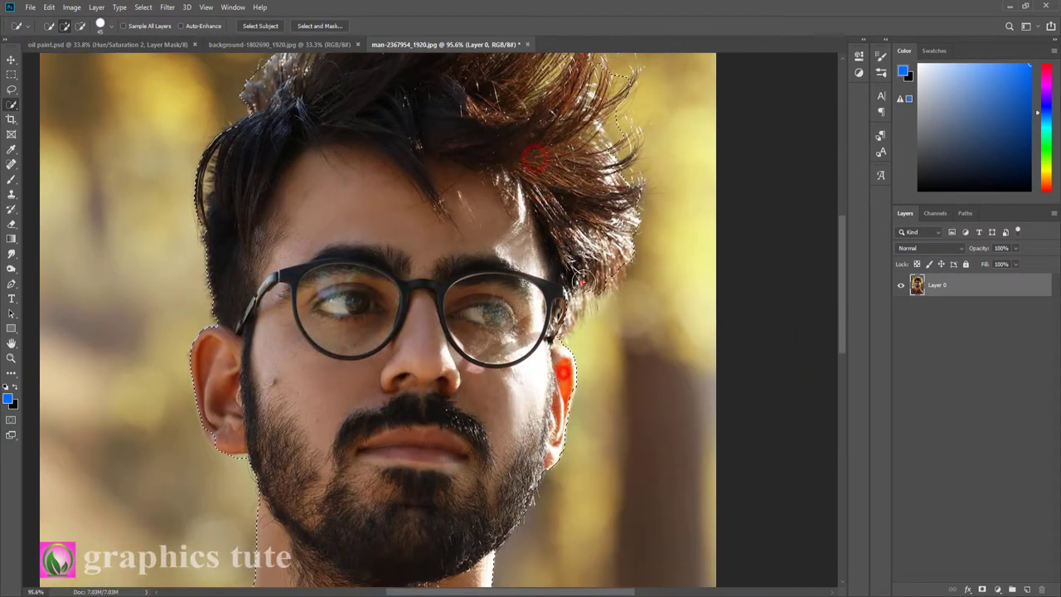
pyautogui.scroll(3, 535, 156)
pyautogui.moveTo(587, 201); pyautogui.dragTo(606, 249)
pyautogui.moveTo(233, 358); pyautogui.dragTo(253, 217)
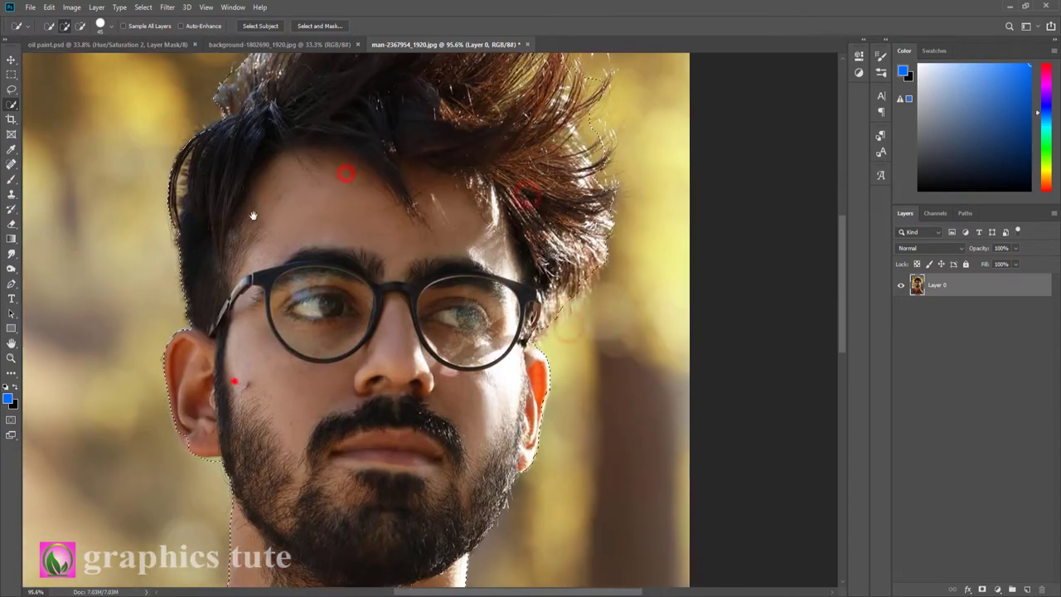
pyautogui.scroll(-3, 386, 490)
pyautogui.press('z')
pyautogui.moveTo(374, 332); pyautogui.dragTo(341, 309)
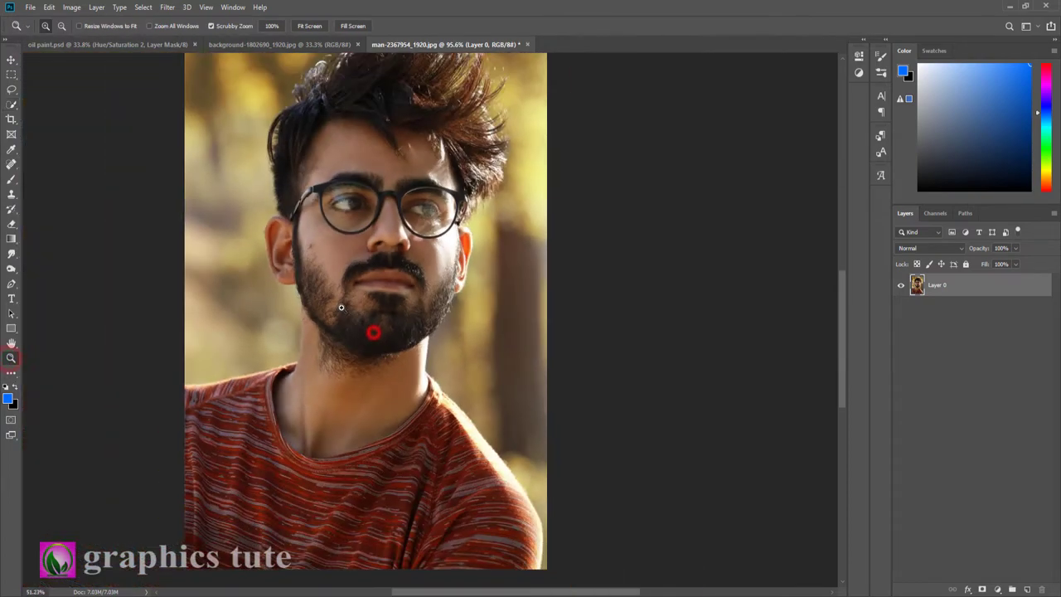
# Add a layer mask hiding the photo's background and bring up Select and Mask for it
pyautogui.click(982, 589)
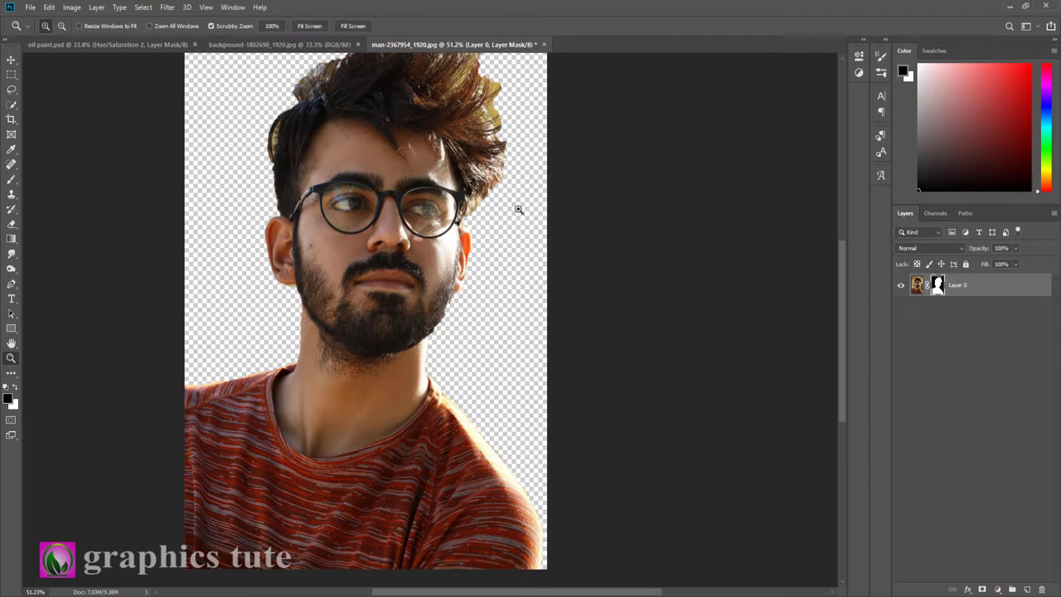
pyautogui.moveTo(417, 159); pyautogui.dragTo(417, 204)
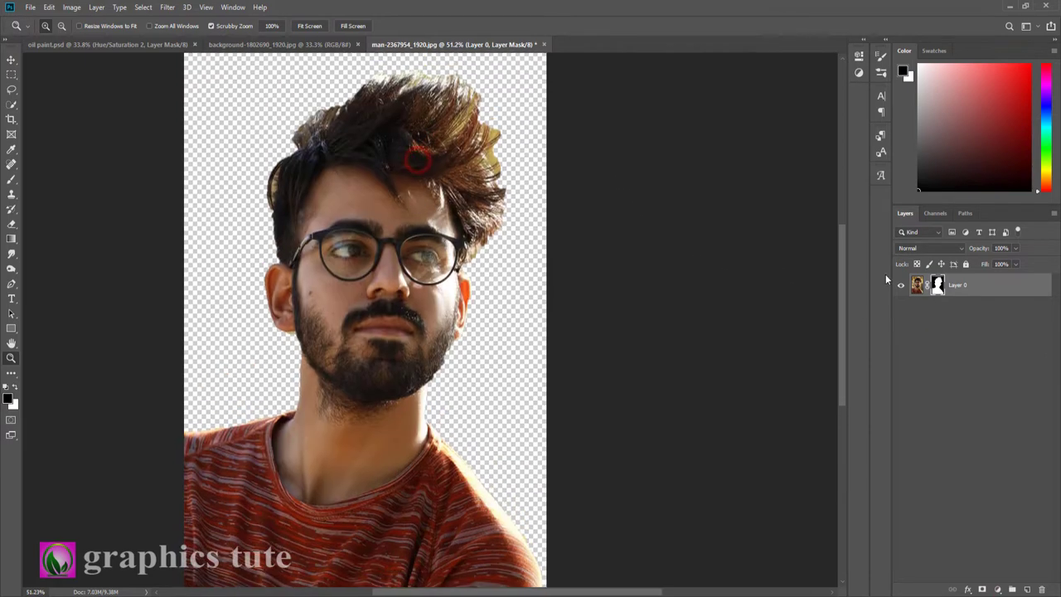
pyautogui.rightClick(939, 288)
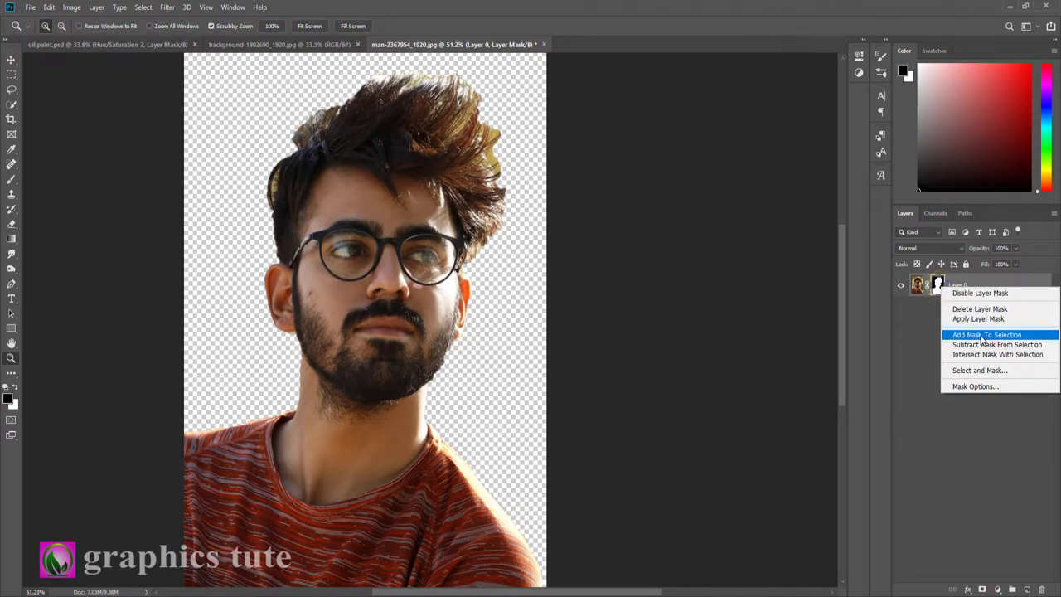
pyautogui.click(980, 370)
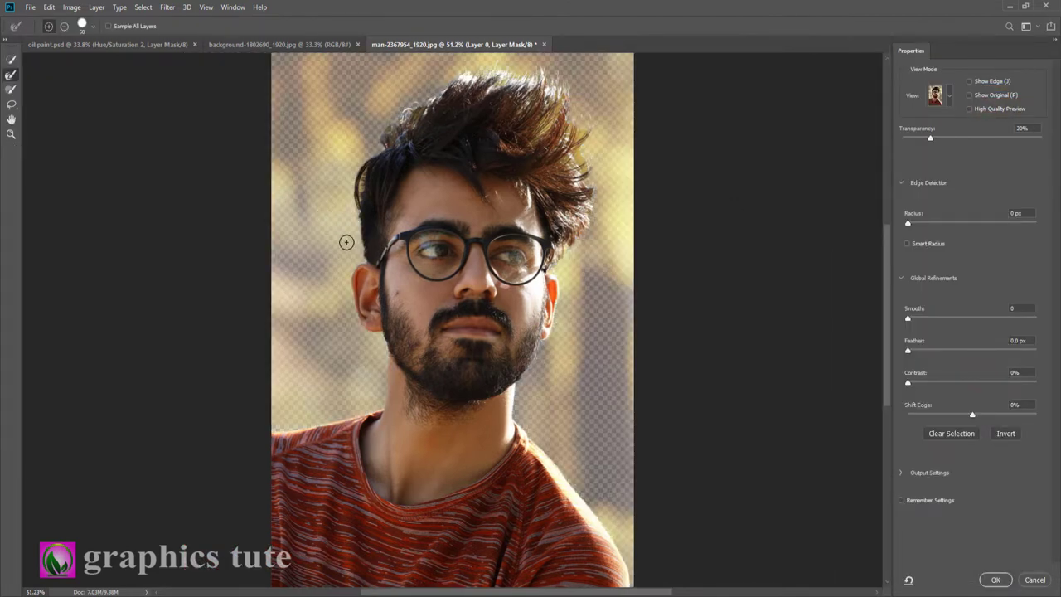
# Refine the left, right and glasses-side hair edges with Radius 1 px and Smooth 1
pyautogui.moveTo(360, 256)
pyautogui.mouseDown()
pyautogui.moveTo(368, 155)
pyautogui.moveTo(440, 89)
pyautogui.mouseUp()
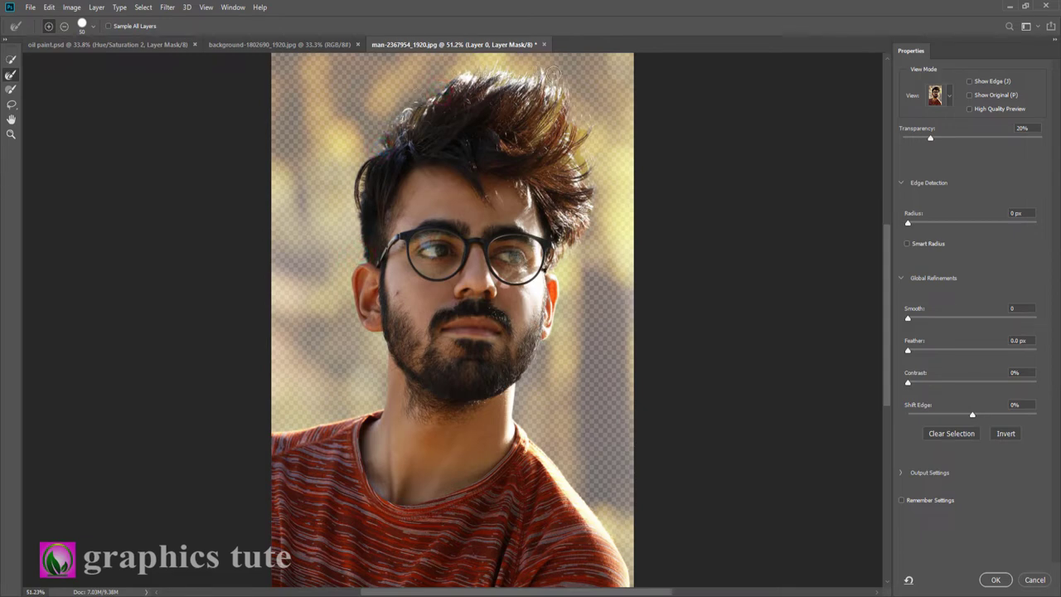
pyautogui.moveTo(596, 123); pyautogui.dragTo(561, 252)
pyautogui.moveTo(590, 174); pyautogui.dragTo(590, 130)
pyautogui.moveTo(911, 224); pyautogui.dragTo(913, 225)
pyautogui.moveTo(909, 319); pyautogui.dragTo(911, 318)
pyautogui.click(996, 580)
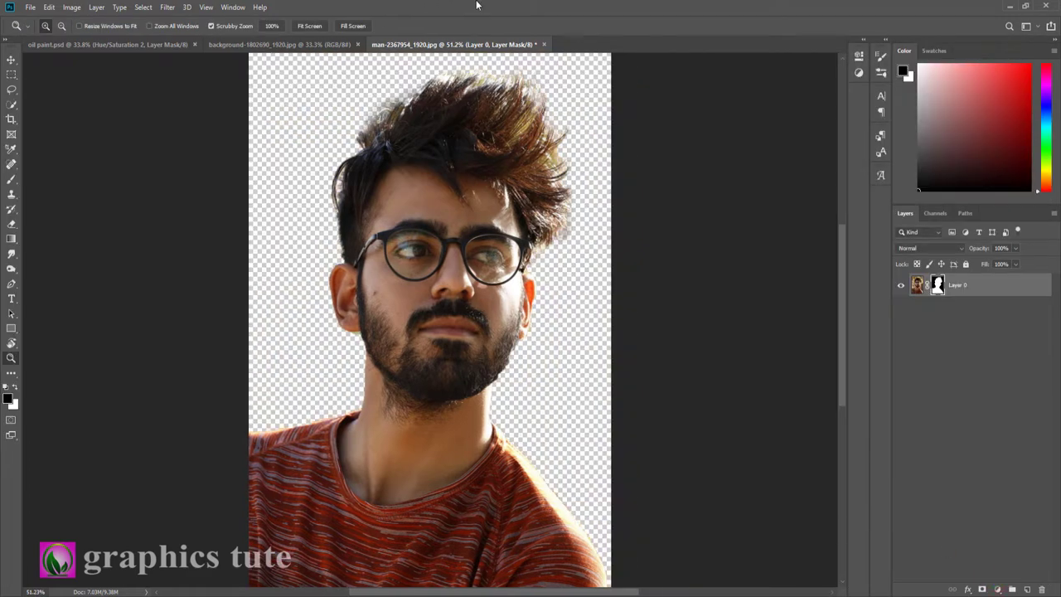
# Move the masked man onto the blue texture document and position him lower
pyautogui.click(11, 59)
pyautogui.moveTo(466, 163)
pyautogui.mouseDown()
pyautogui.moveTo(327, 103)
pyautogui.moveTo(528, 362)
pyautogui.mouseUp()
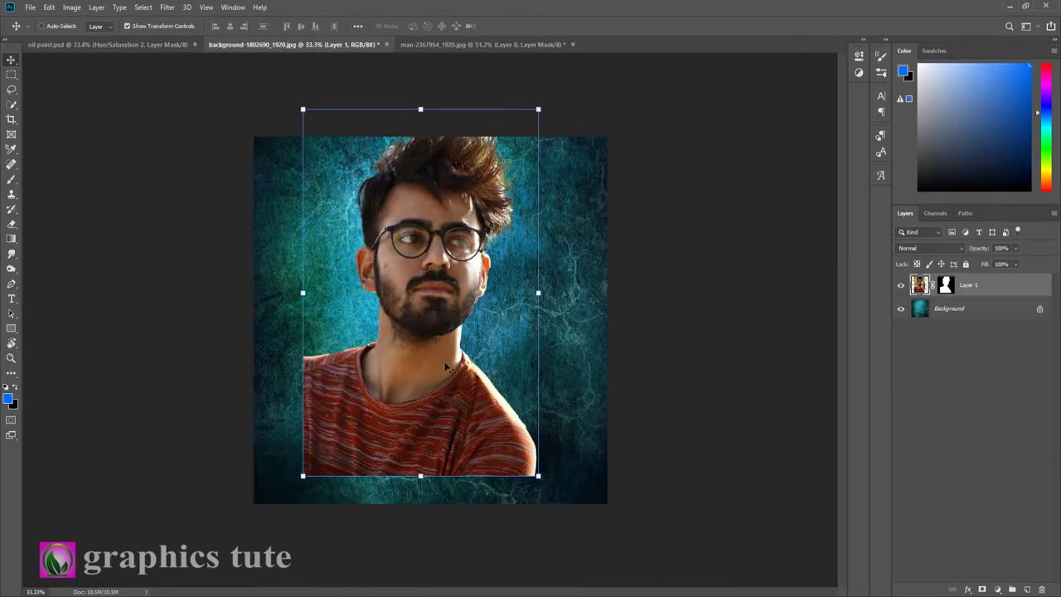
pyautogui.moveTo(443, 353); pyautogui.dragTo(456, 388)
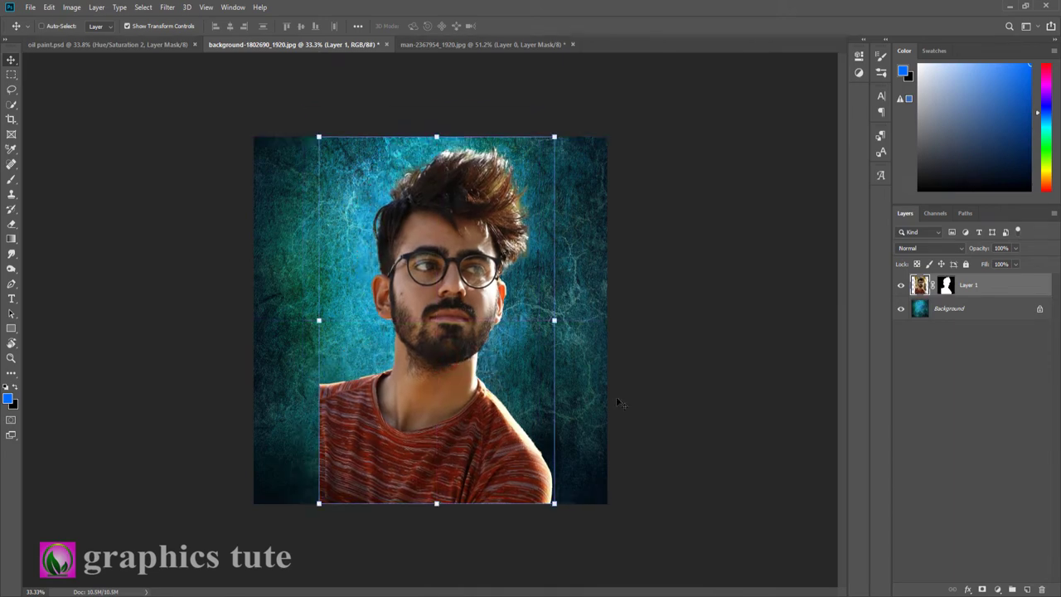
# Unlock the texture layer and add a light grey Solid Color fill placed beneath it
pyautogui.click(967, 310)
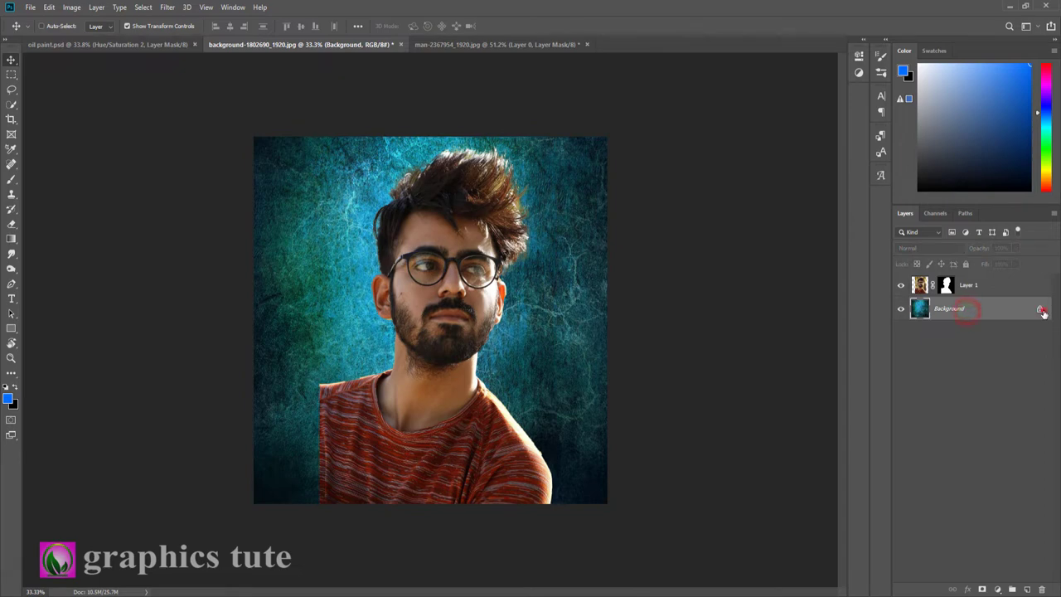
pyautogui.click(1041, 309)
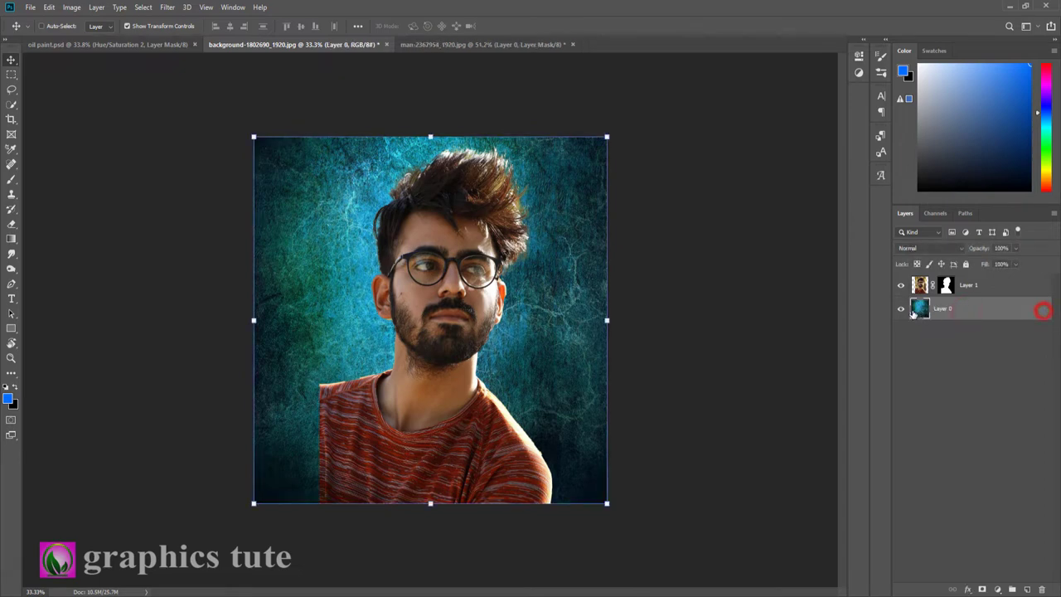
pyautogui.click(998, 589)
pyautogui.click(1003, 388)
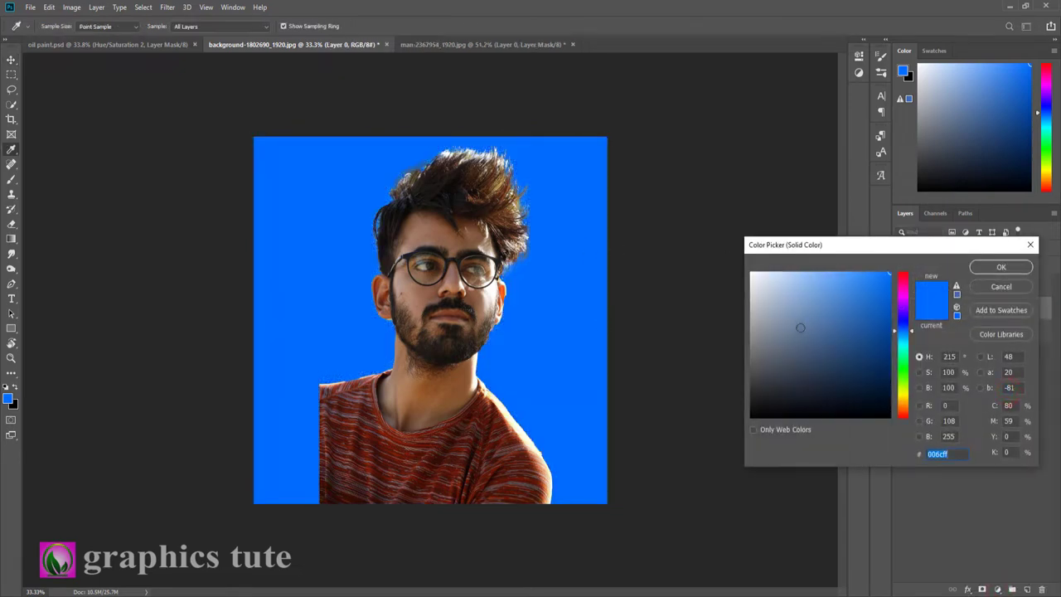
pyautogui.click(783, 323)
pyautogui.click(1002, 268)
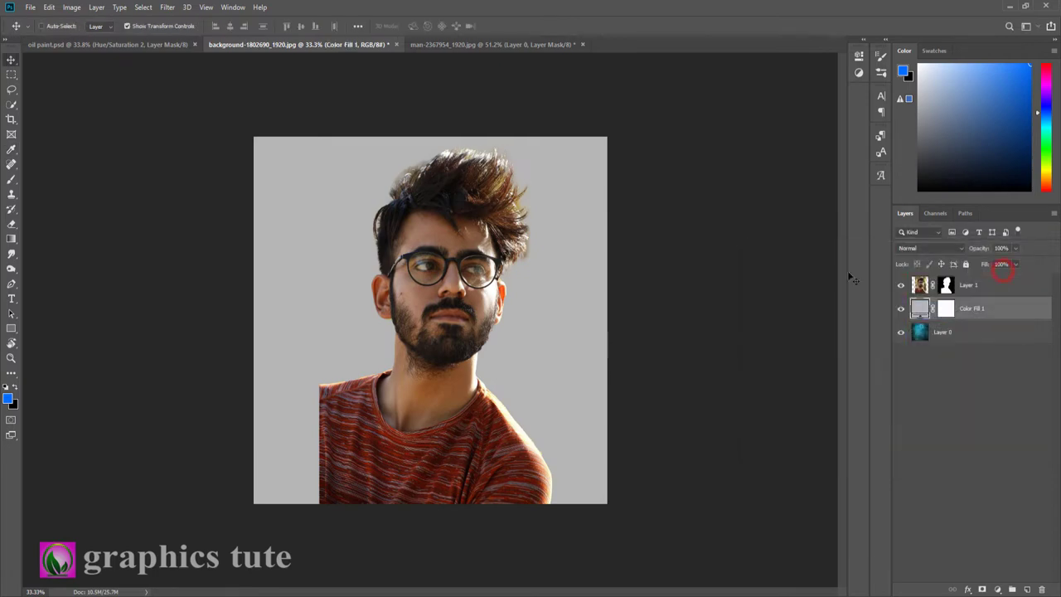
pyautogui.moveTo(977, 310); pyautogui.dragTo(971, 342)
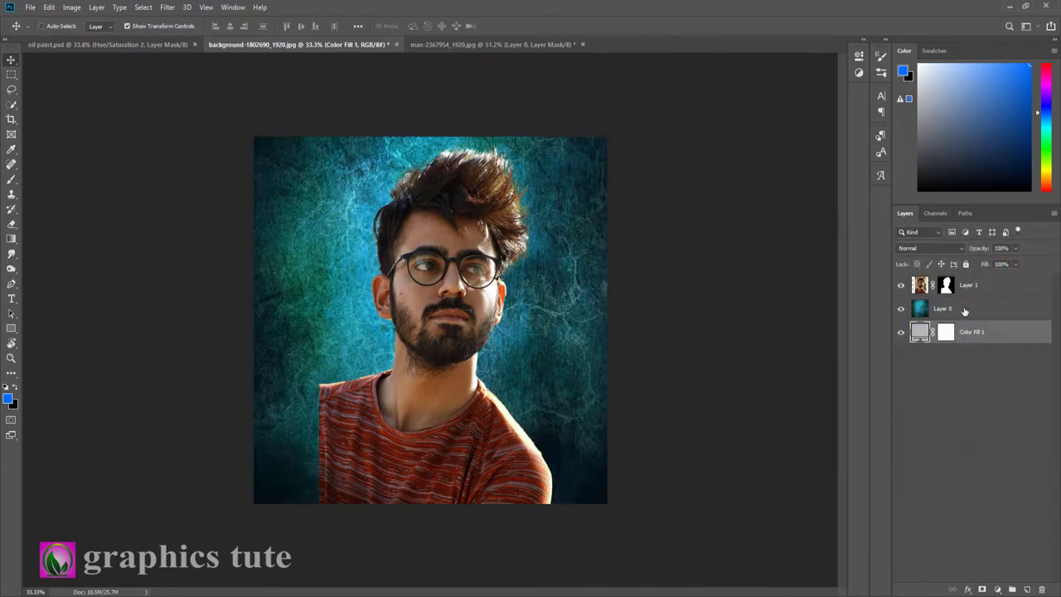
pyautogui.click(962, 308)
pyautogui.click(11, 358)
# Add a Curves adjustment clipped to the texture, pulling the top-right point down to darken it
pyautogui.click(470, 295)
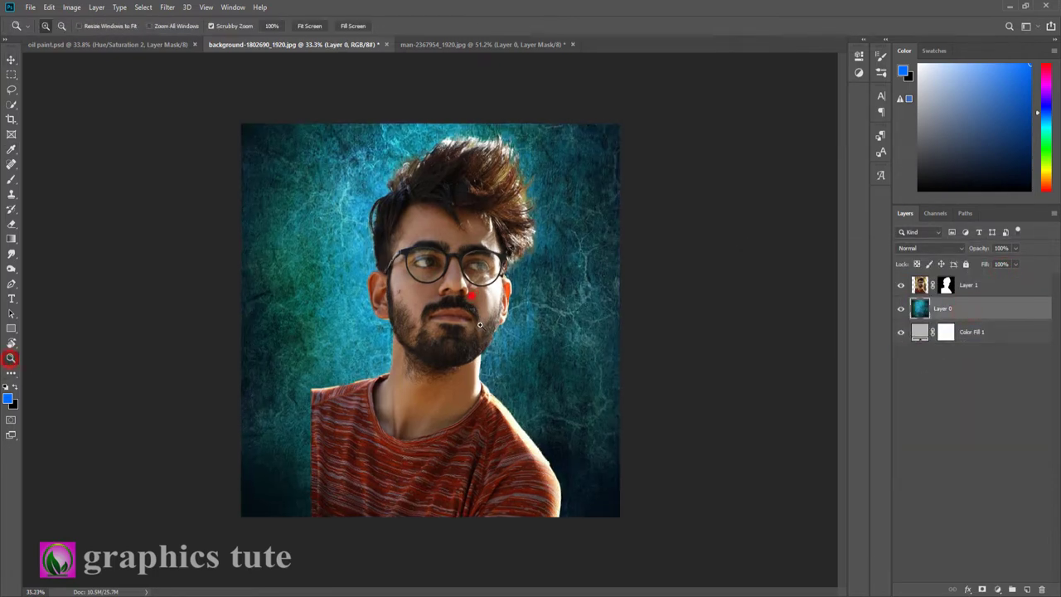
pyautogui.moveTo(474, 313); pyautogui.dragTo(478, 308)
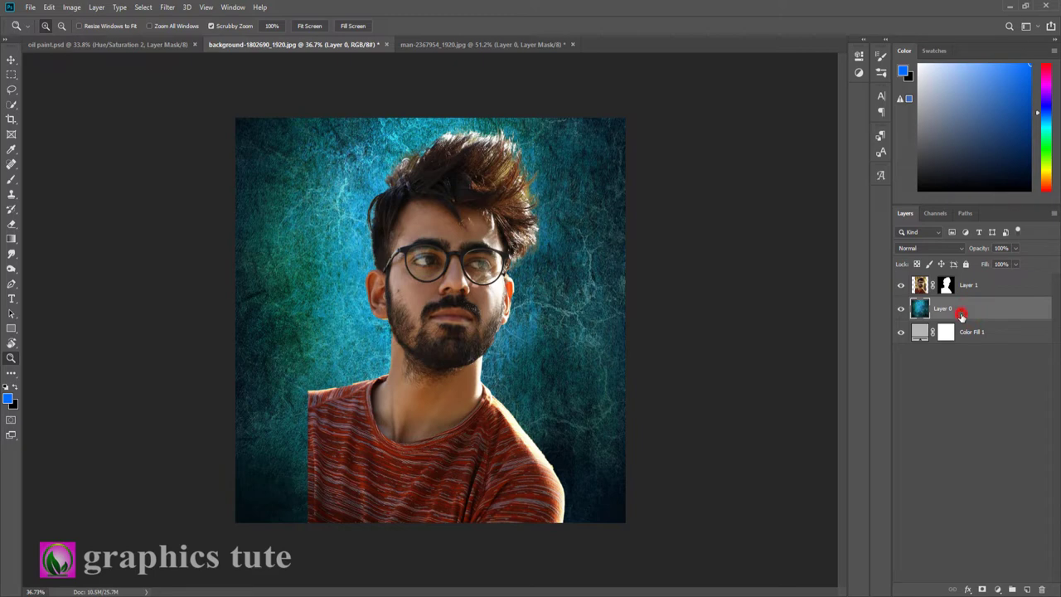
pyautogui.click(998, 589)
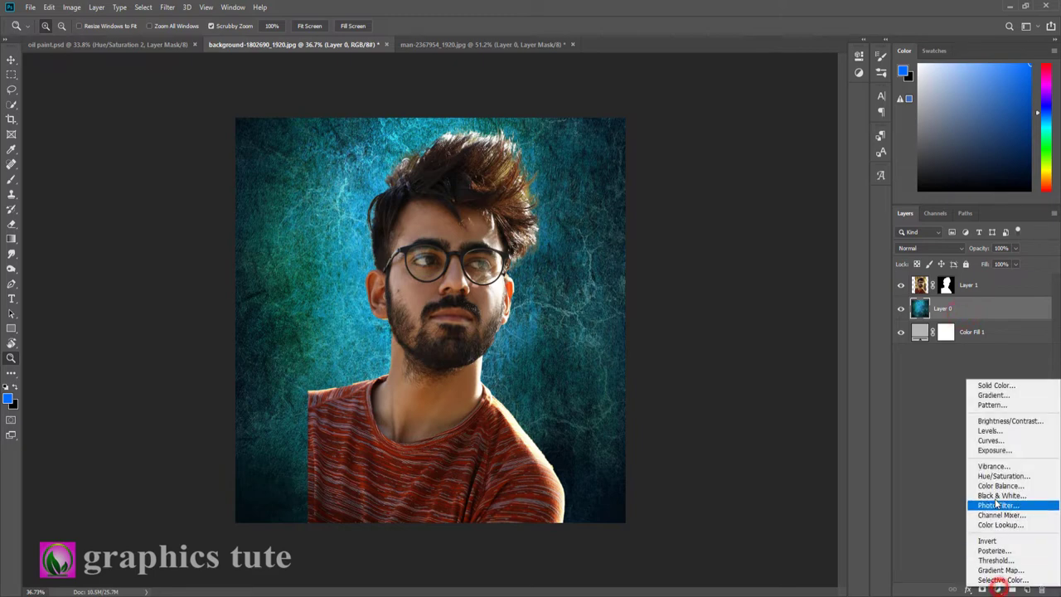
pyautogui.click(1002, 442)
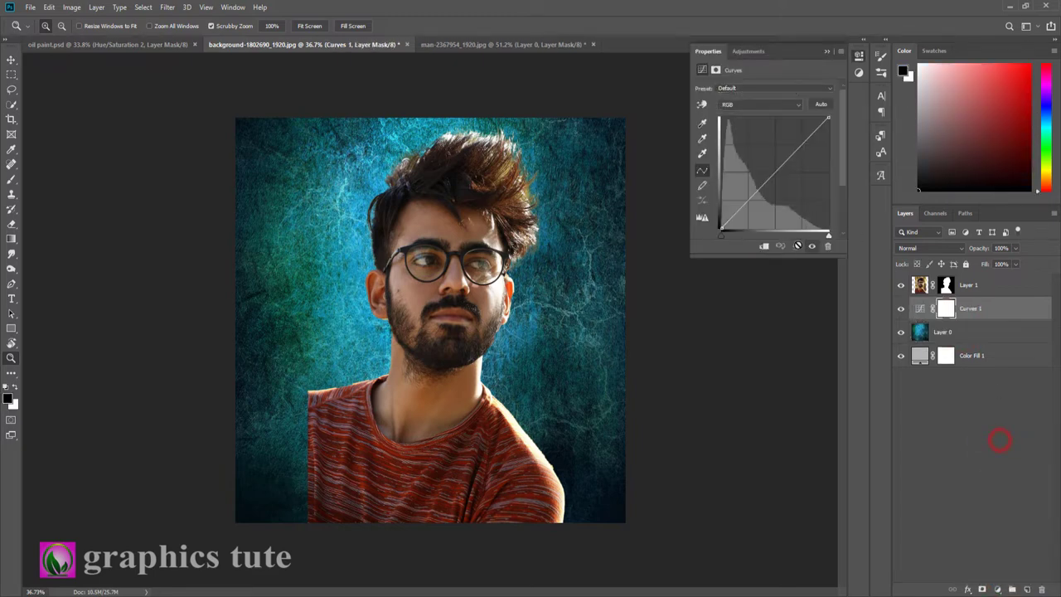
pyautogui.click(764, 246)
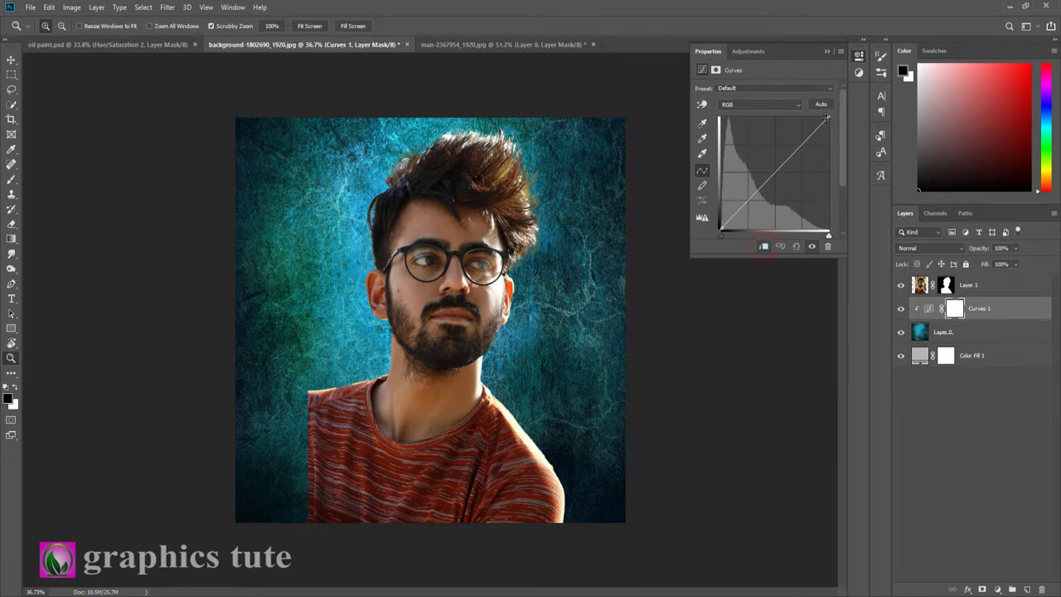
pyautogui.moveTo(827, 118); pyautogui.dragTo(828, 157)
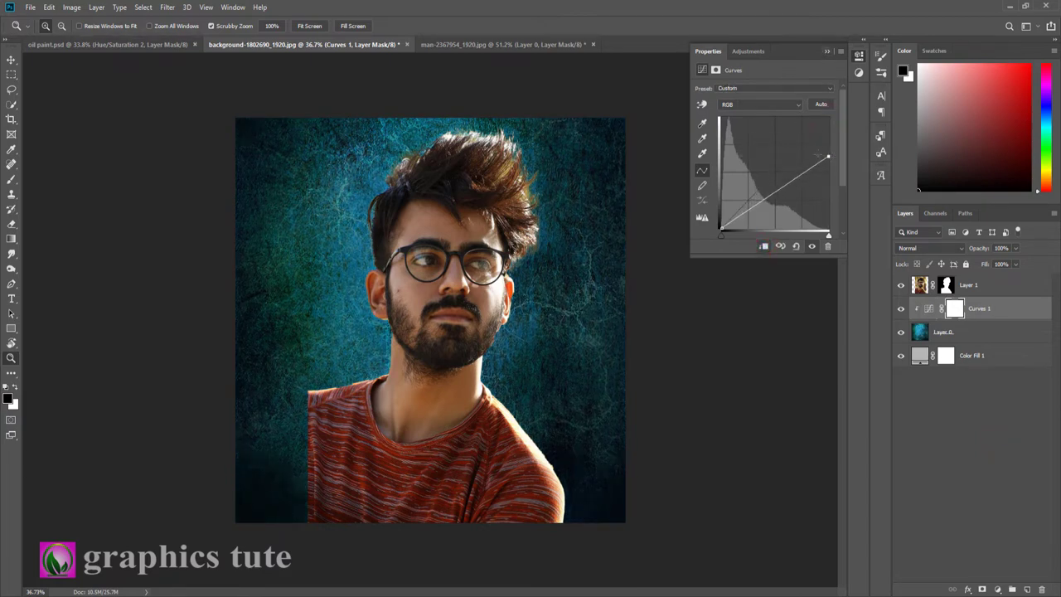
pyautogui.moveTo(828, 157); pyautogui.dragTo(828, 163)
pyautogui.click(828, 52)
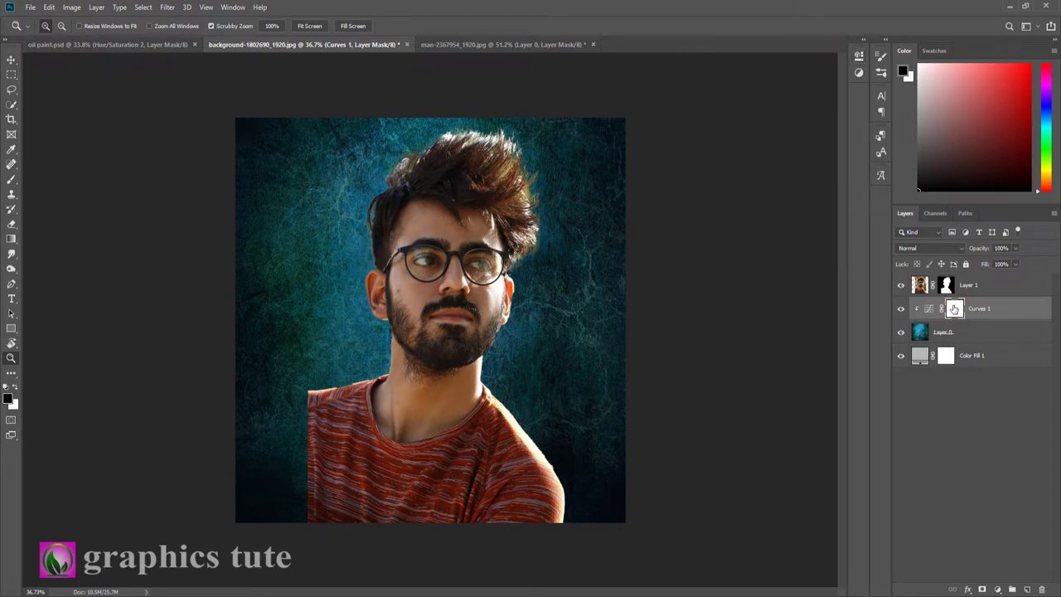
# Brush the Curves mask behind the man with a large soft brush so that area stays brighter
pyautogui.click(12, 179)
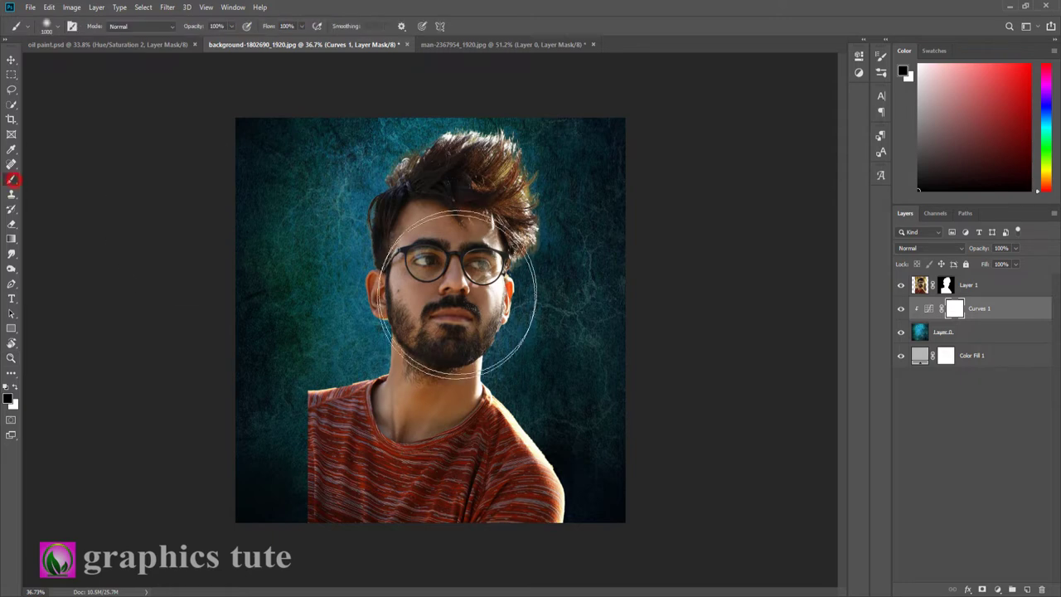
pyautogui.press(']')
pyautogui.press(']')
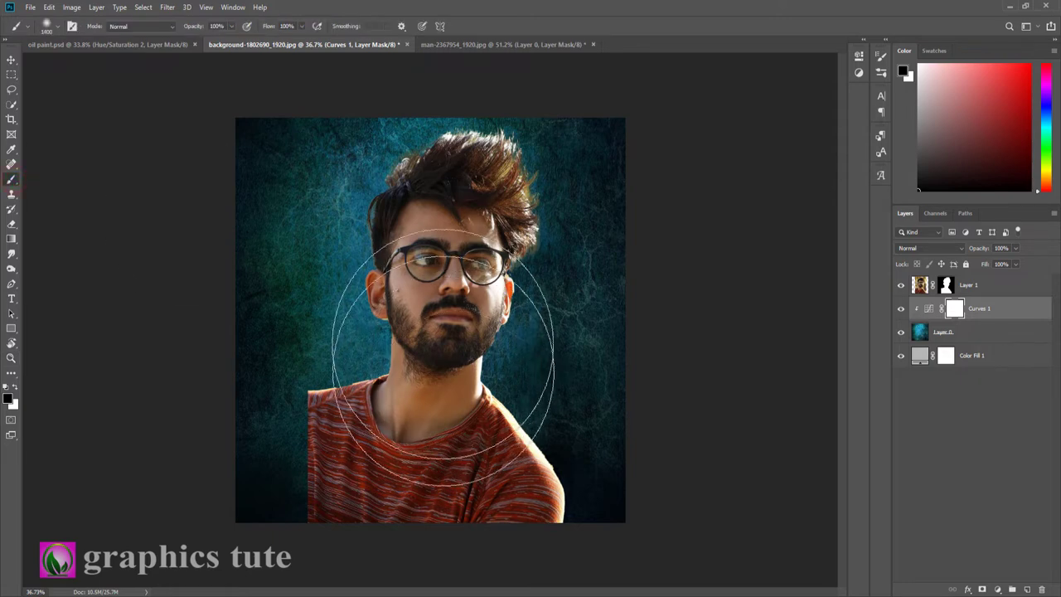
pyautogui.press(']')
pyautogui.press(']')
pyautogui.press(']')
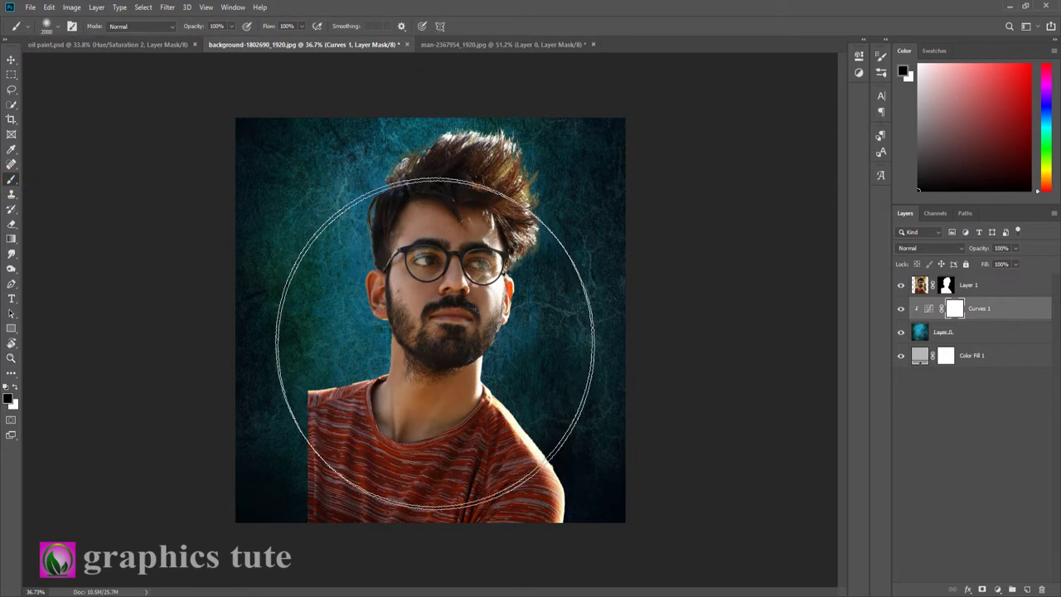
pyautogui.click(432, 334)
pyautogui.press('[')
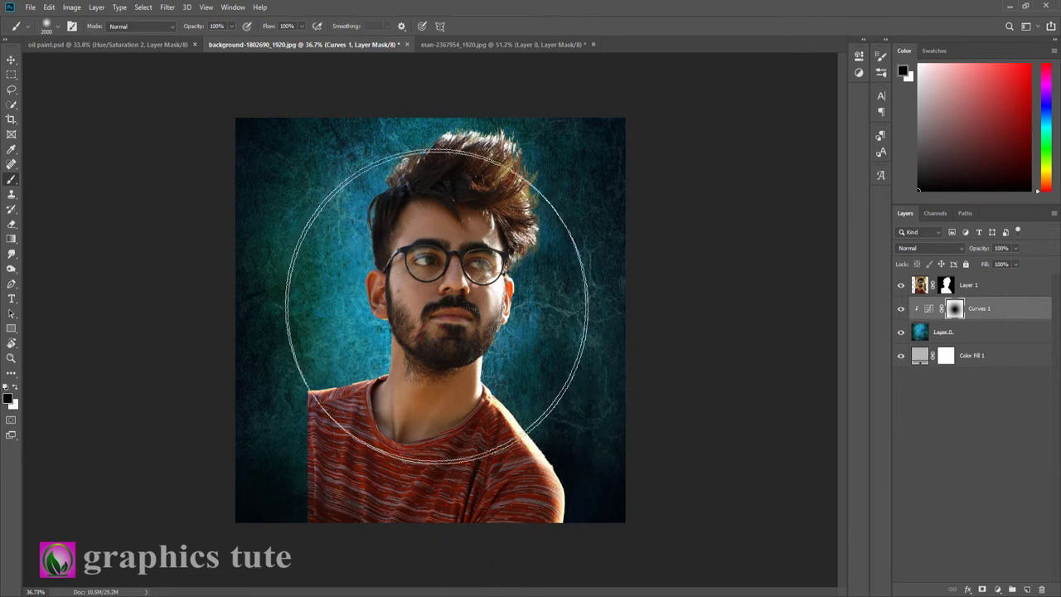
pyautogui.press('[')
pyautogui.press('[')
pyautogui.press('[')
pyautogui.press('[')
pyautogui.click(434, 347)
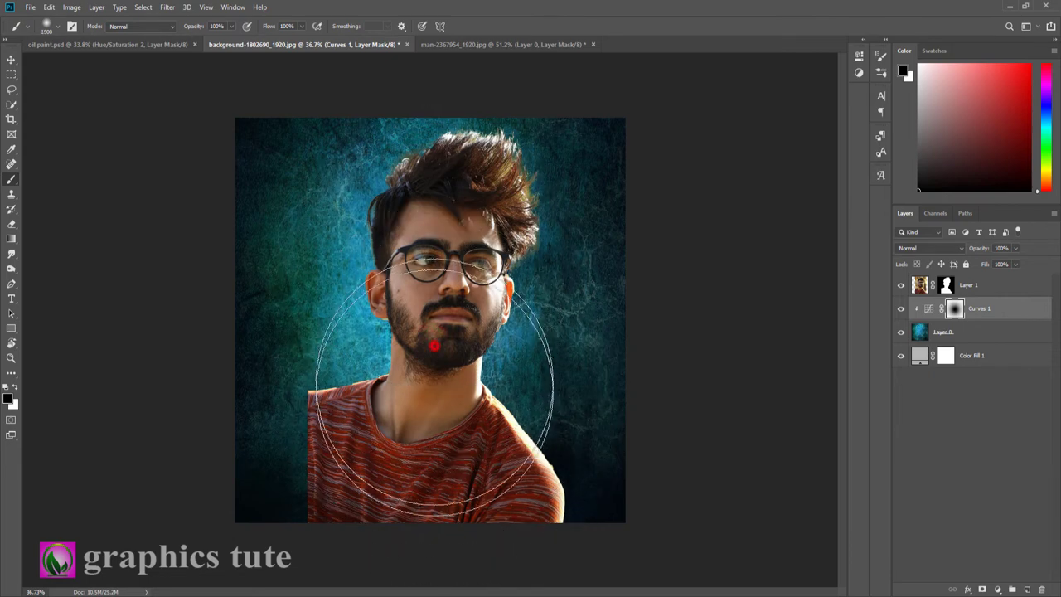
pyautogui.click(901, 310)
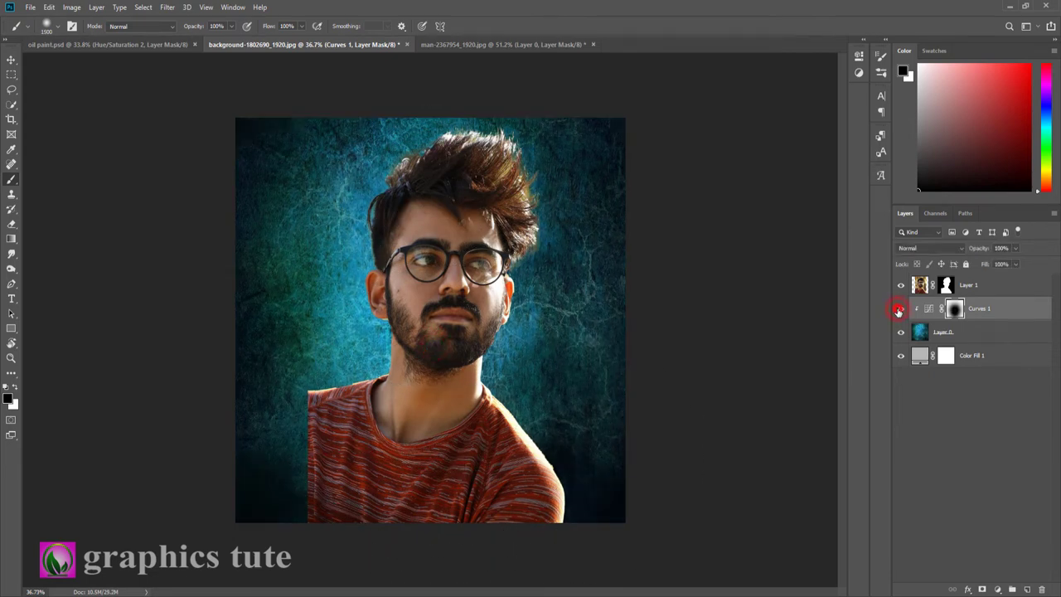
pyautogui.click(958, 334)
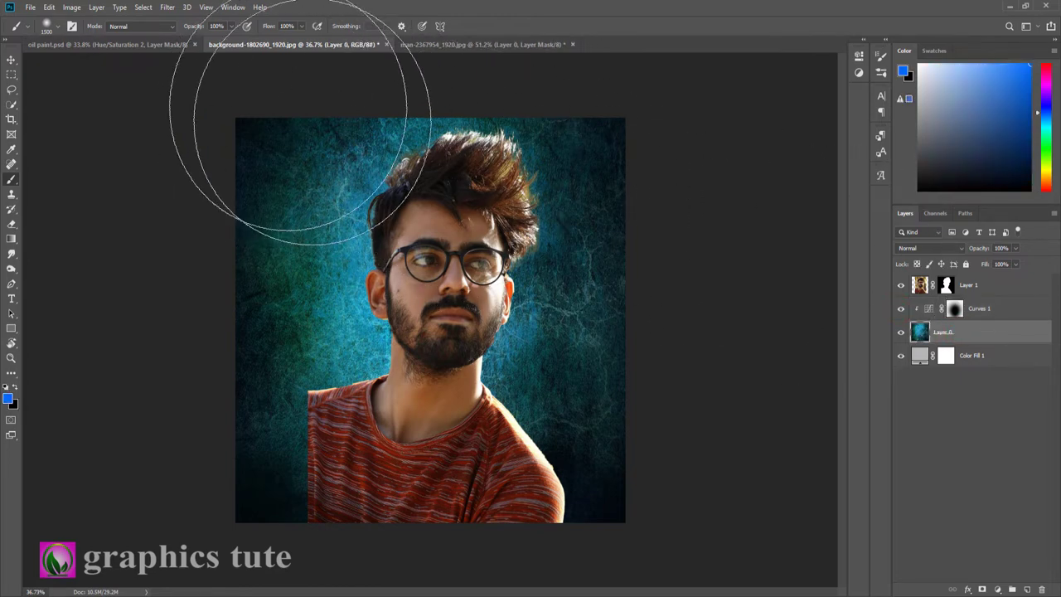
# Apply a 3.8-pixel Gaussian Blur to the blue texture layer
pyautogui.click(169, 8)
pyautogui.moveTo(173, 148)
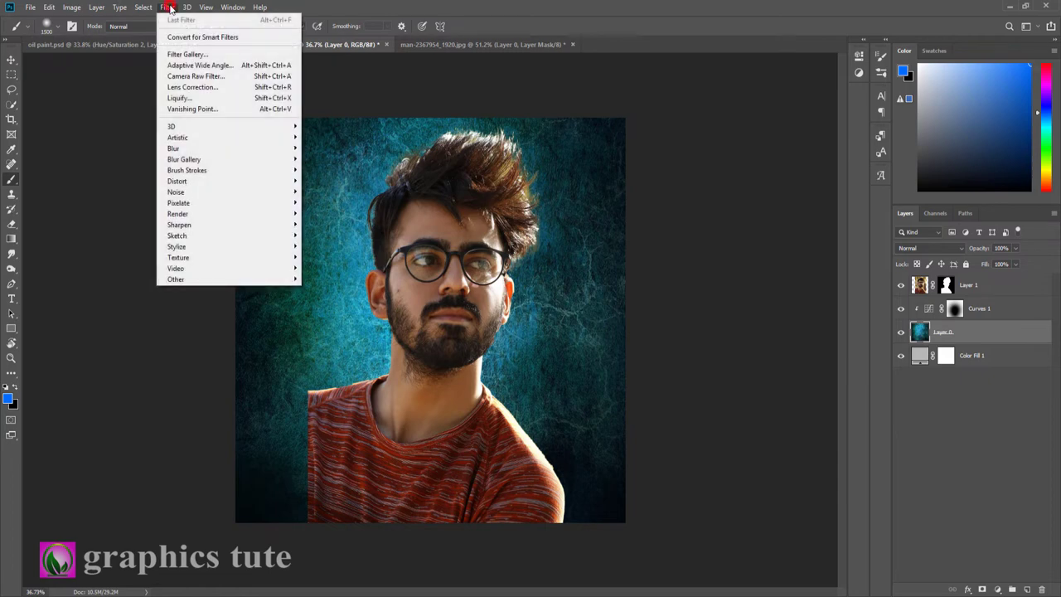
pyautogui.click(330, 192)
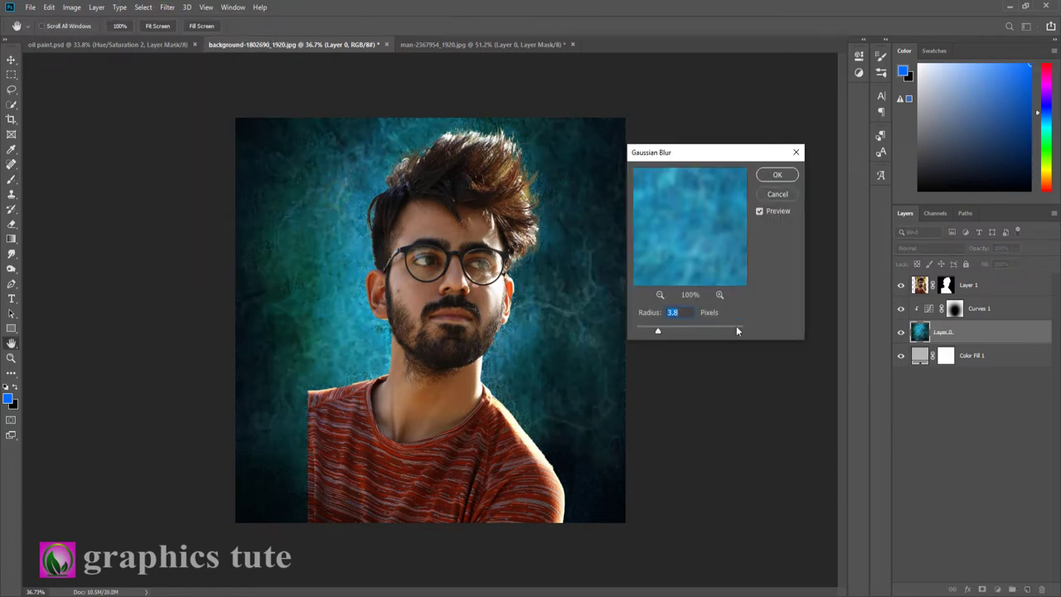
pyautogui.click(776, 175)
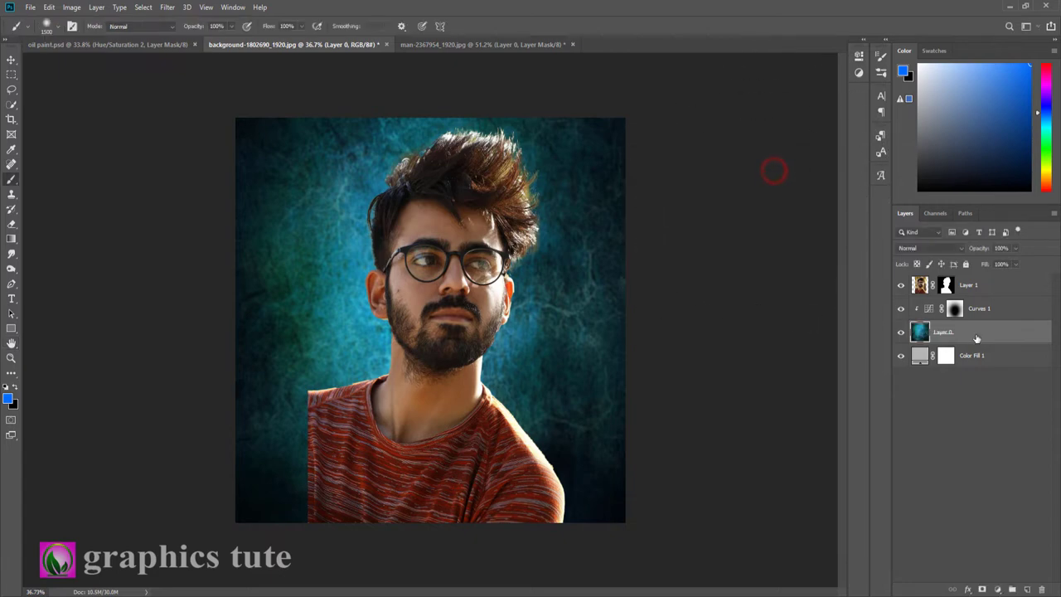
pyautogui.click(977, 309)
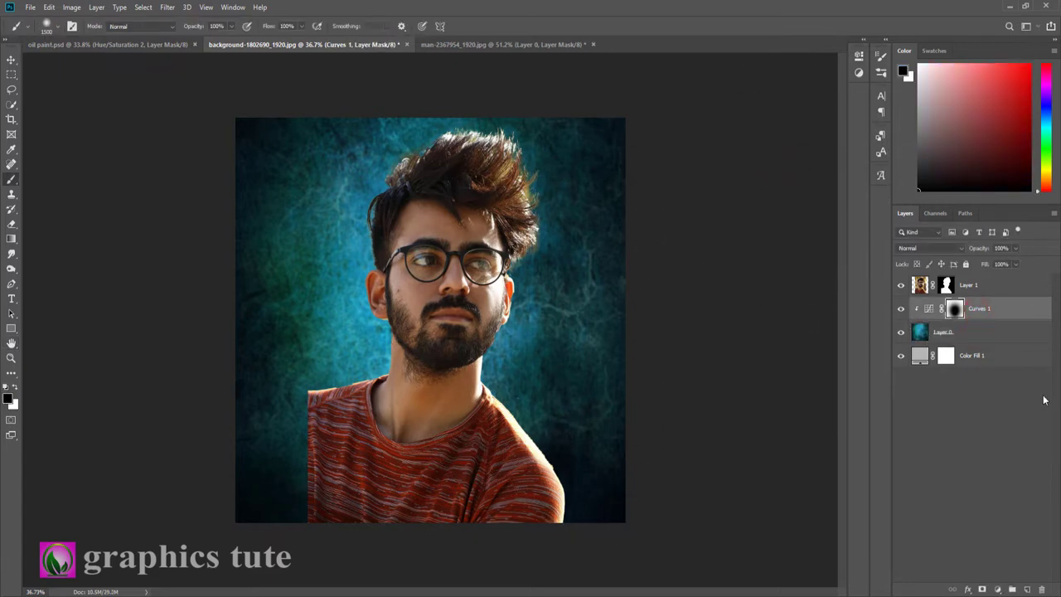
# Add a clipped Hue/Saturation layer with Hue -180 and Saturation -37 to redden the texture
pyautogui.click(998, 590)
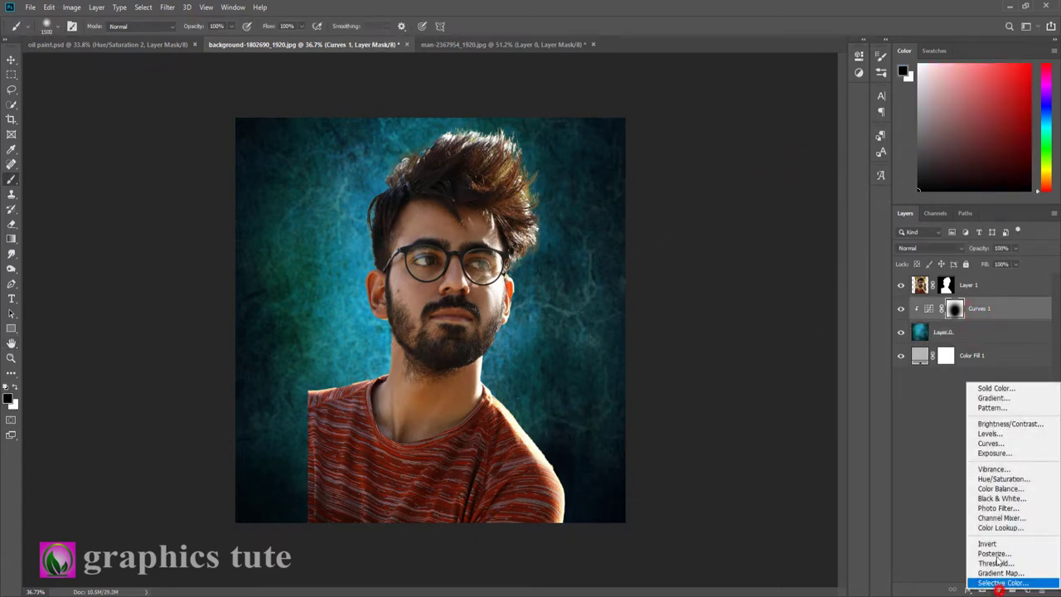
pyautogui.click(999, 481)
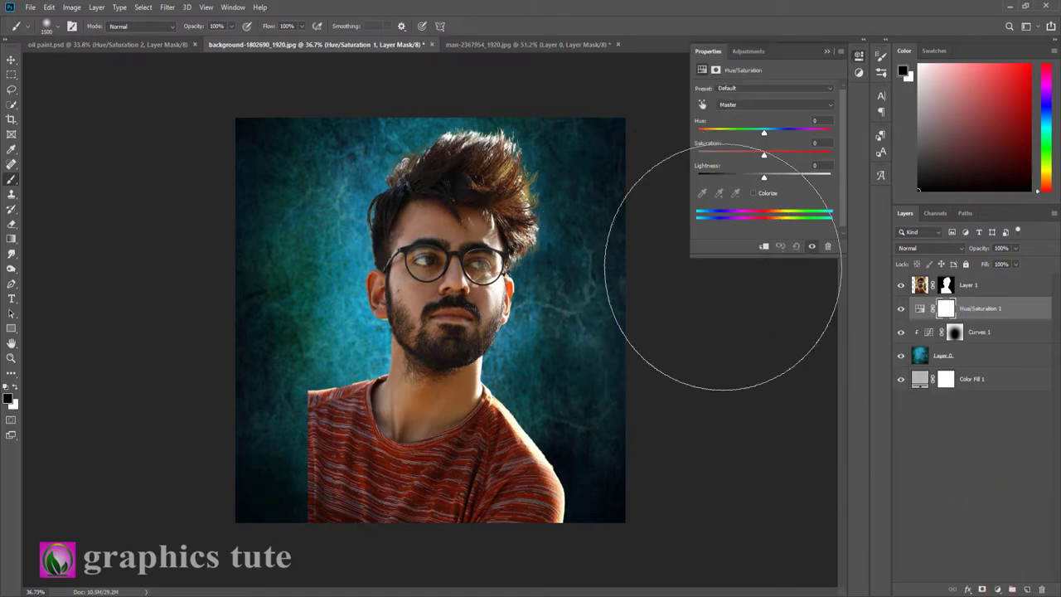
pyautogui.click(765, 247)
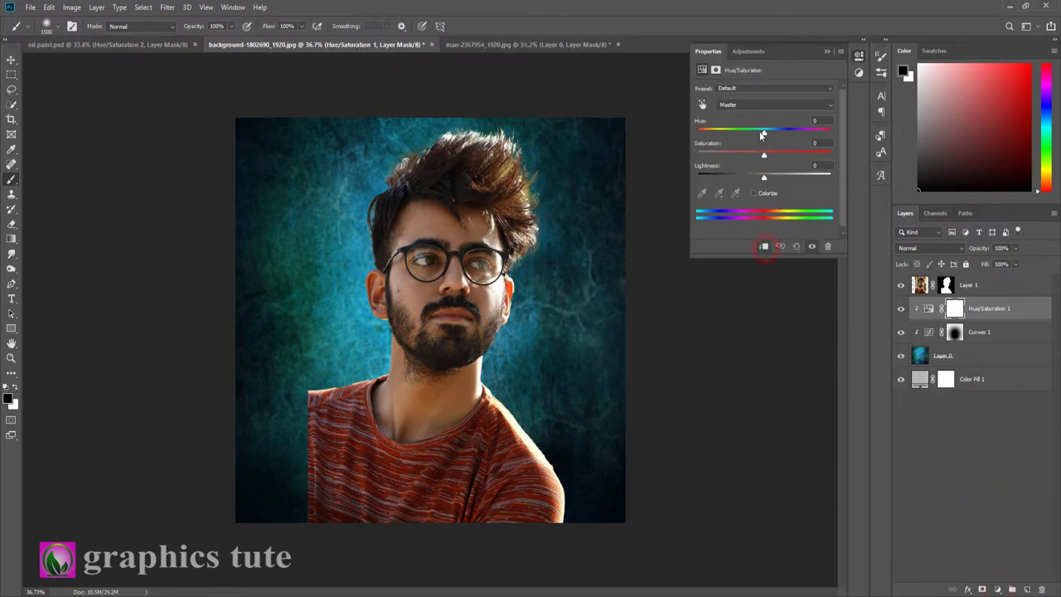
pyautogui.moveTo(763, 132); pyautogui.dragTo(681, 135)
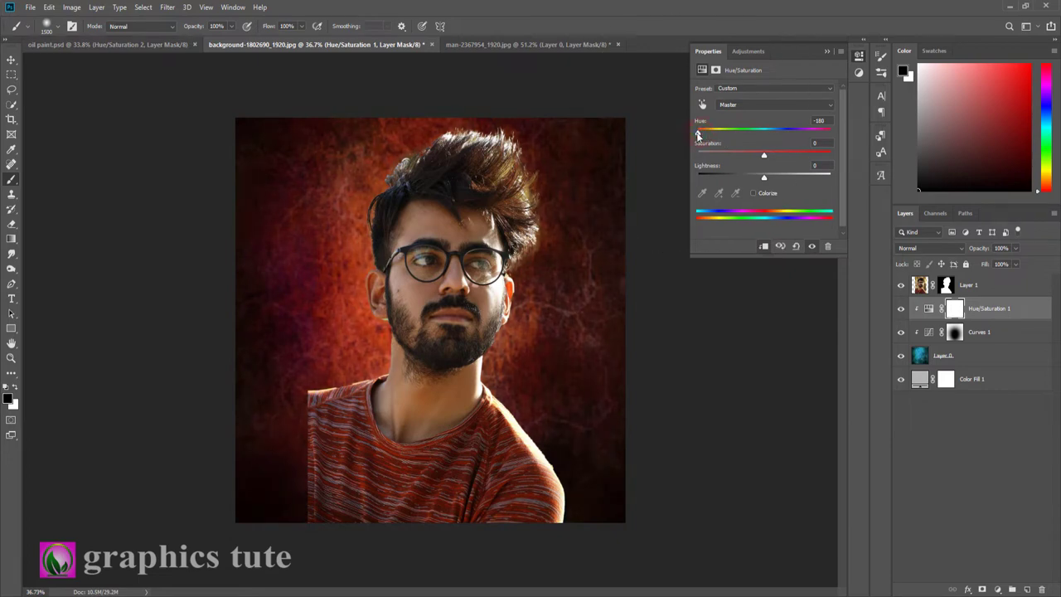
pyautogui.moveTo(764, 156); pyautogui.dragTo(741, 156)
pyautogui.click(826, 53)
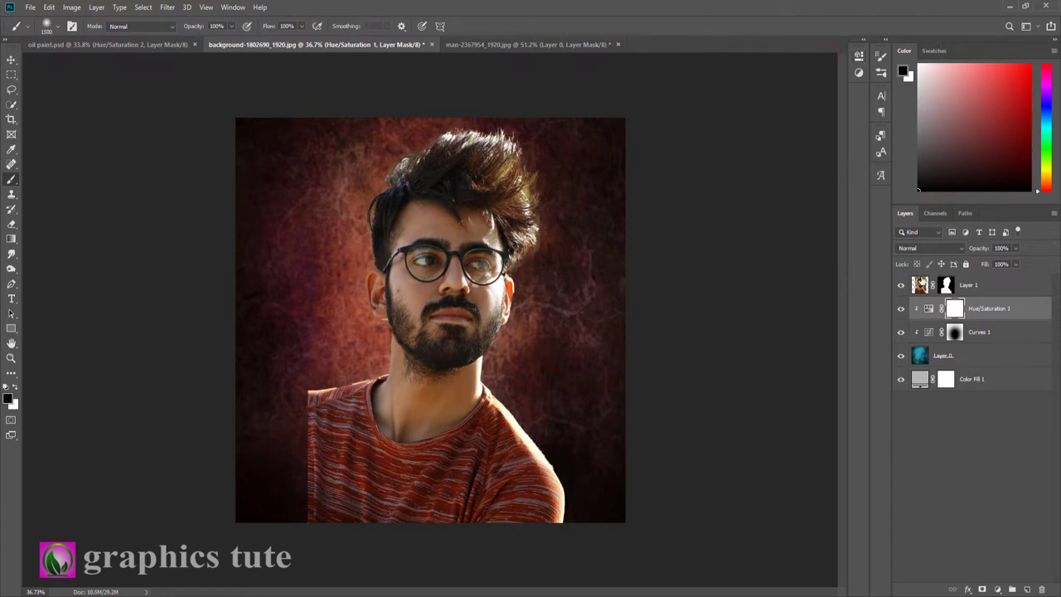
pyautogui.click(974, 287)
pyautogui.press('z')
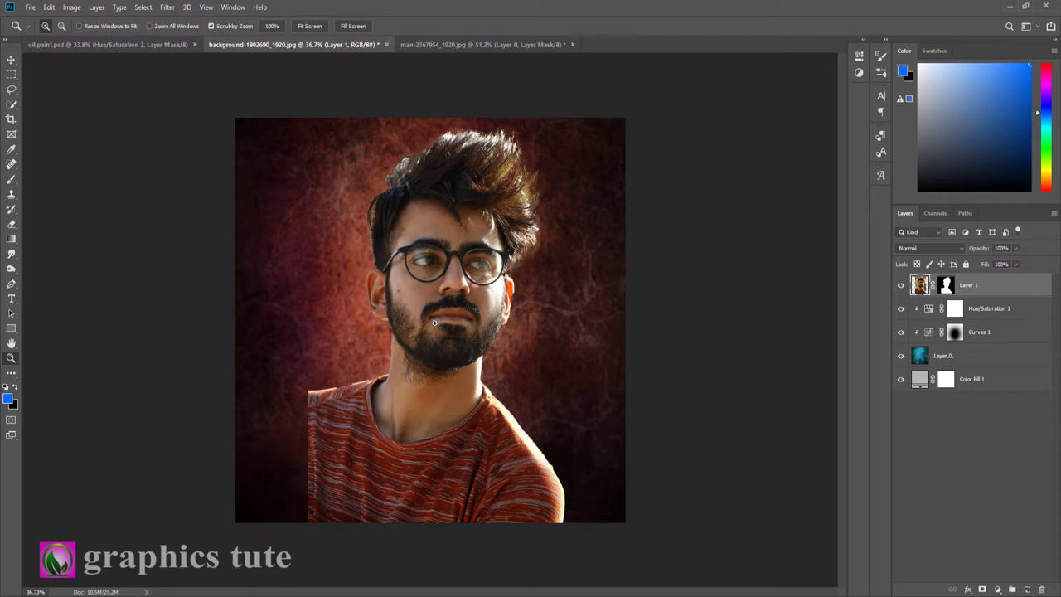
# Apply Layer 1's mask permanently and duplicate the layer with Ctrl+J
pyautogui.moveTo(434, 324); pyautogui.dragTo(457, 316)
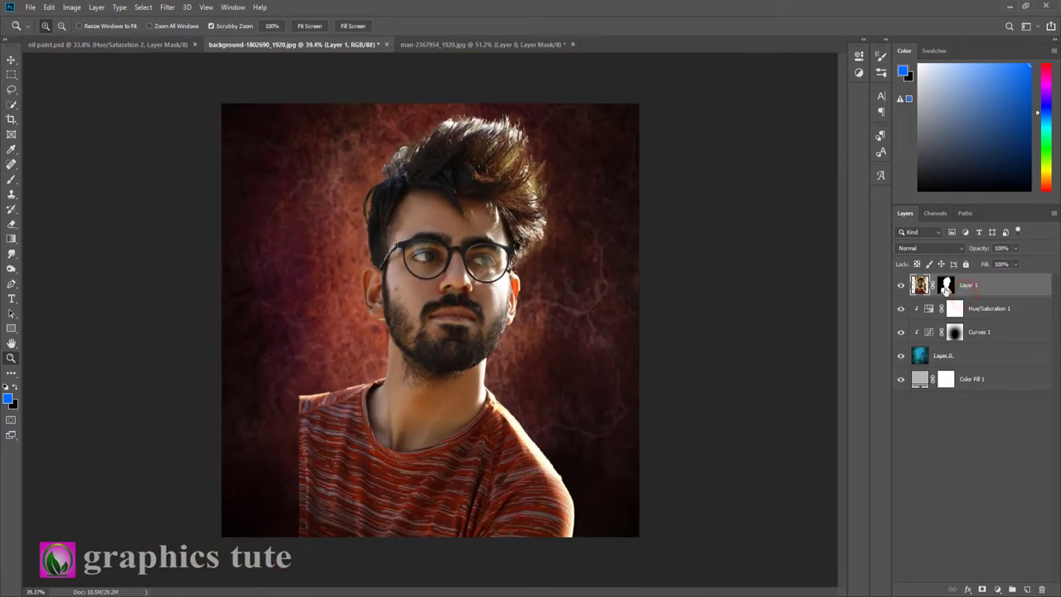
pyautogui.click(947, 287)
pyautogui.rightClick(950, 287)
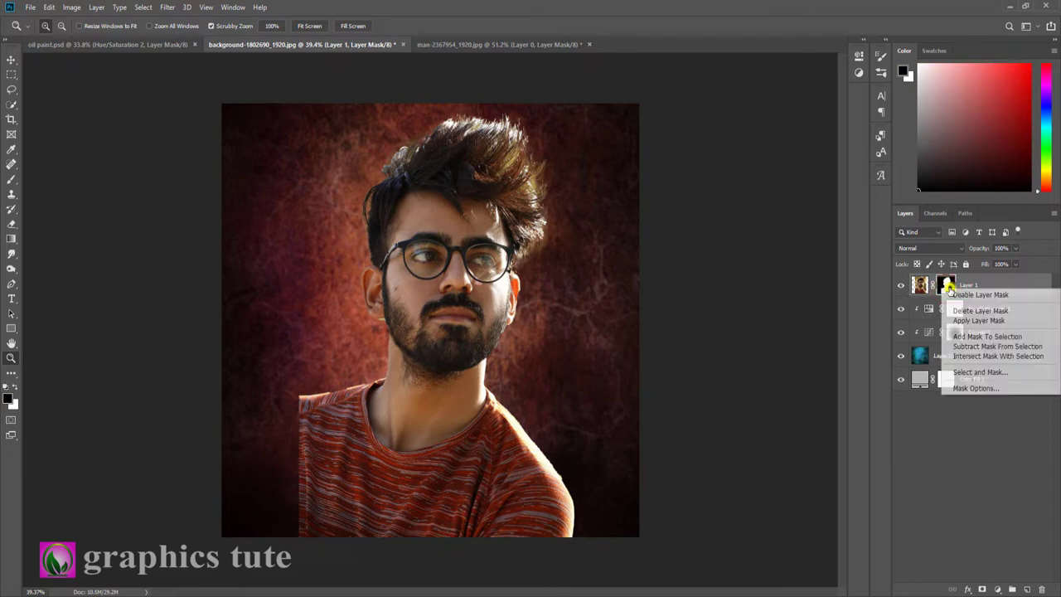
pyautogui.click(965, 325)
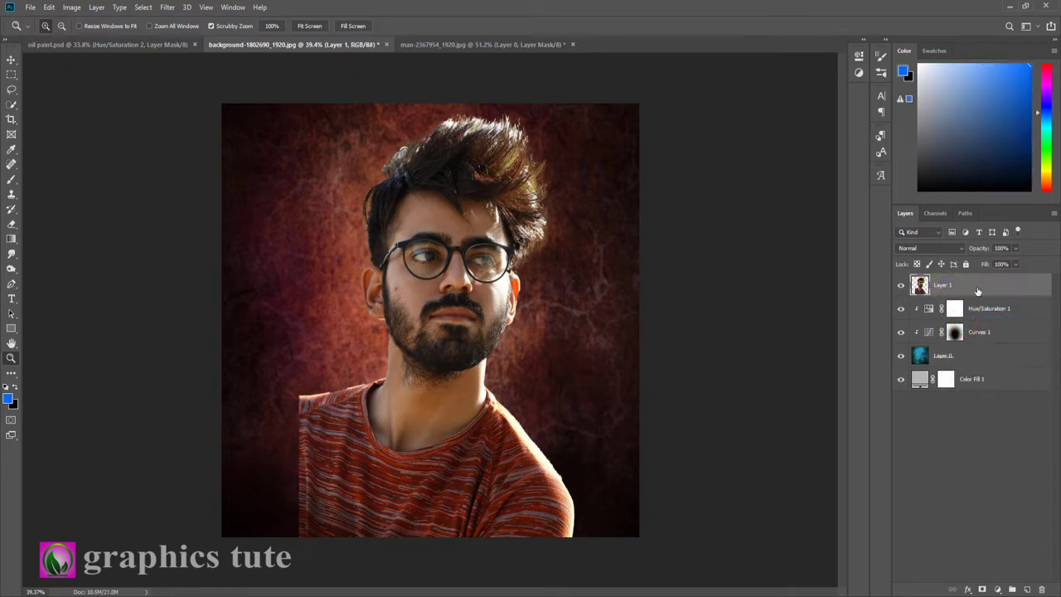
pyautogui.hotkey('ctrl', 'j')
pyautogui.hotkey('ctrl', 'j')
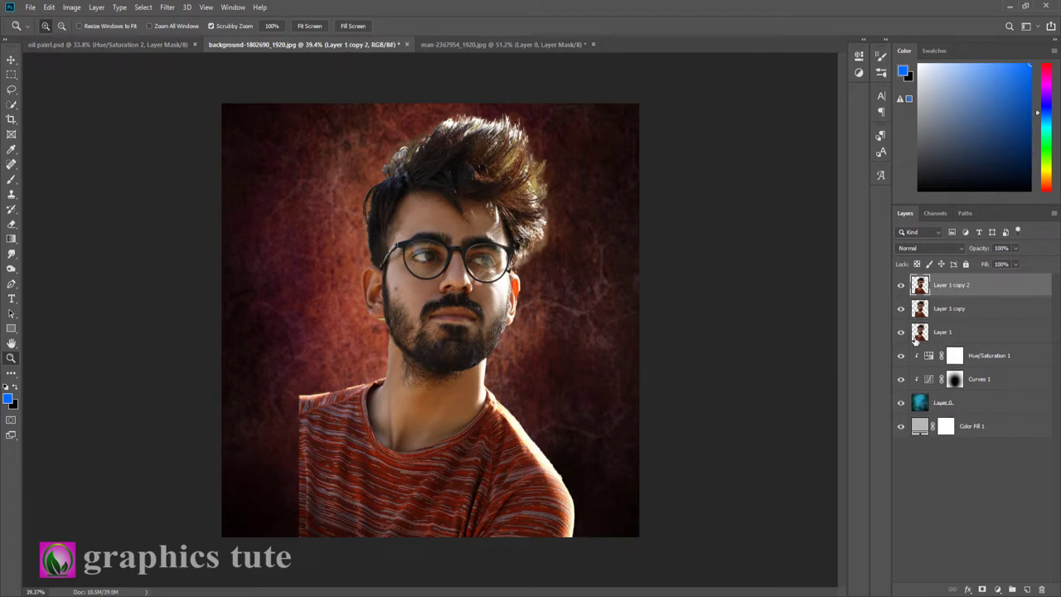
# Hide the original Layer 1, select Layer 1 copy 2, and show Image > Adjustments
pyautogui.click(901, 331)
pyautogui.click(961, 332)
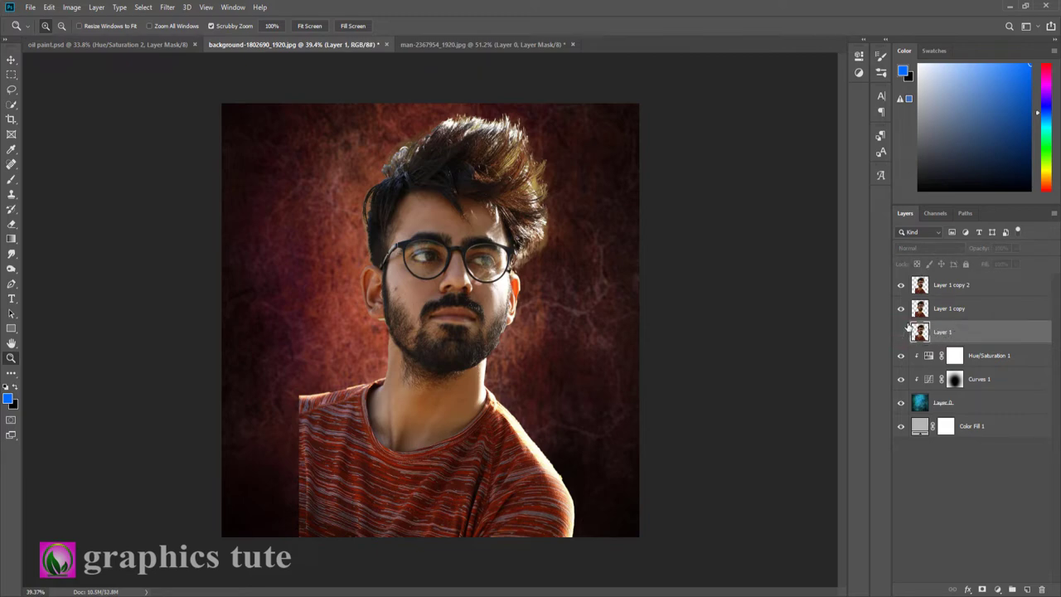
pyautogui.click(958, 309)
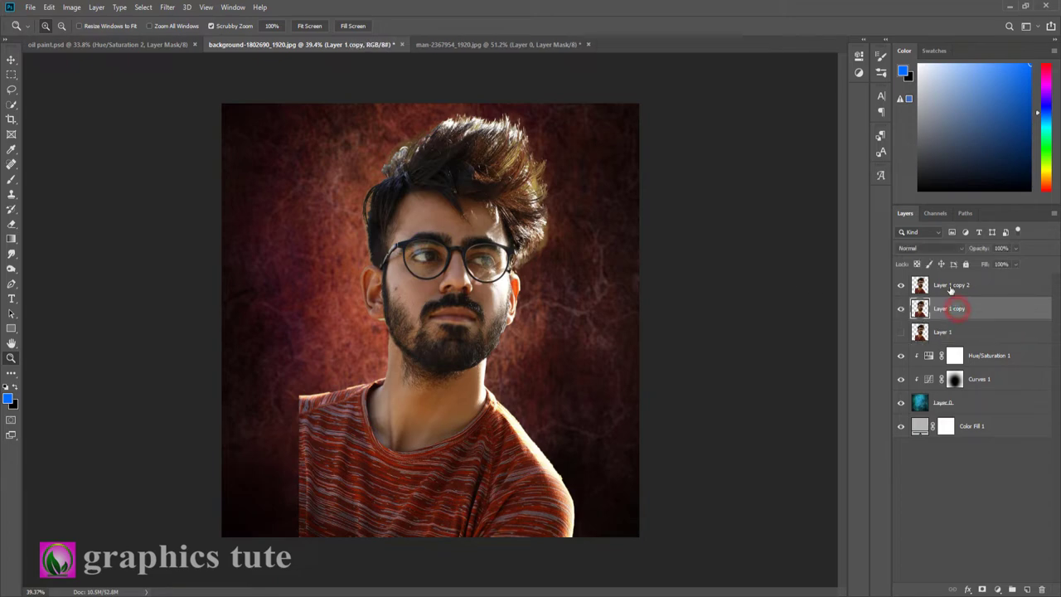
pyautogui.click(951, 286)
pyautogui.click(945, 309)
pyautogui.click(944, 286)
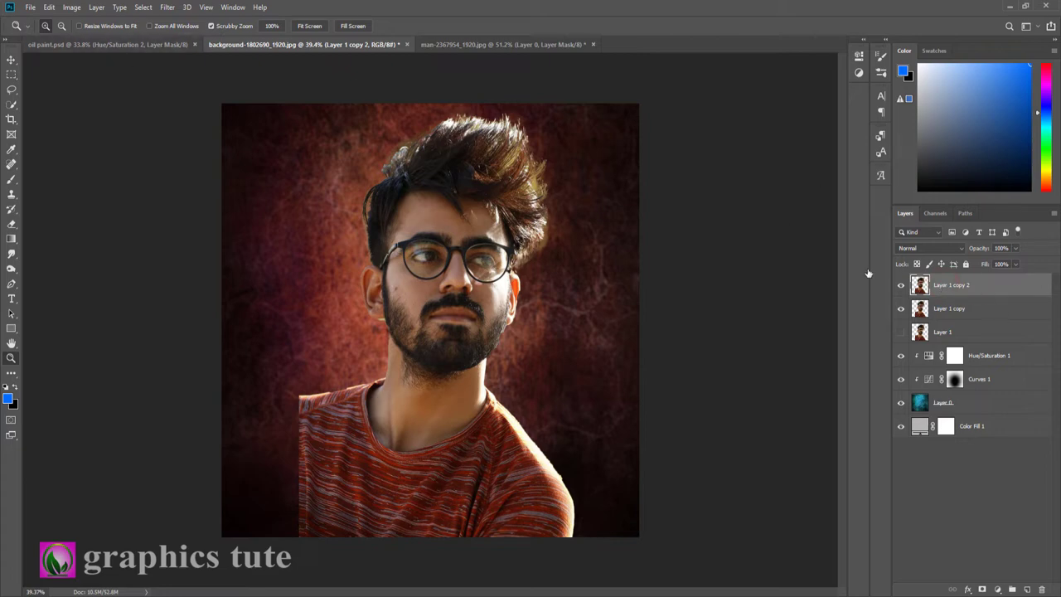
pyautogui.click(71, 7)
pyautogui.moveTo(88, 38)
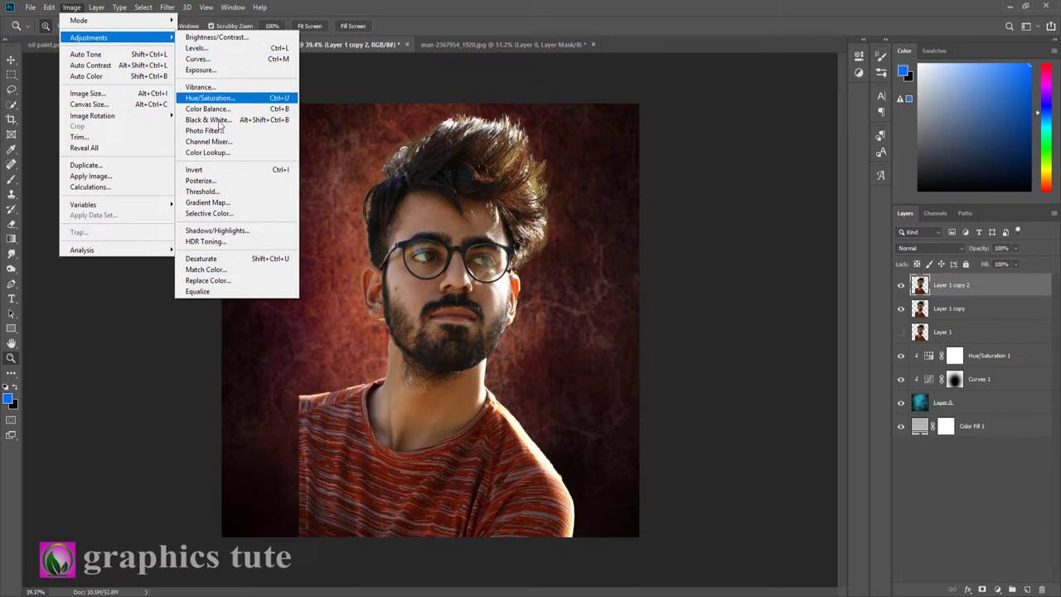
# Apply Shadows/Highlights with Shadows 29/46/97 and Highlights 72/49/84 to Layer 1 copy 2
pyautogui.click(232, 231)
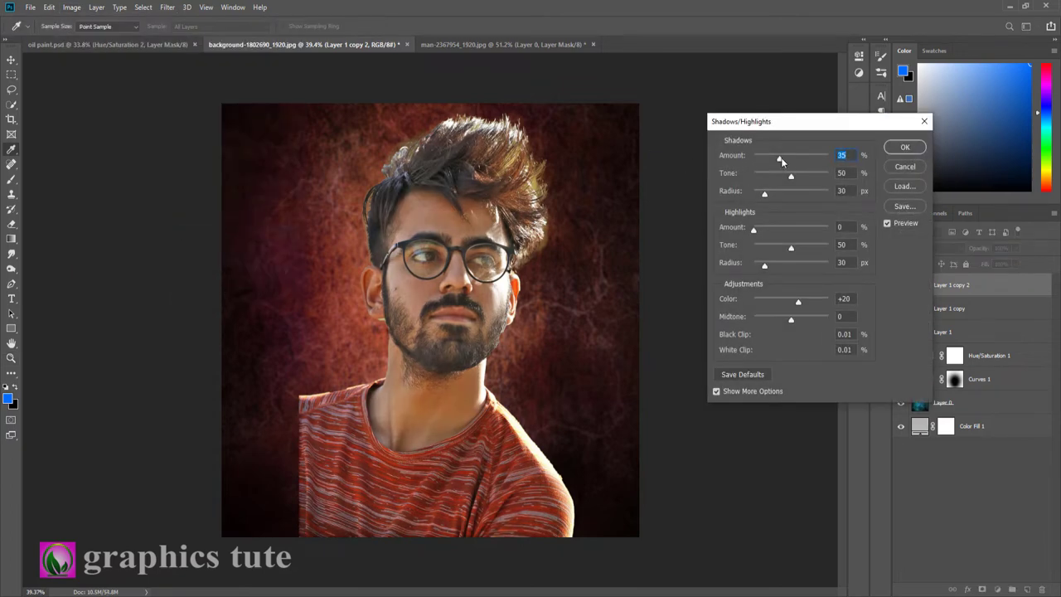
pyautogui.moveTo(792, 158)
pyautogui.mouseDown()
pyautogui.moveTo(770, 160)
pyautogui.moveTo(789, 179)
pyautogui.moveTo(773, 194)
pyautogui.moveTo(790, 193)
pyautogui.mouseUp()
pyautogui.click(775, 159)
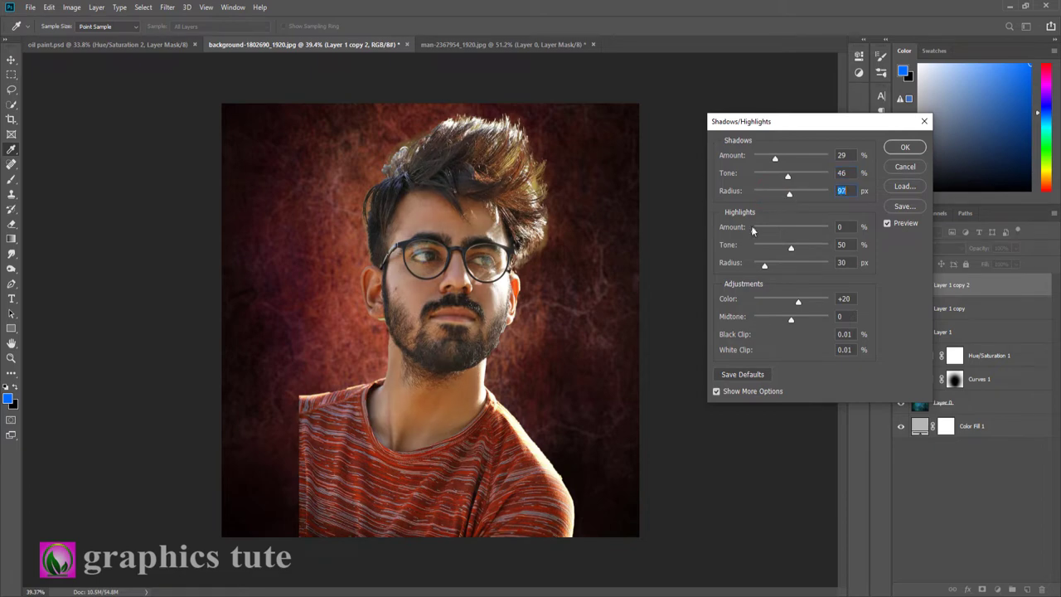
pyautogui.moveTo(757, 229); pyautogui.dragTo(801, 232)
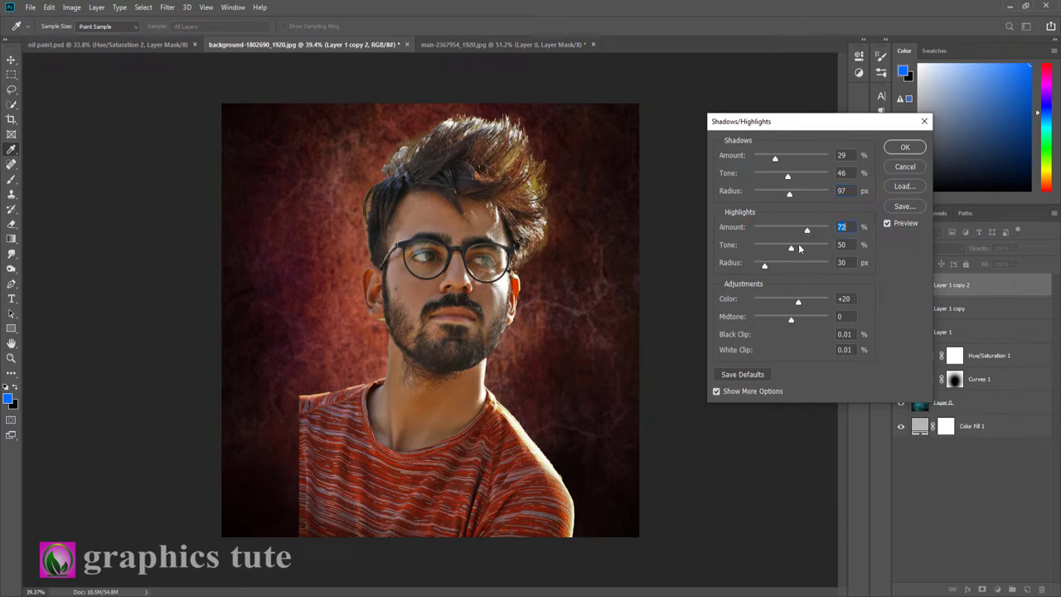
pyautogui.moveTo(791, 248); pyautogui.dragTo(790, 247)
pyautogui.moveTo(792, 248); pyautogui.dragTo(778, 266)
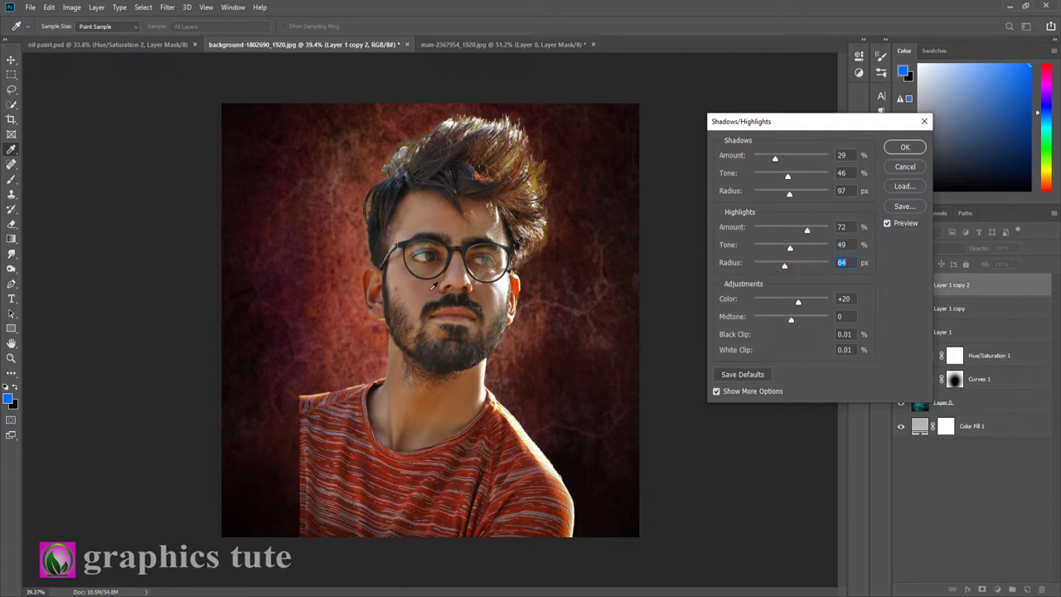
pyautogui.click(905, 148)
# Zoom in on the man's face and bring up the Image menu
pyautogui.press('z')
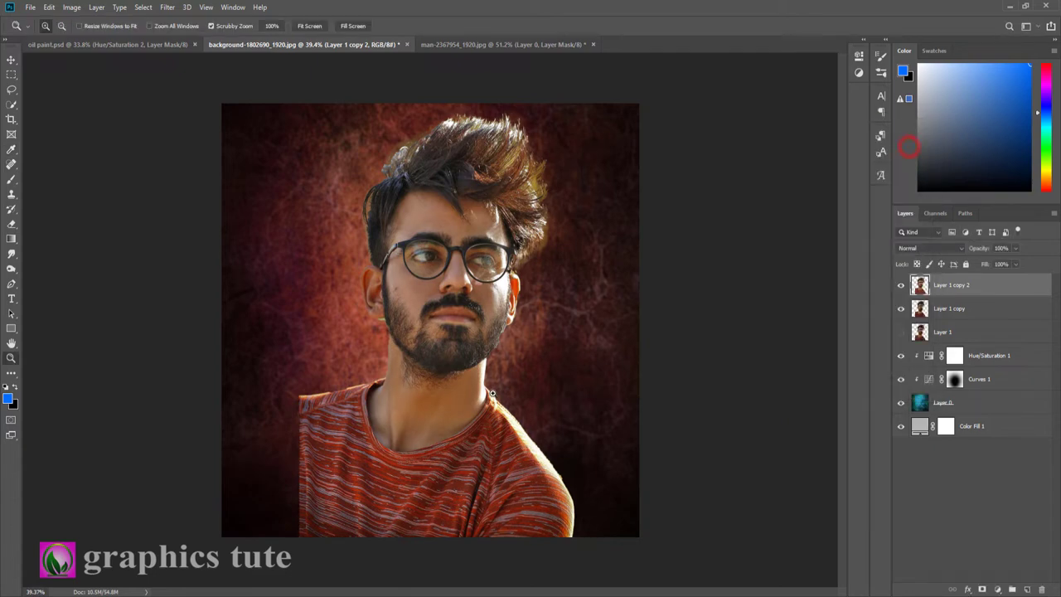
pyautogui.moveTo(462, 284)
pyautogui.mouseDown()
pyautogui.moveTo(500, 355)
pyautogui.moveTo(485, 356)
pyautogui.mouseUp()
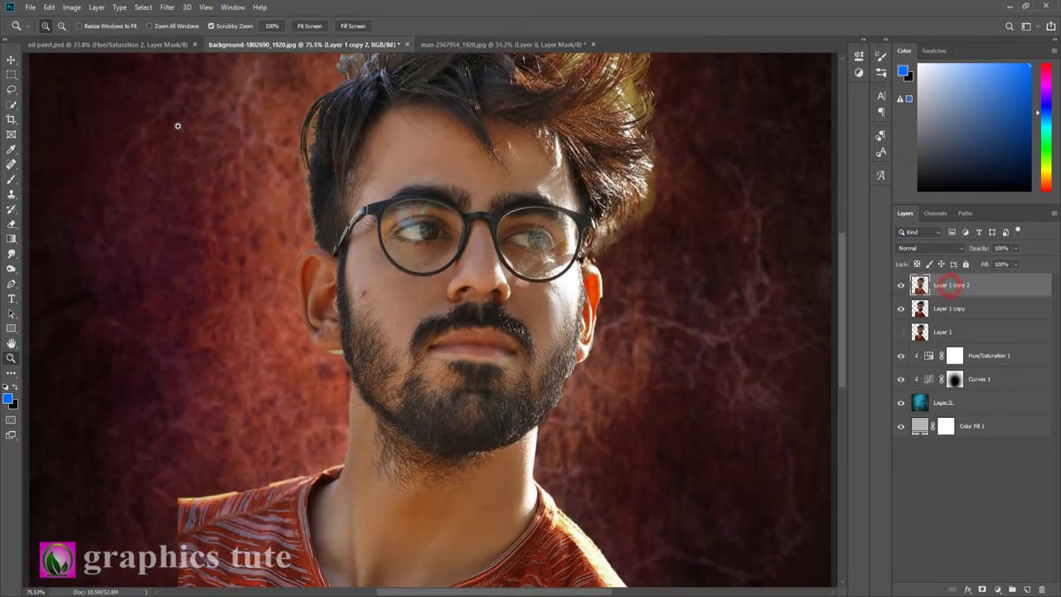
pyautogui.click(71, 8)
pyautogui.moveTo(88, 38)
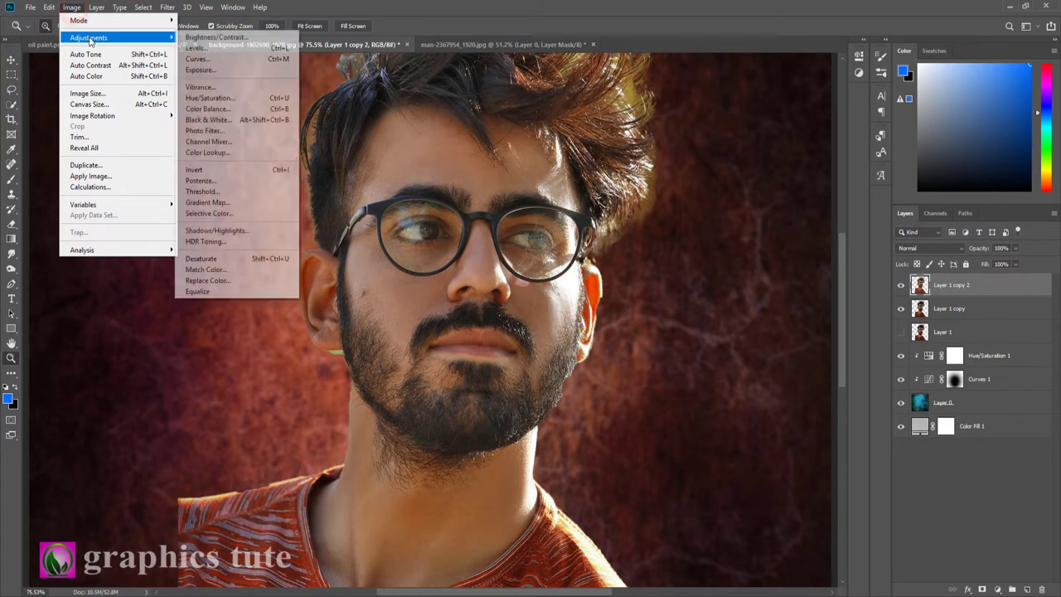
# Apply Levels to Layer 1 copy 2 with input levels of about 40 and 241
pyautogui.click(209, 48)
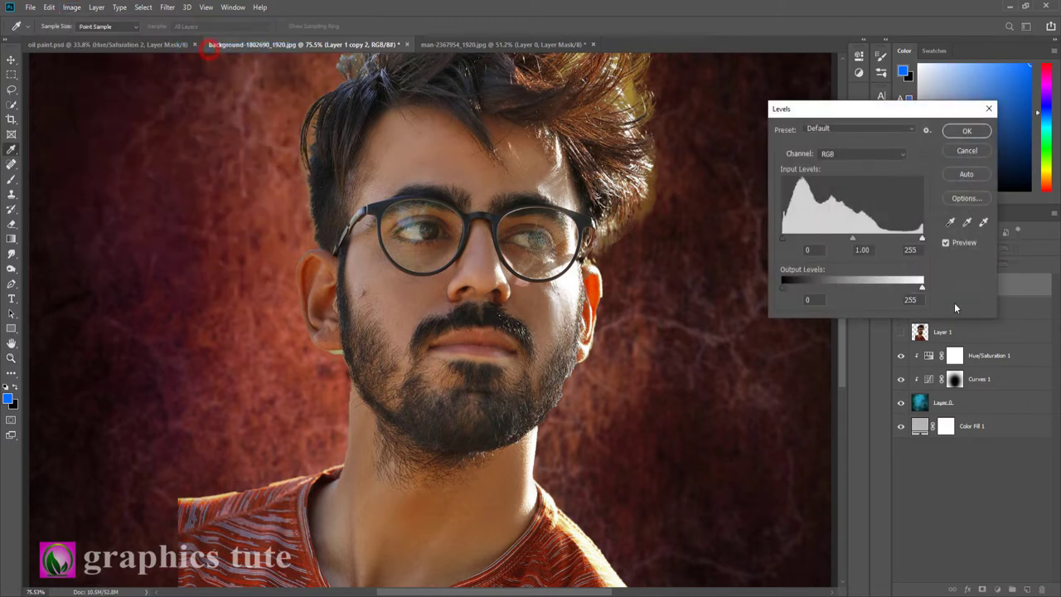
pyautogui.moveTo(922, 239); pyautogui.dragTo(917, 238)
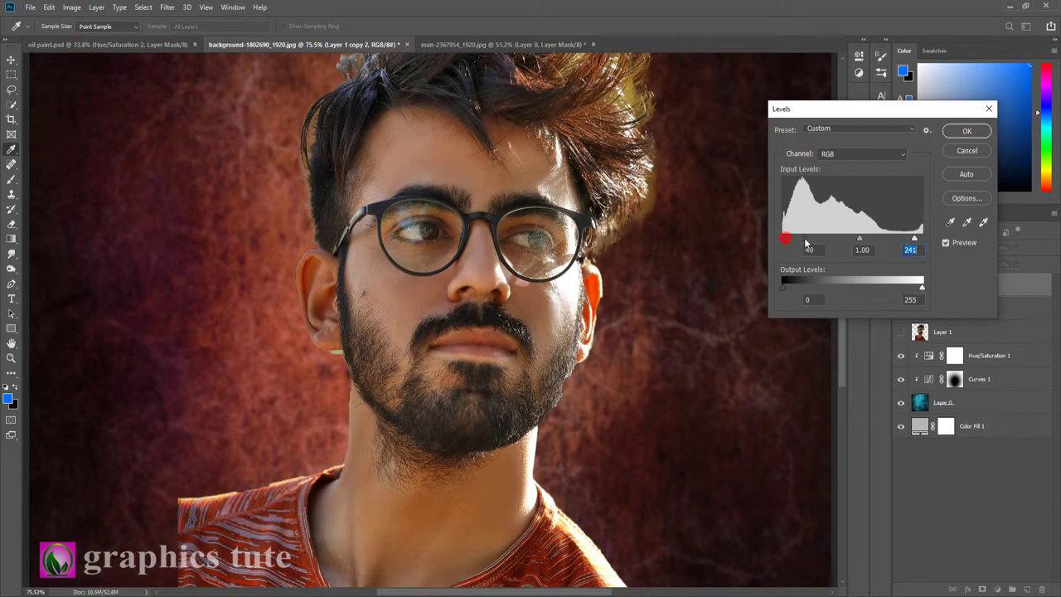
pyautogui.moveTo(804, 239); pyautogui.dragTo(808, 240)
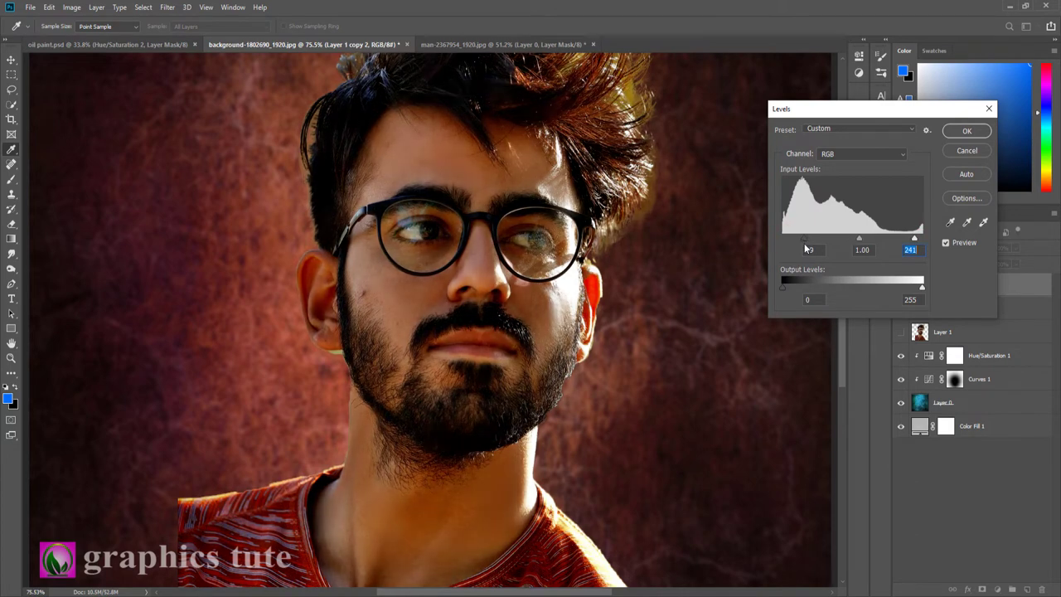
pyautogui.click(965, 131)
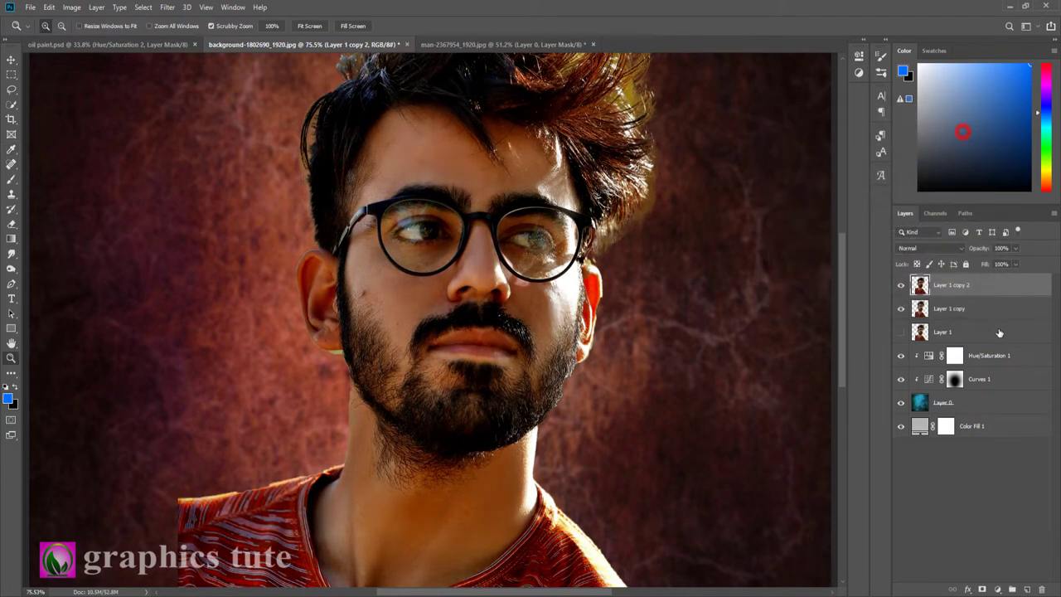
pyautogui.click(946, 286)
# Camera Raw grade: Contrast +11, Highlights -27, Shadows +8, Blacks +37, Clarity +24, Dehaze -6
pyautogui.click(166, 7)
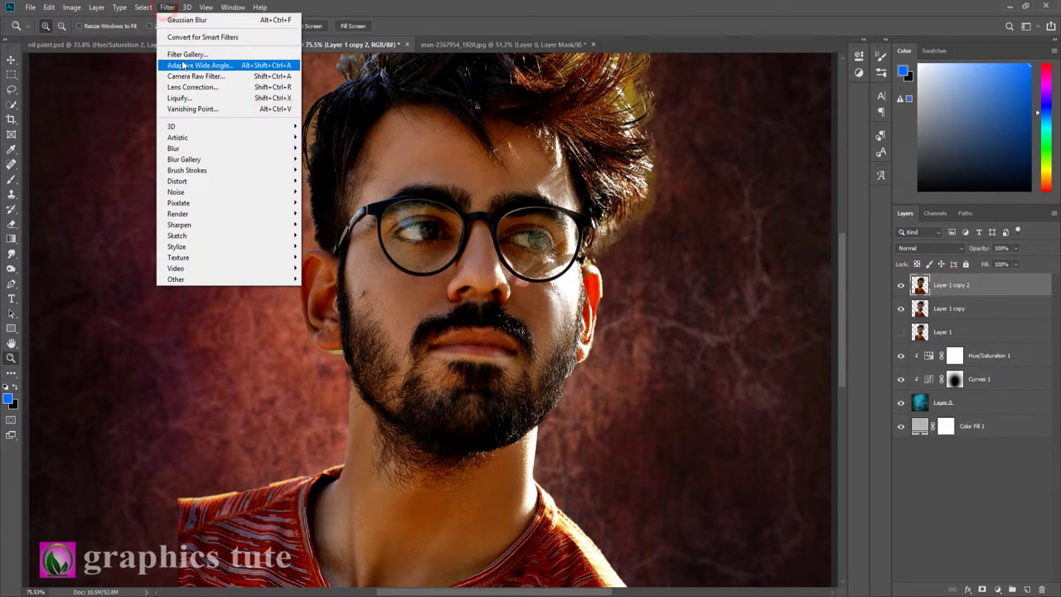
pyautogui.click(199, 76)
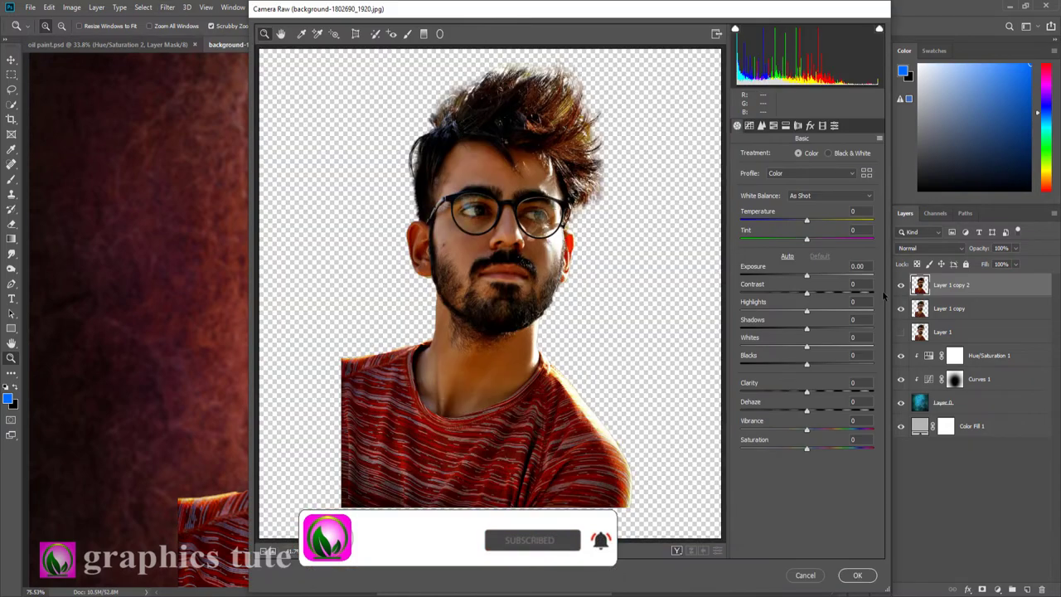
pyautogui.moveTo(806, 293); pyautogui.dragTo(814, 295)
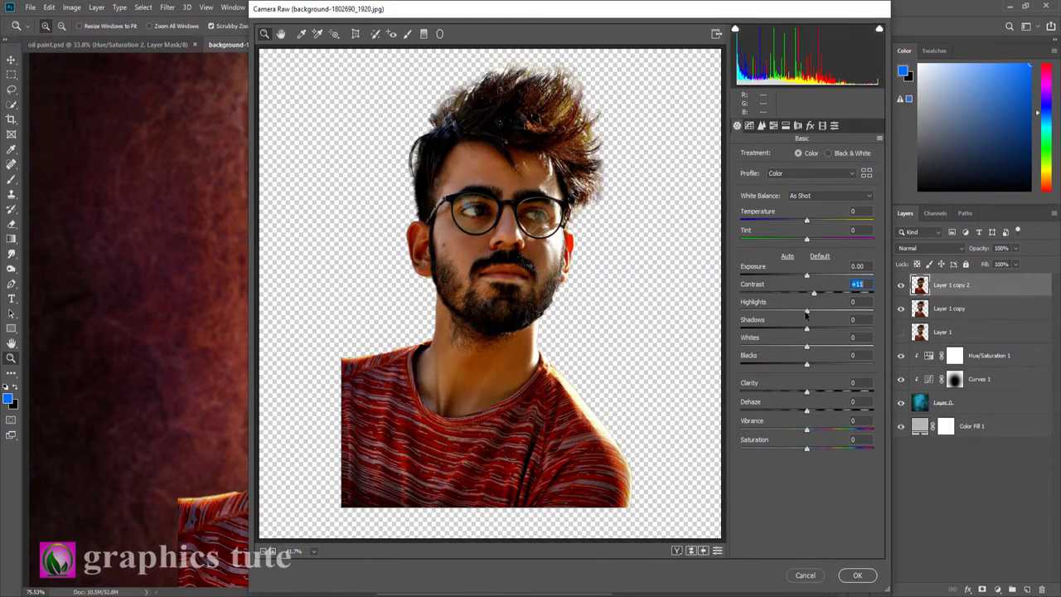
pyautogui.moveTo(807, 312)
pyautogui.mouseDown()
pyautogui.moveTo(769, 314)
pyautogui.moveTo(790, 313)
pyautogui.mouseUp()
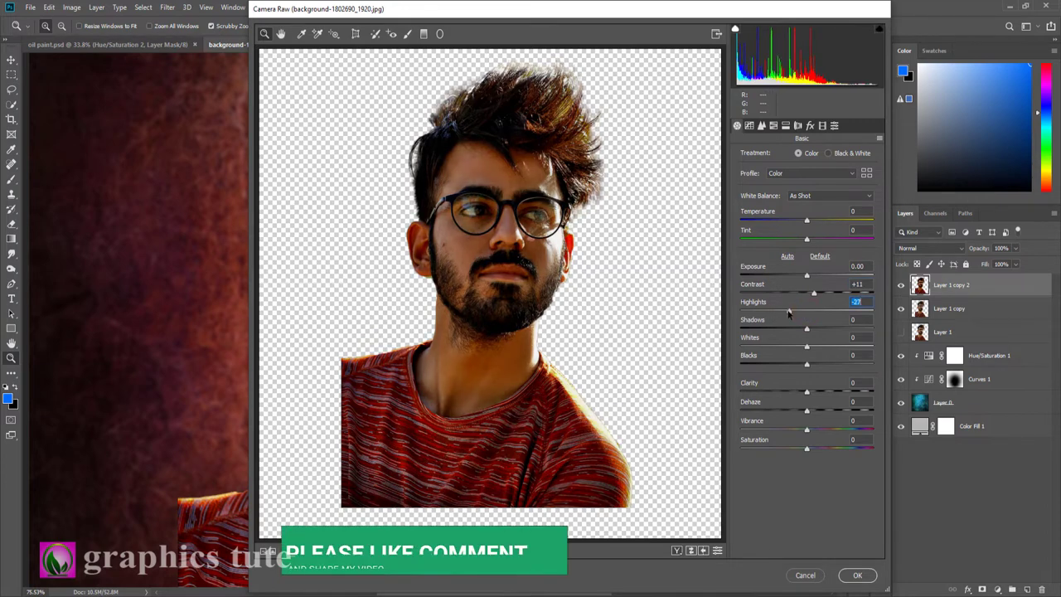
pyautogui.moveTo(807, 330); pyautogui.dragTo(812, 329)
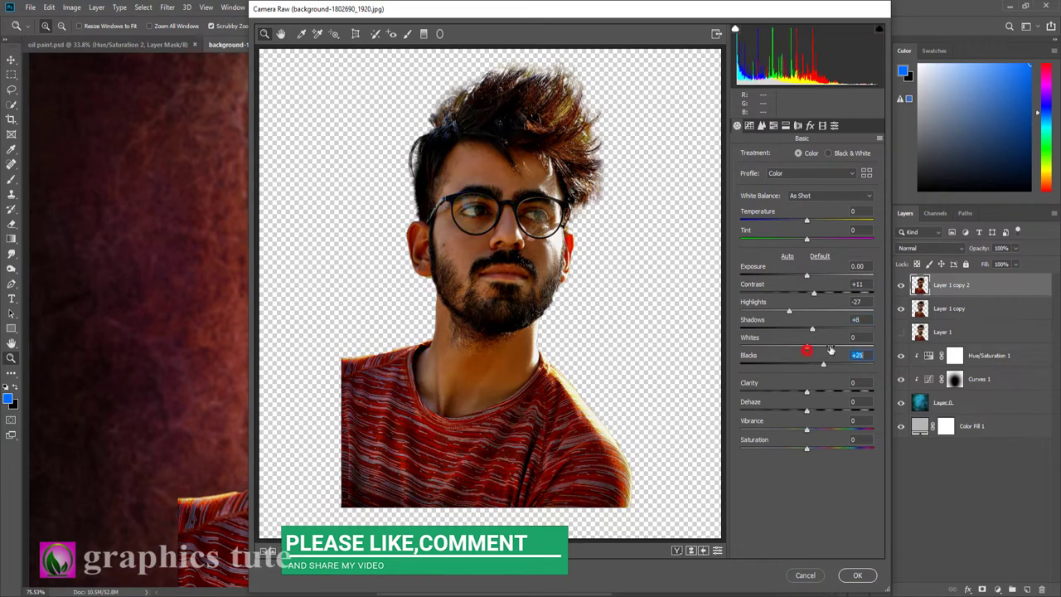
pyautogui.moveTo(807, 354)
pyautogui.mouseDown()
pyautogui.moveTo(830, 349)
pyautogui.moveTo(788, 350)
pyautogui.moveTo(813, 353)
pyautogui.mouseUp()
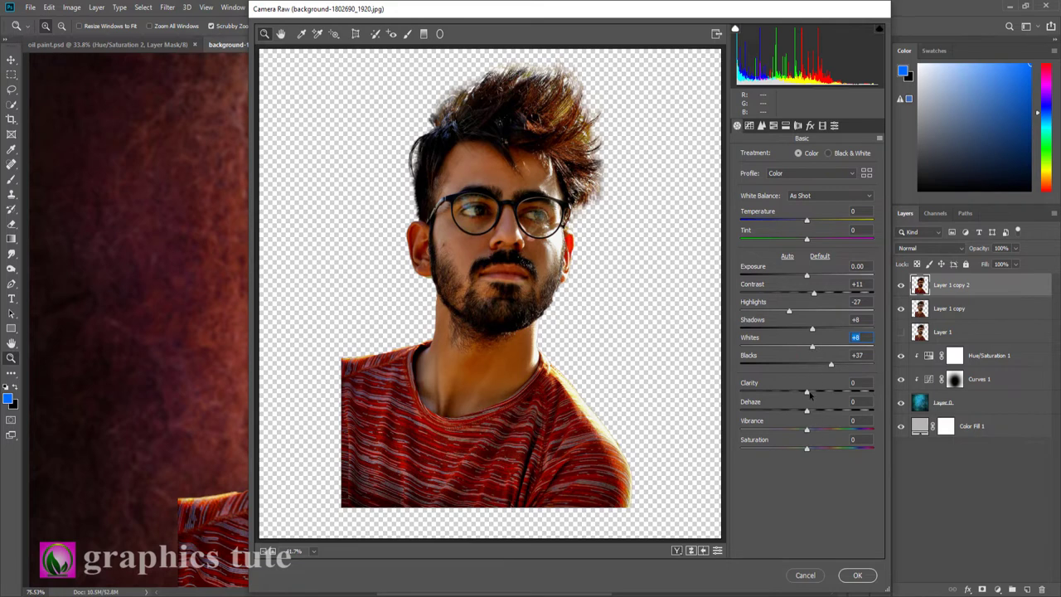
pyautogui.moveTo(807, 392)
pyautogui.mouseDown()
pyautogui.moveTo(824, 393)
pyautogui.moveTo(799, 416)
pyautogui.mouseUp()
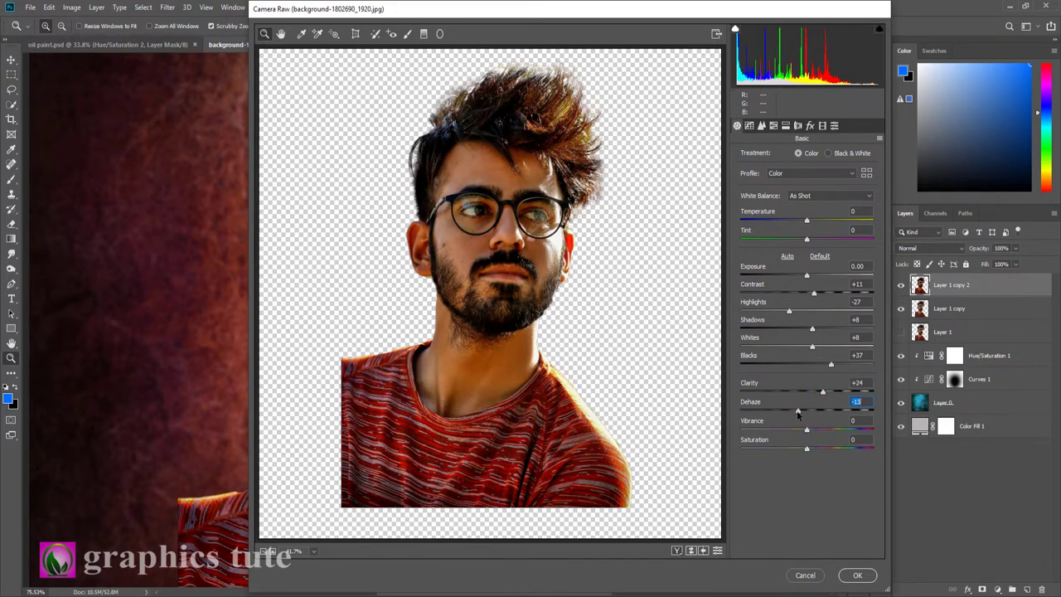
pyautogui.moveTo(798, 415); pyautogui.dragTo(803, 415)
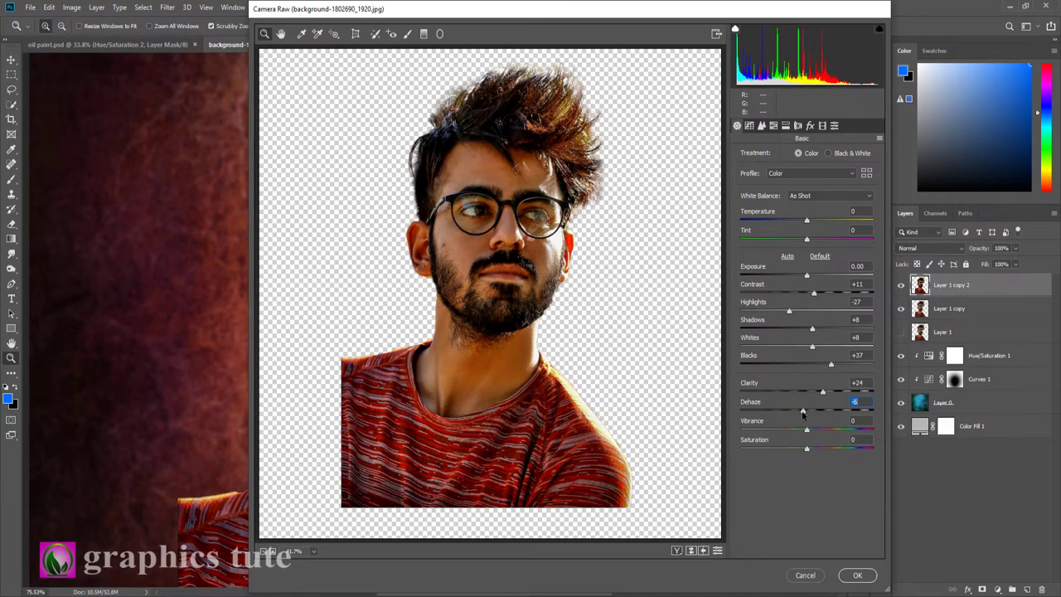
pyautogui.click(859, 577)
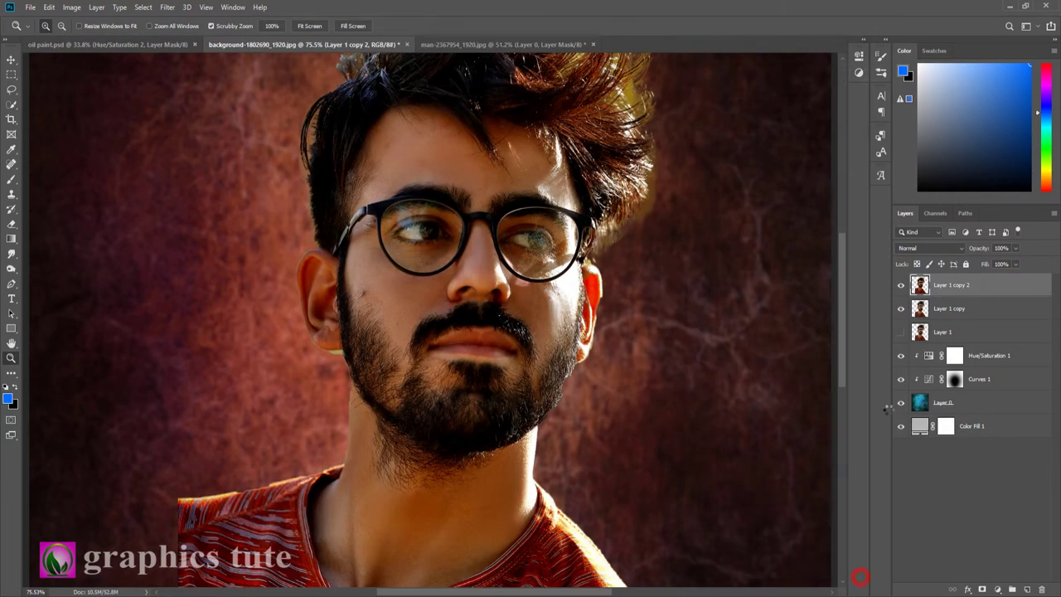
# Toggle Layer 1 copy 2's visibility to compare the grade, then duplicate it with Ctrl+J
pyautogui.click(901, 286)
pyautogui.click(902, 286)
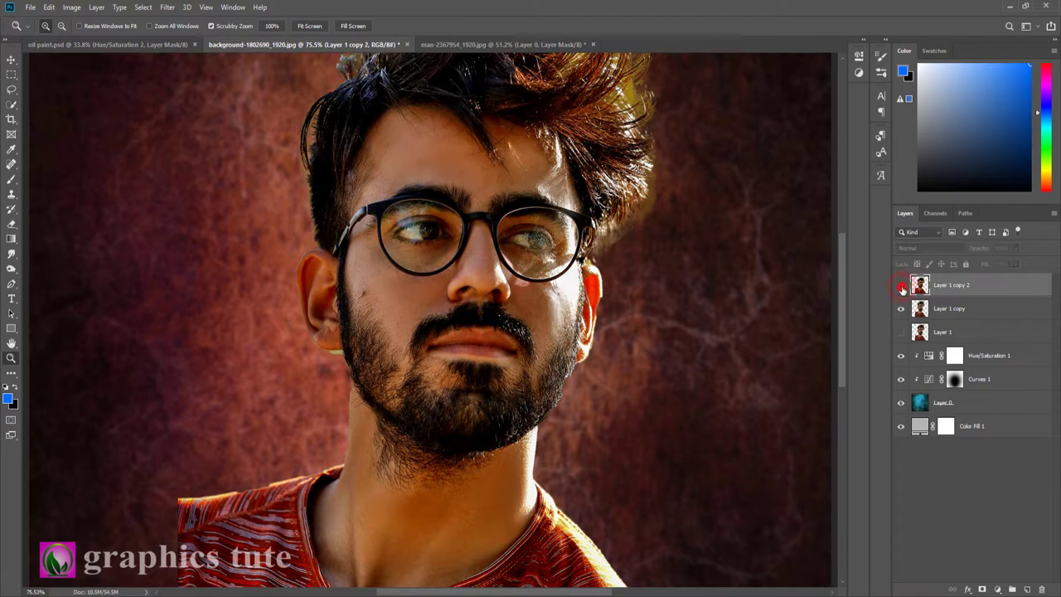
pyautogui.click(902, 285)
pyautogui.click(901, 285)
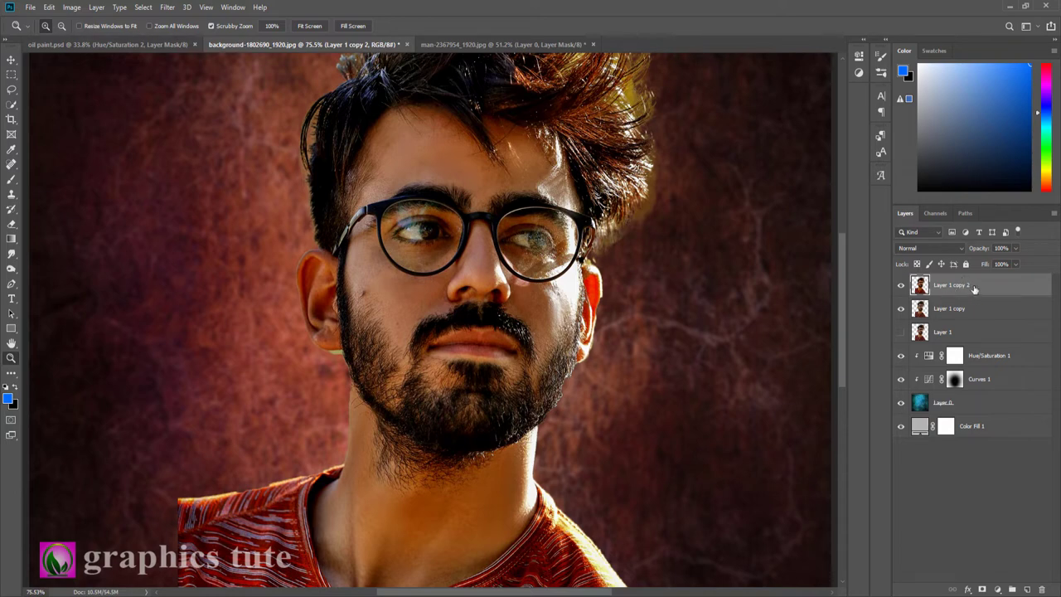
pyautogui.hotkey('ctrl', 'j')
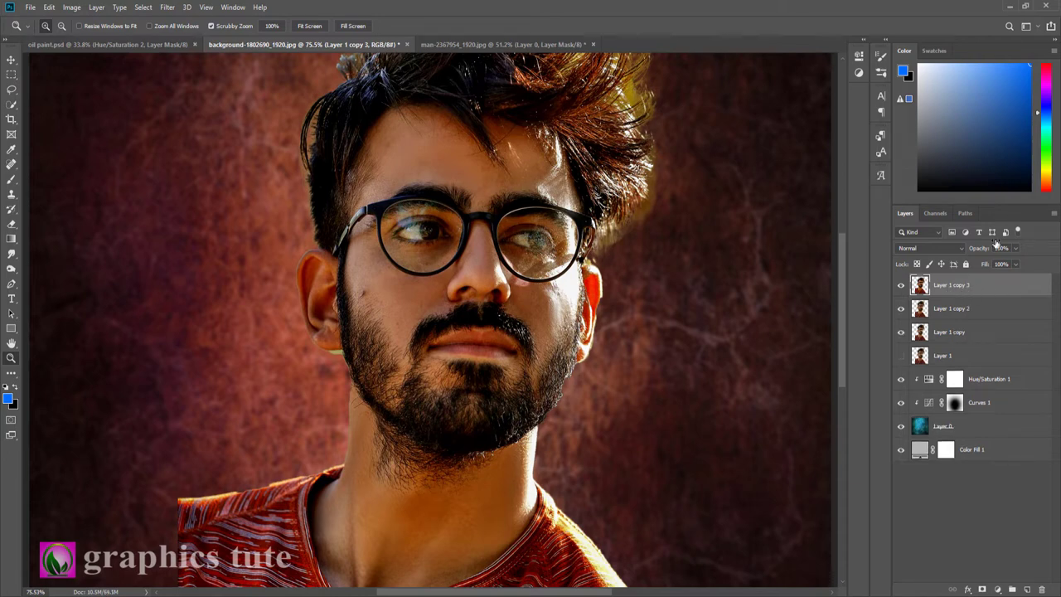
# Apply a High Pass filter with a radius of about 2 pixels to Layer 1 copy 3
pyautogui.click(168, 8)
pyautogui.moveTo(176, 280)
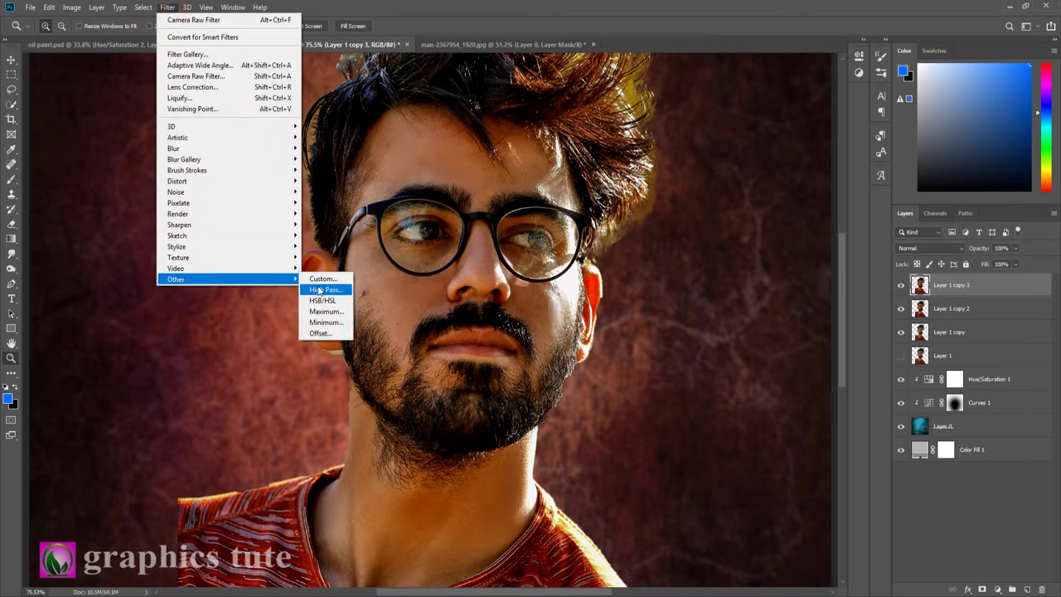
pyautogui.click(320, 289)
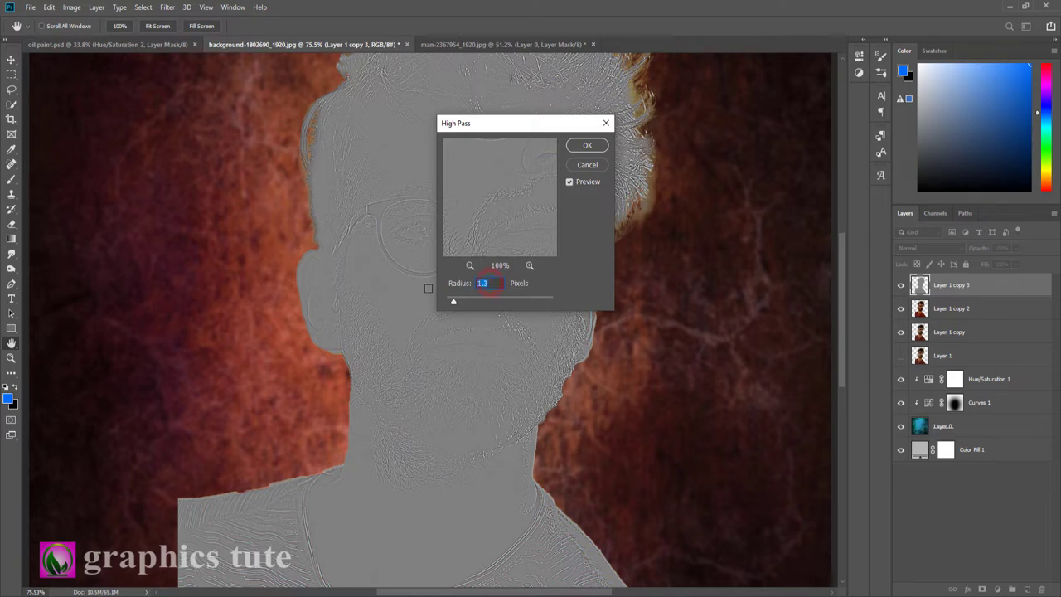
pyautogui.write('201')
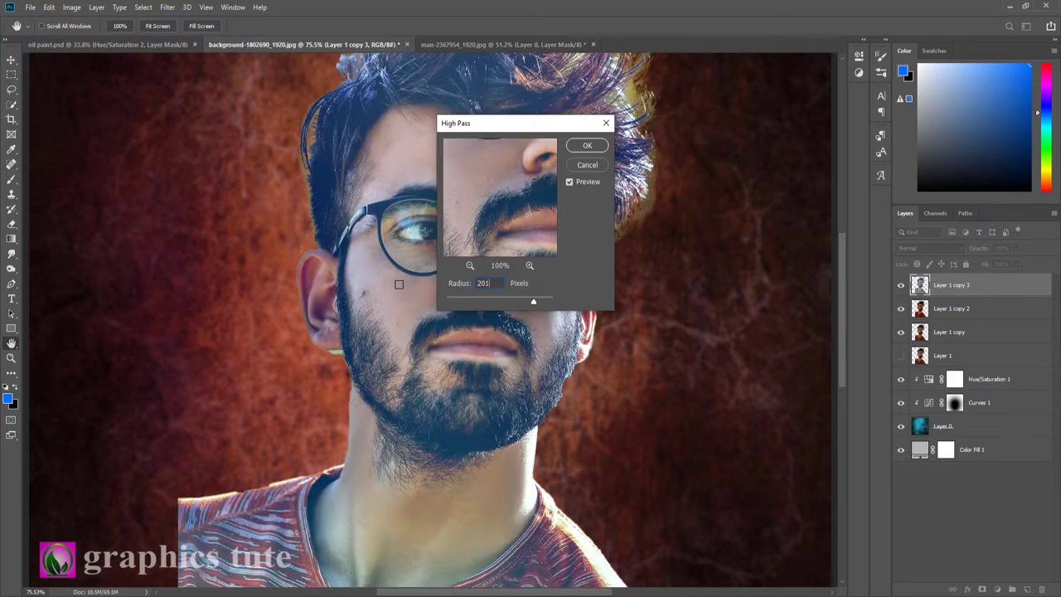
pyautogui.press('BackSpace')
pyautogui.write('.')
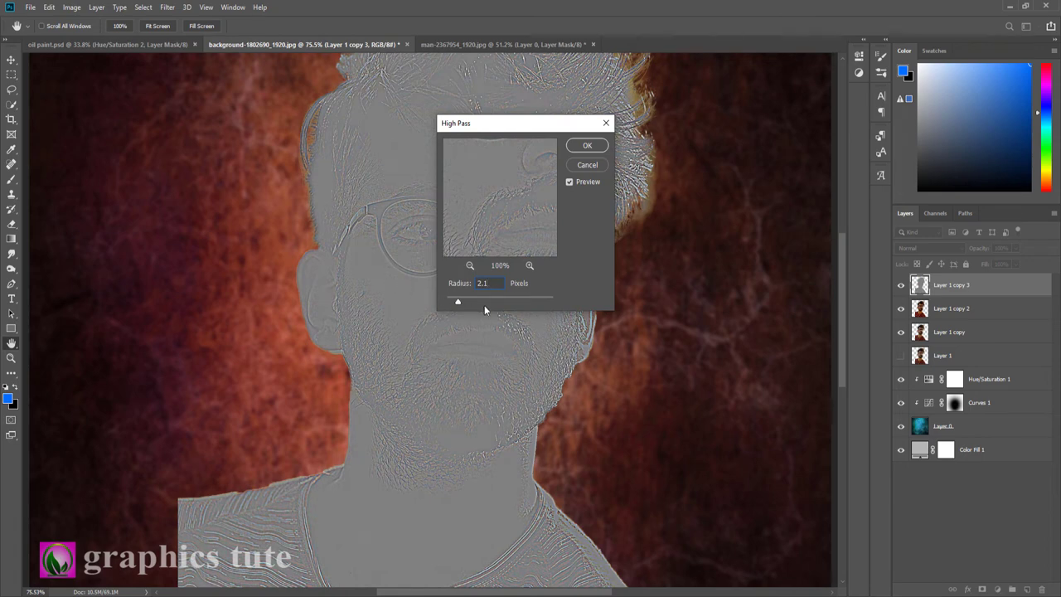
pyautogui.click(586, 147)
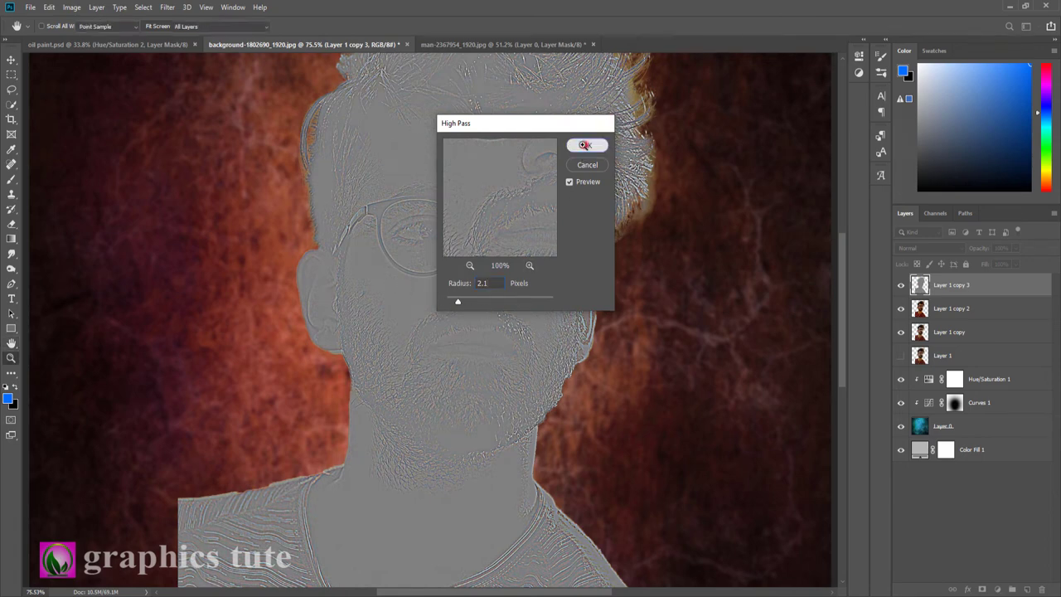
# Set the high-pass layer to Overlay, compare it, and merge it with Layer 1 copy 2
pyautogui.click(928, 247)
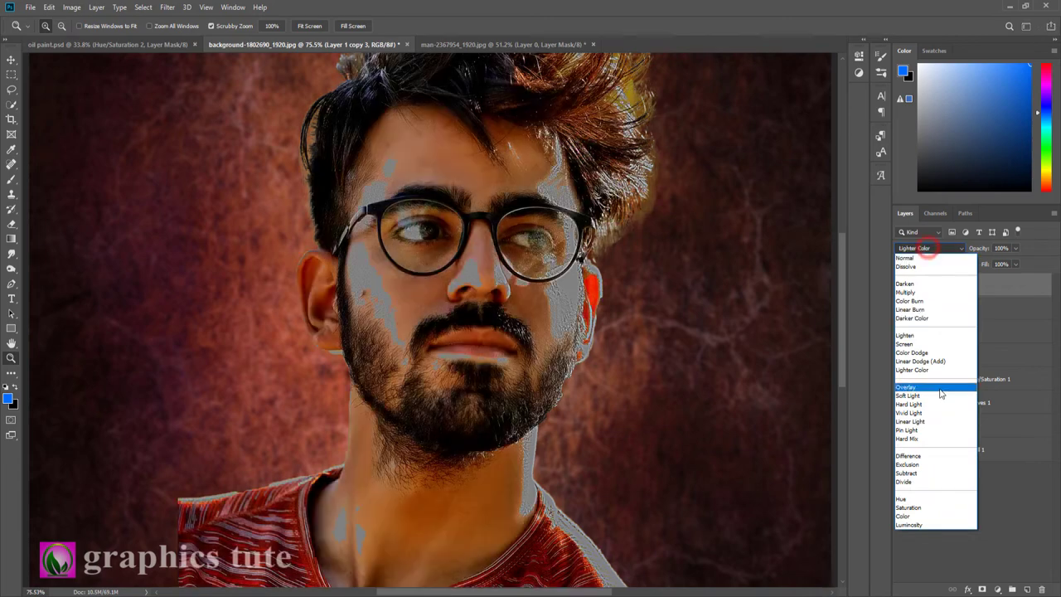
pyautogui.click(908, 387)
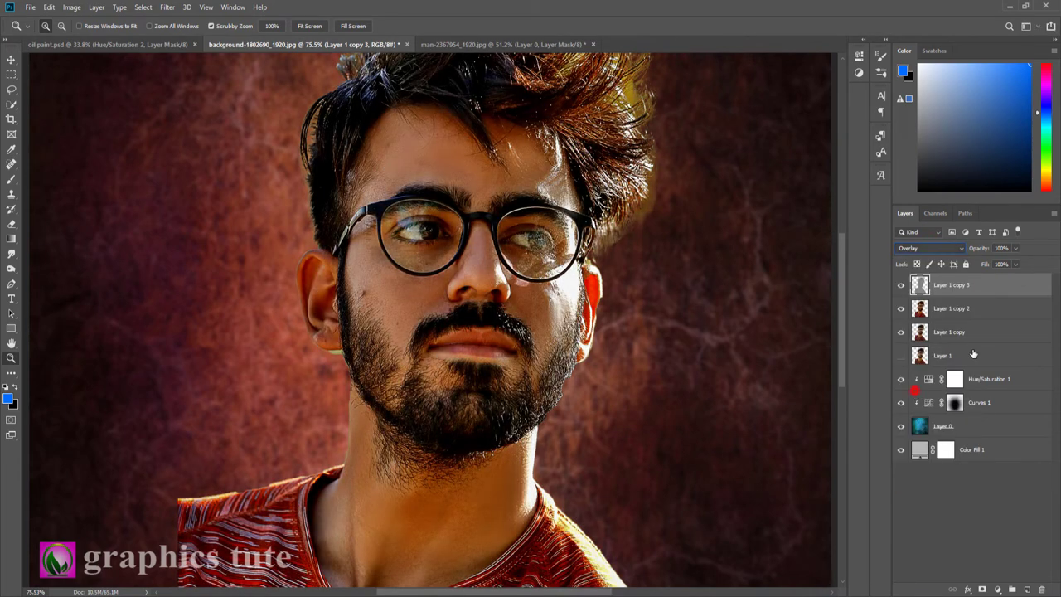
pyautogui.click(900, 286)
pyautogui.keyDown('ctrl'); pyautogui.click(944, 309); pyautogui.keyUp('ctrl')
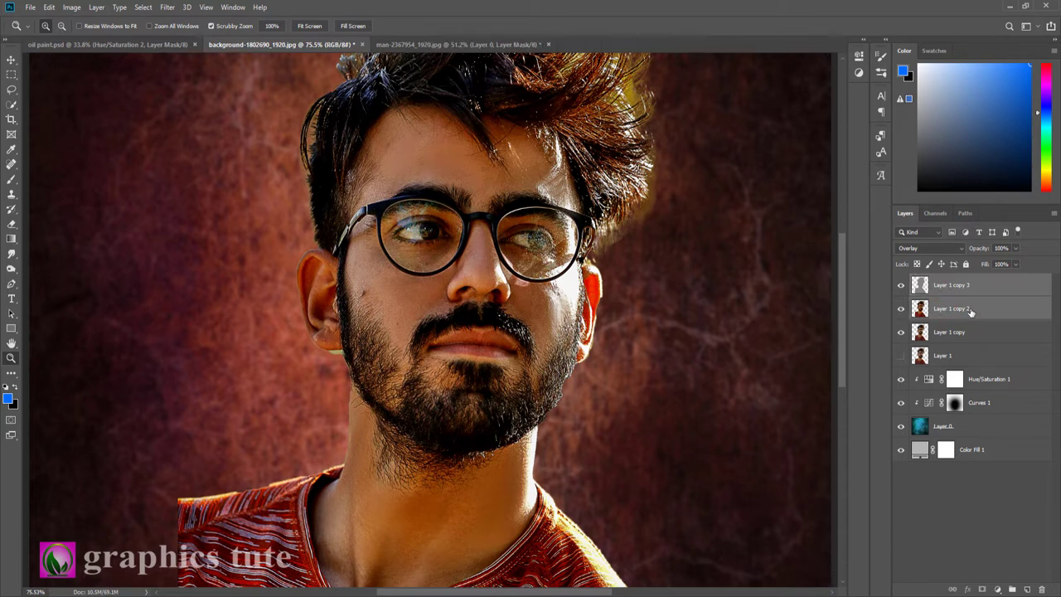
pyautogui.hotkey('ctrl', 'e')
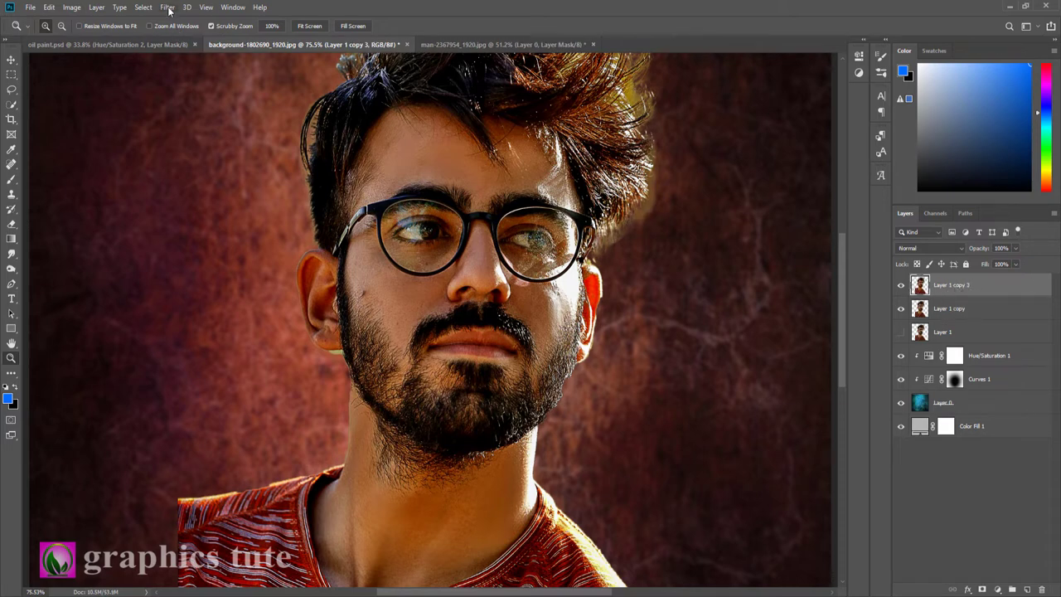
# Apply Unsharp Mask to Layer 1 copy 3 at 98% amount and 3.2-pixel radius
pyautogui.click(169, 9)
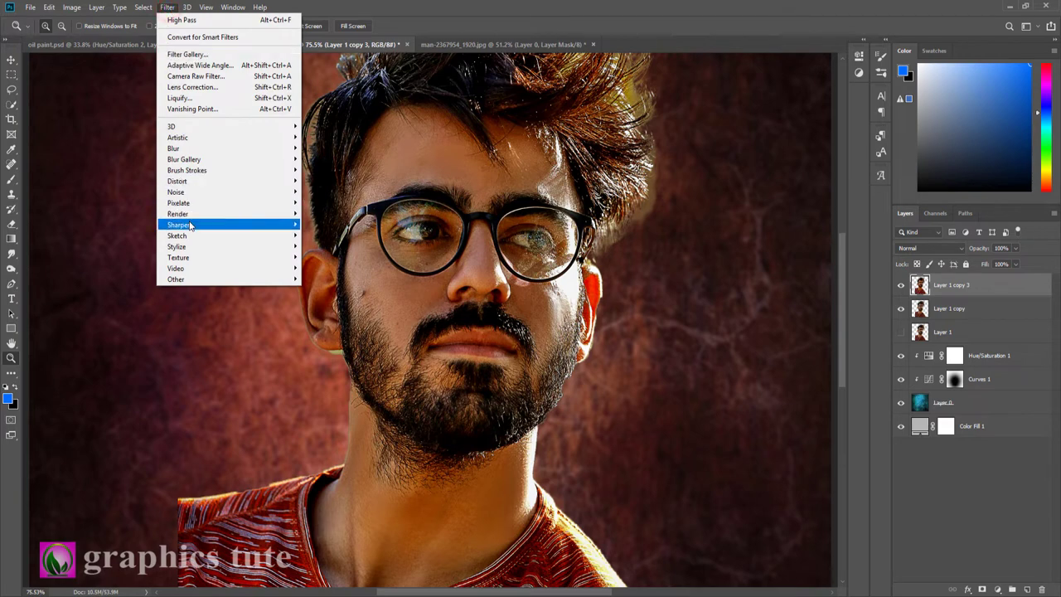
pyautogui.moveTo(178, 225)
pyautogui.click(332, 278)
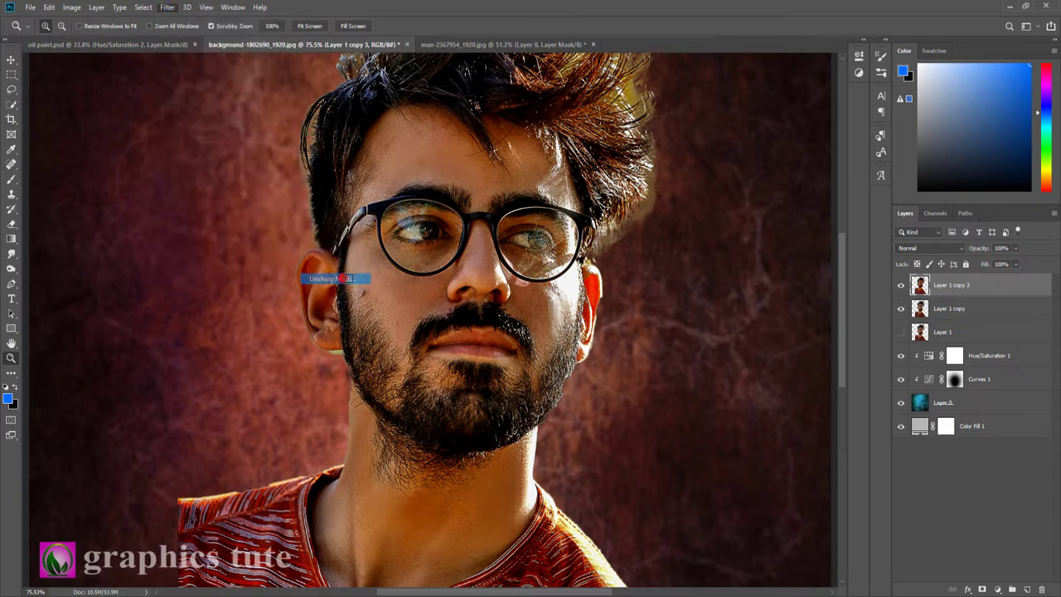
pyautogui.moveTo(750, 295); pyautogui.dragTo(832, 296)
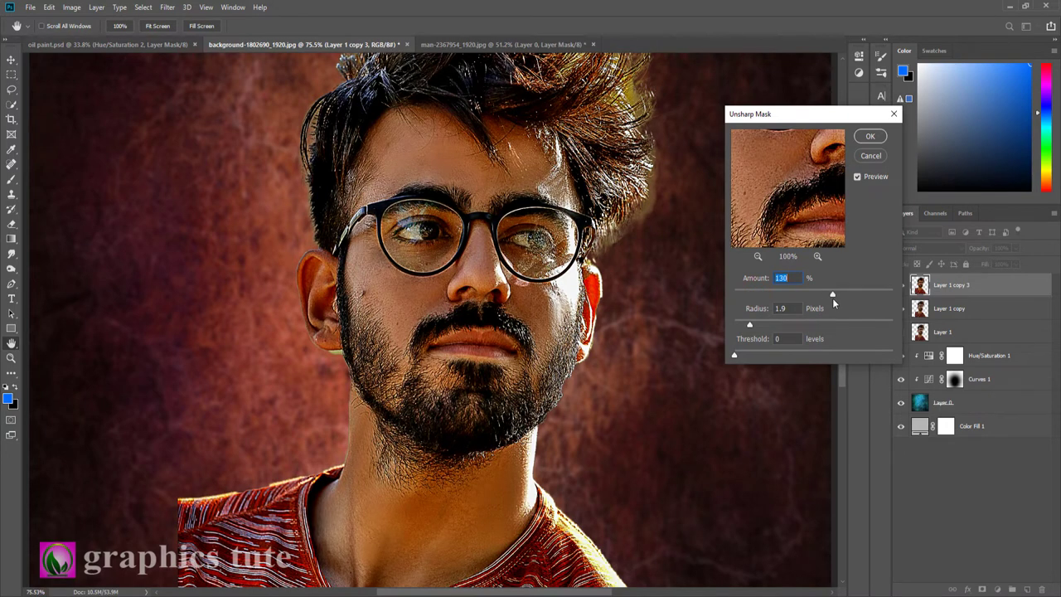
pyautogui.moveTo(832, 296)
pyautogui.mouseDown()
pyautogui.moveTo(818, 295)
pyautogui.moveTo(835, 305)
pyautogui.mouseUp()
pyautogui.moveTo(752, 323)
pyautogui.mouseDown()
pyautogui.moveTo(763, 326)
pyautogui.moveTo(752, 326)
pyautogui.mouseUp()
pyautogui.click(871, 137)
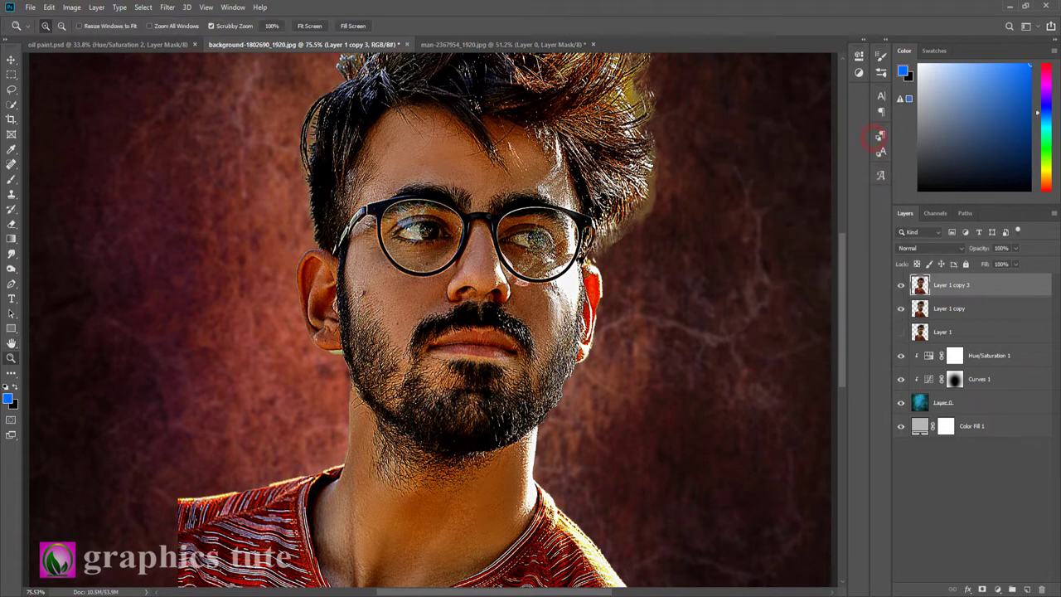
# Compare the portrait before and after sharpening, zoom out to the whole image, and bring up the Filter menu
pyautogui.click(902, 286)
pyautogui.scroll(-3, 531, 365)
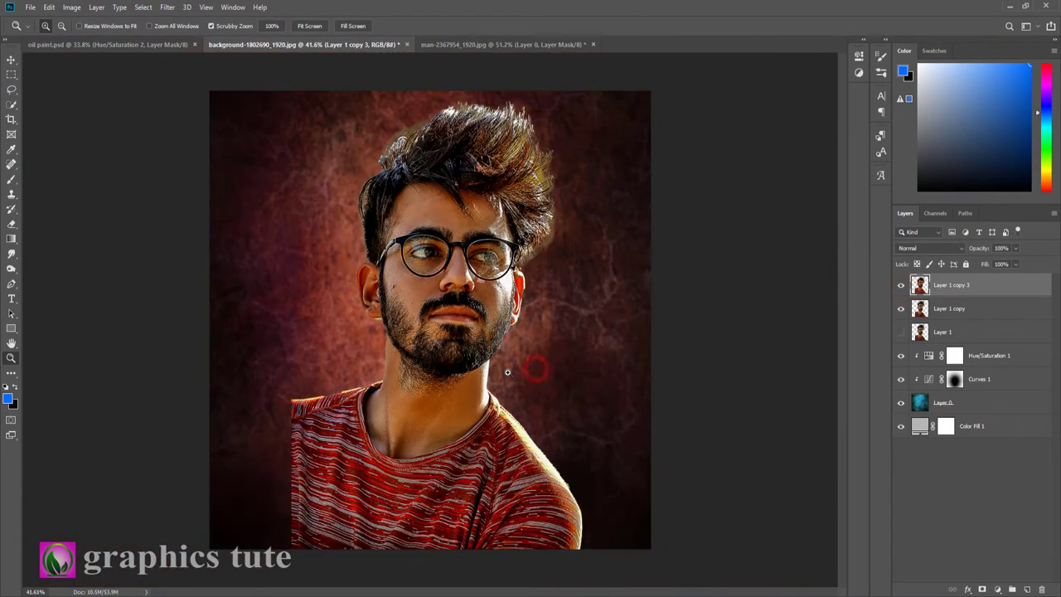
pyautogui.scroll(2, 464, 290)
pyautogui.scroll(-2, 465, 290)
pyautogui.scroll(2, 460, 257)
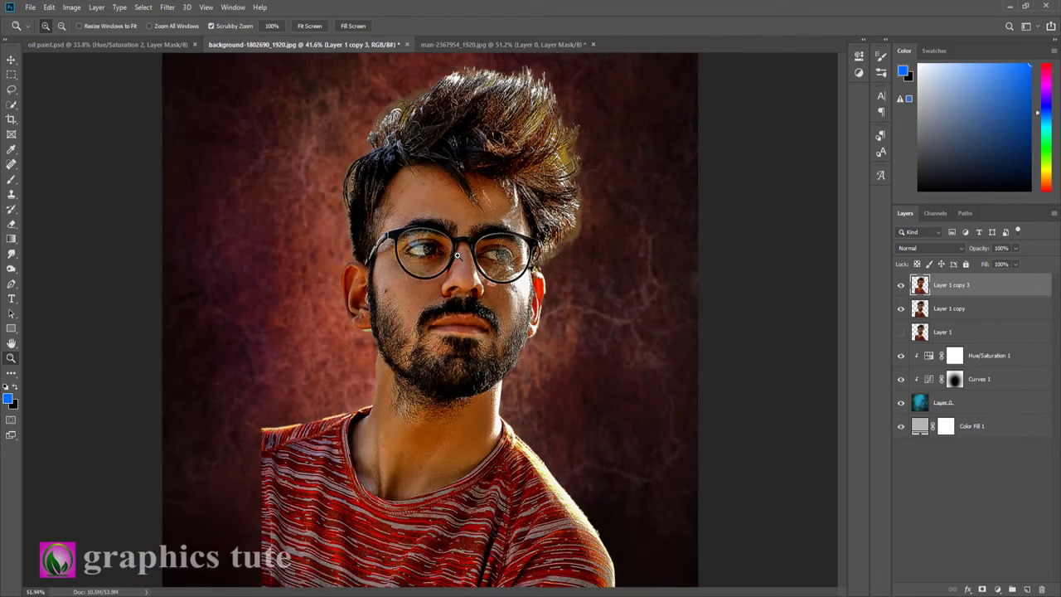
pyautogui.scroll(-2, 459, 255)
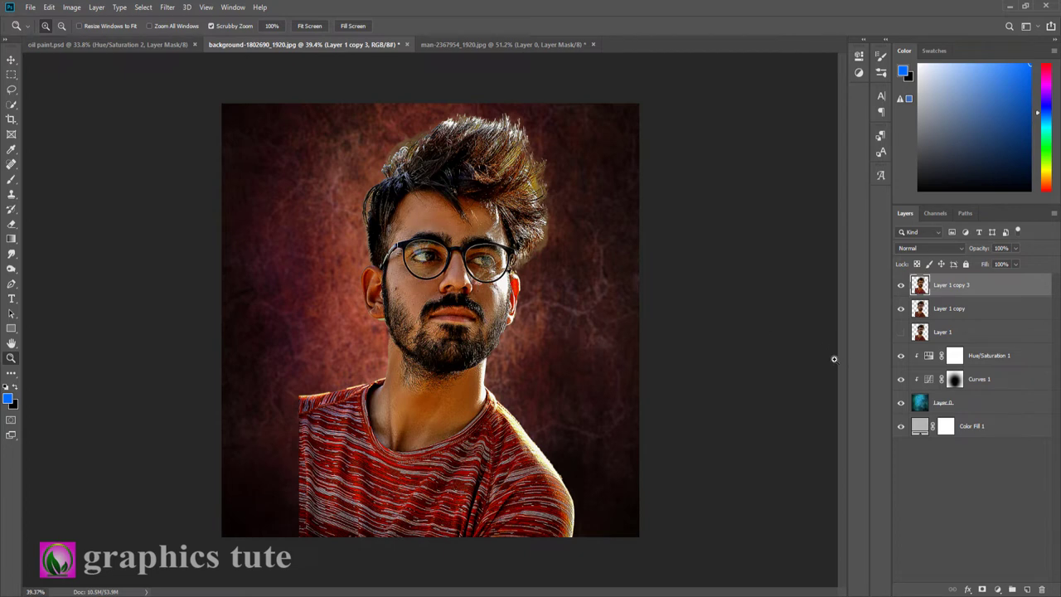
pyautogui.click(975, 285)
pyautogui.click(168, 8)
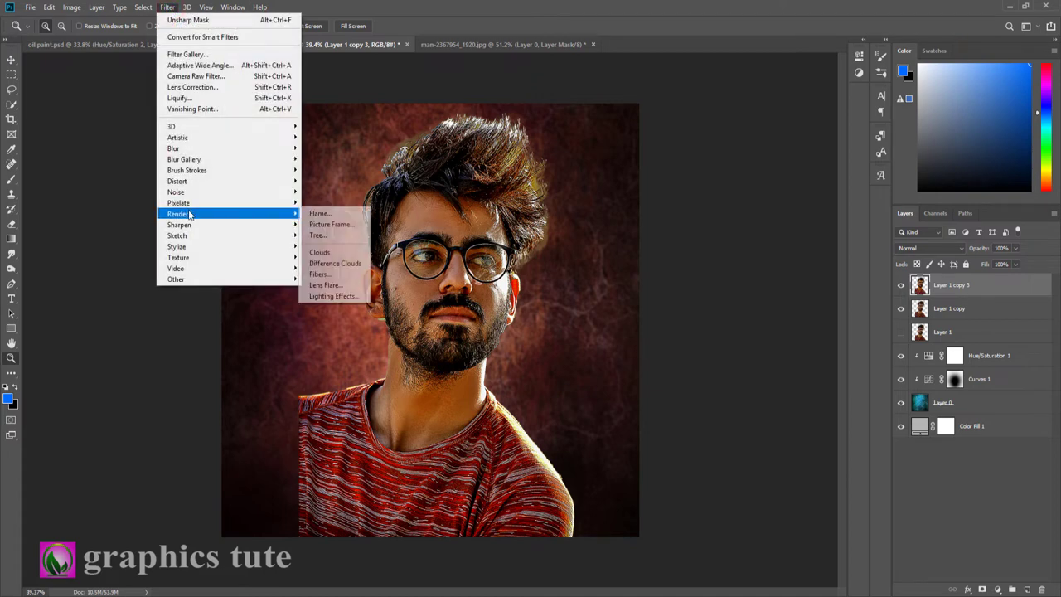
pyautogui.moveTo(178, 246)
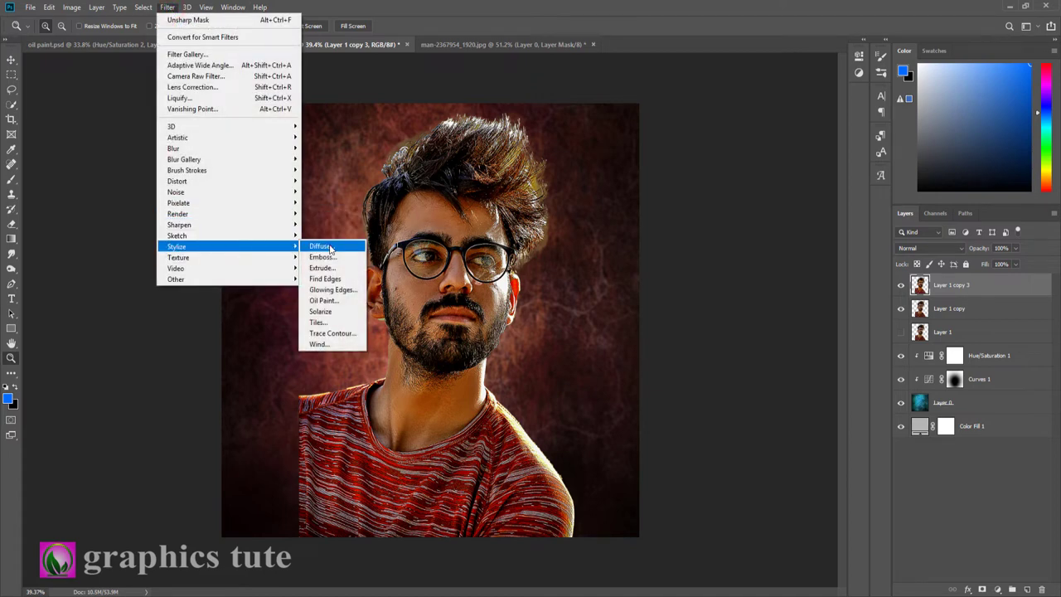
# Apply the Diffuse filter in Anisotropic mode to Layer 1 copy 3
pyautogui.click(330, 247)
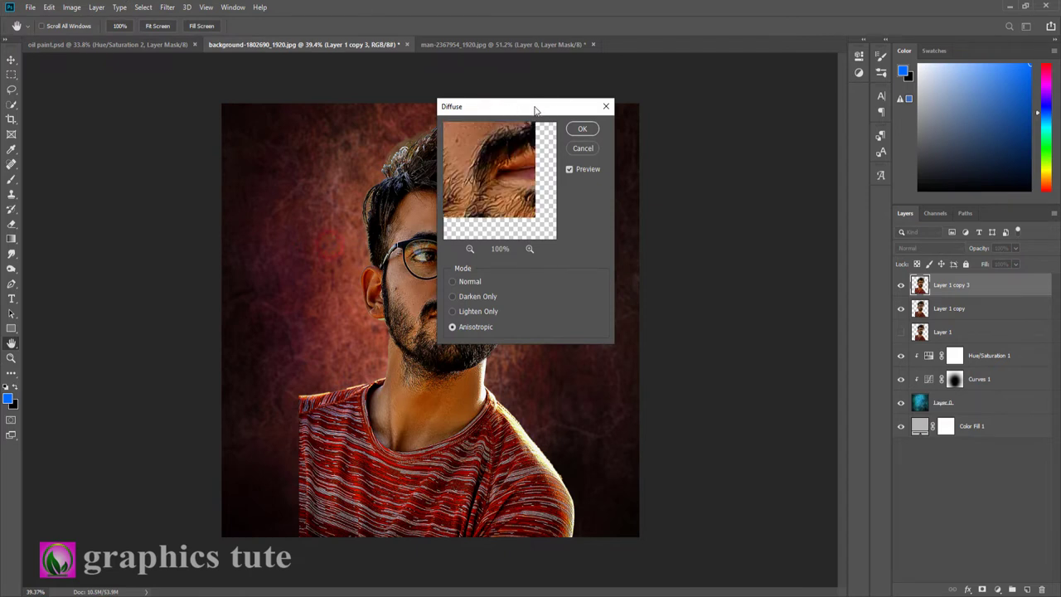
pyautogui.moveTo(548, 108); pyautogui.dragTo(704, 112)
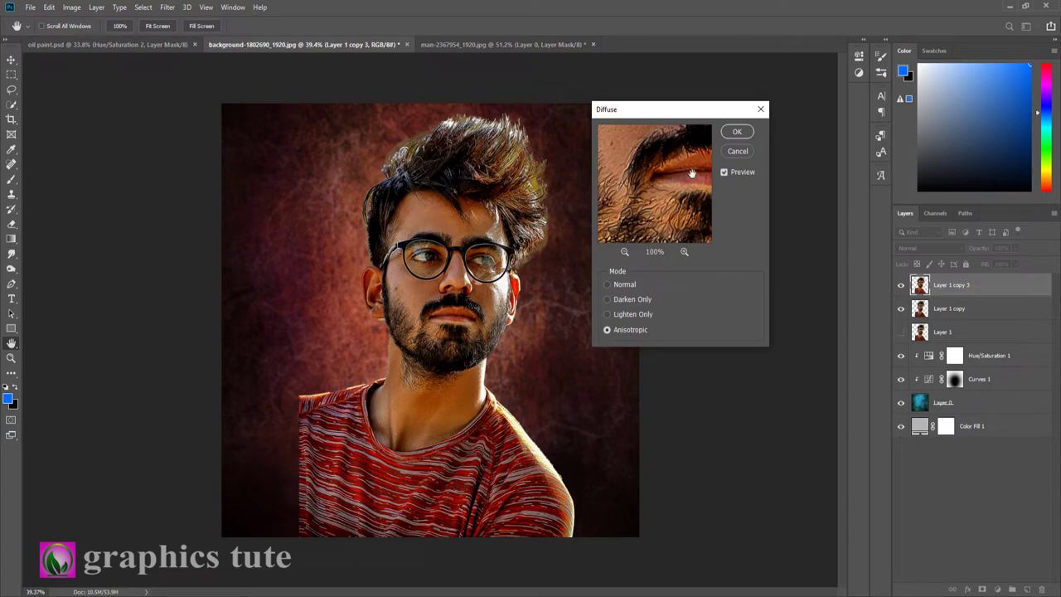
pyautogui.click(737, 131)
# Zoom in on the face to inspect the brushed texture, then zoom back out
pyautogui.press('z')
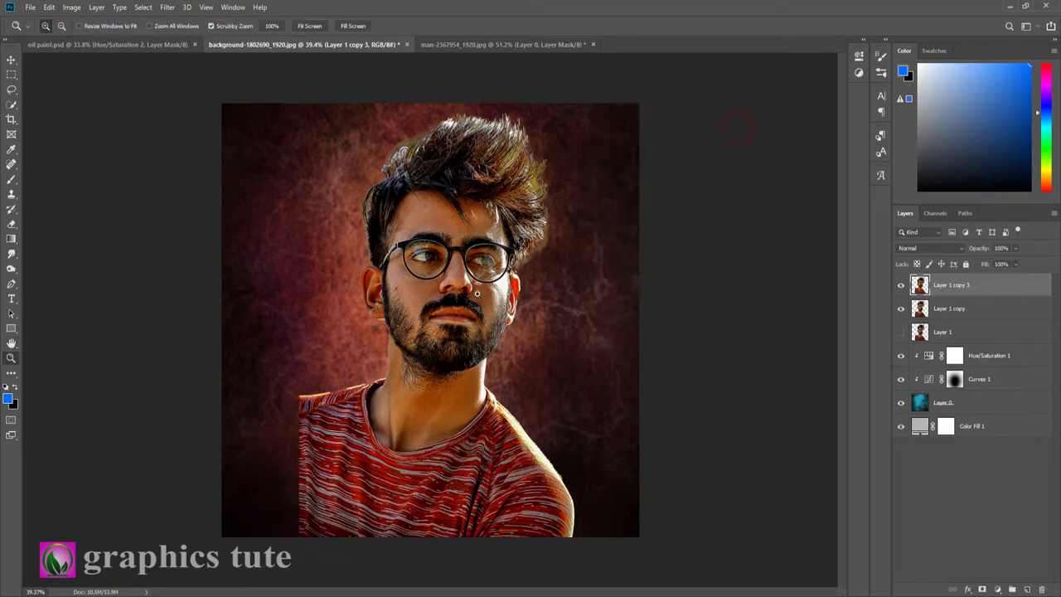
pyautogui.moveTo(462, 228); pyautogui.dragTo(506, 294)
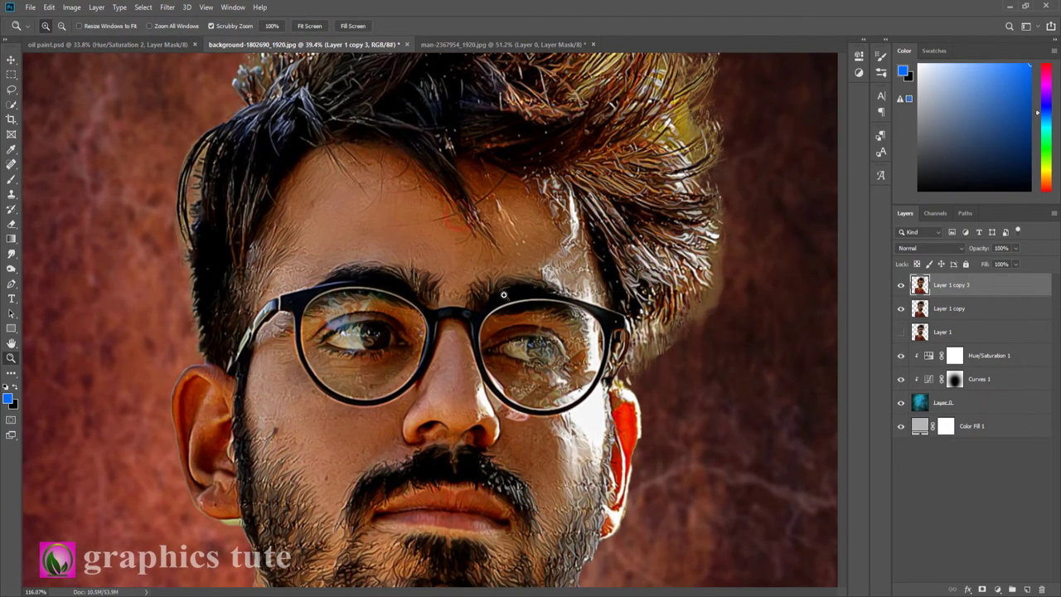
pyautogui.scroll(-5, 493, 419)
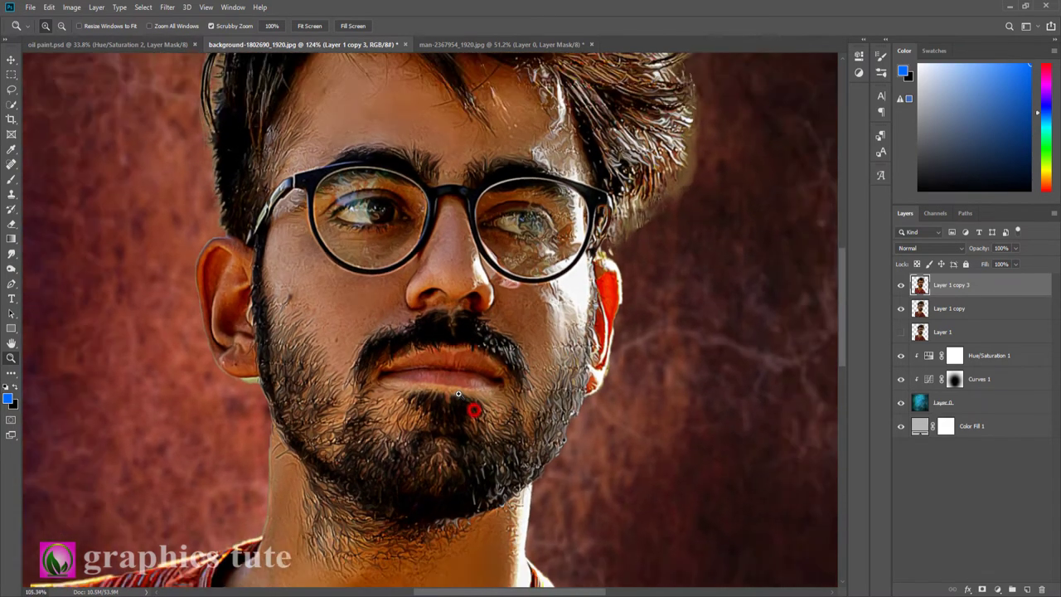
pyautogui.moveTo(472, 408)
pyautogui.mouseDown()
pyautogui.moveTo(465, 363)
pyautogui.moveTo(483, 359)
pyautogui.mouseUp()
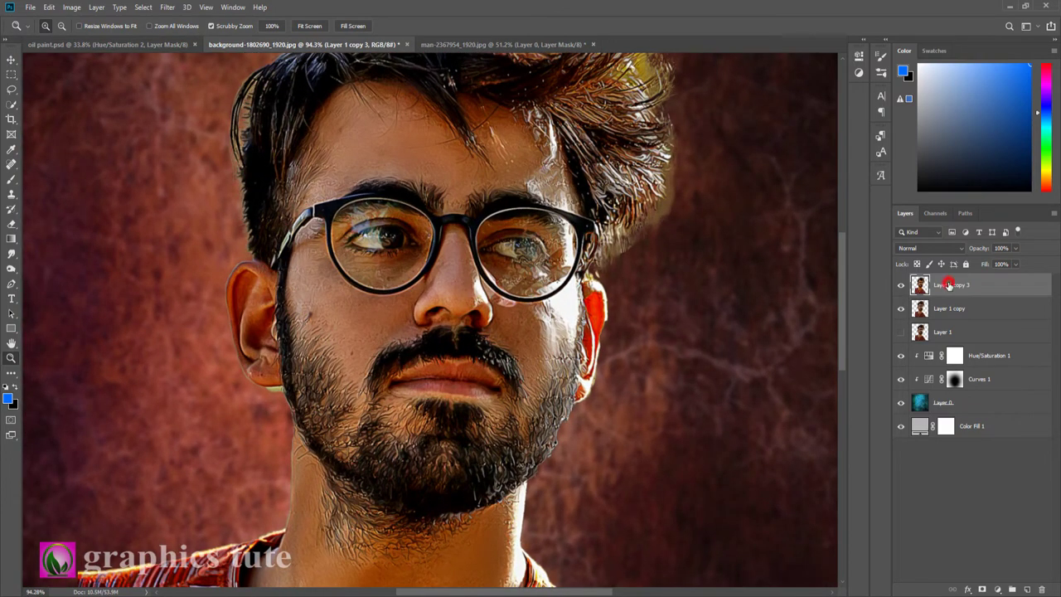
# Rotate the canvas 90° clockwise twice, reapplying Diffuse after each rotation
pyautogui.click(70, 9)
pyautogui.moveTo(116, 115)
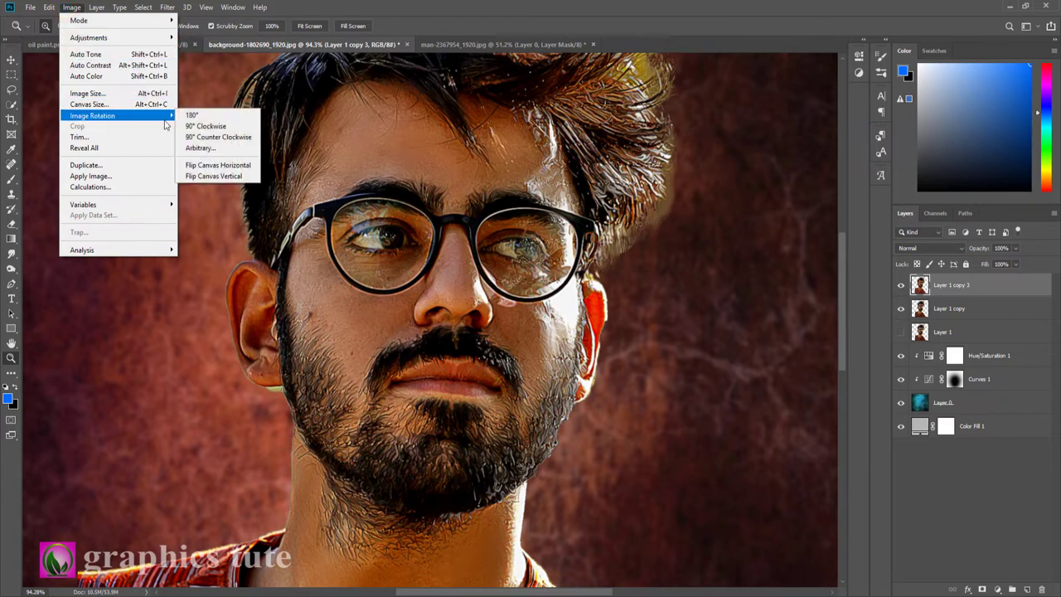
pyautogui.click(210, 126)
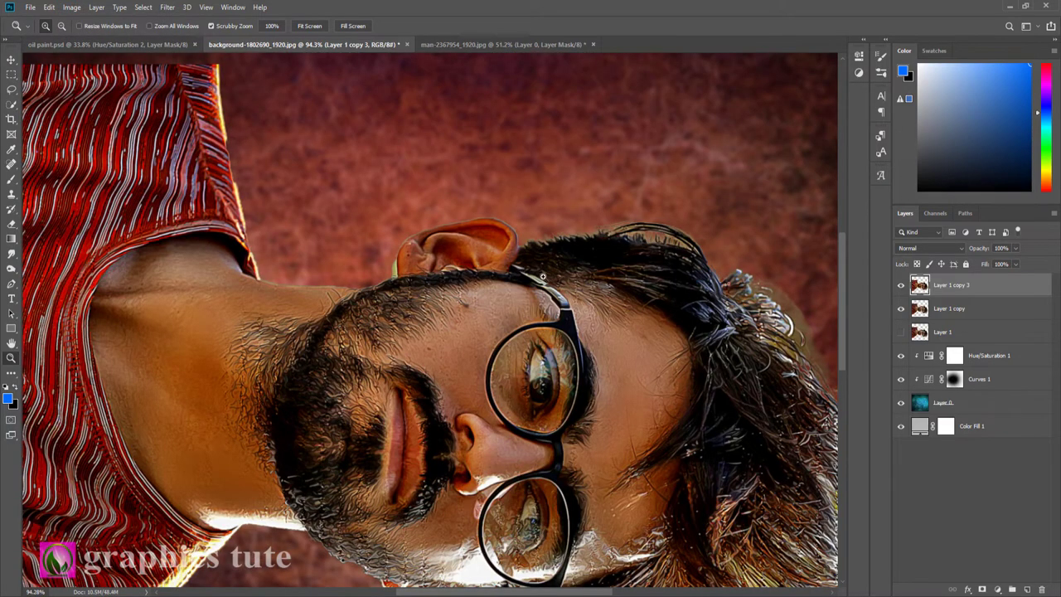
pyautogui.click(170, 8)
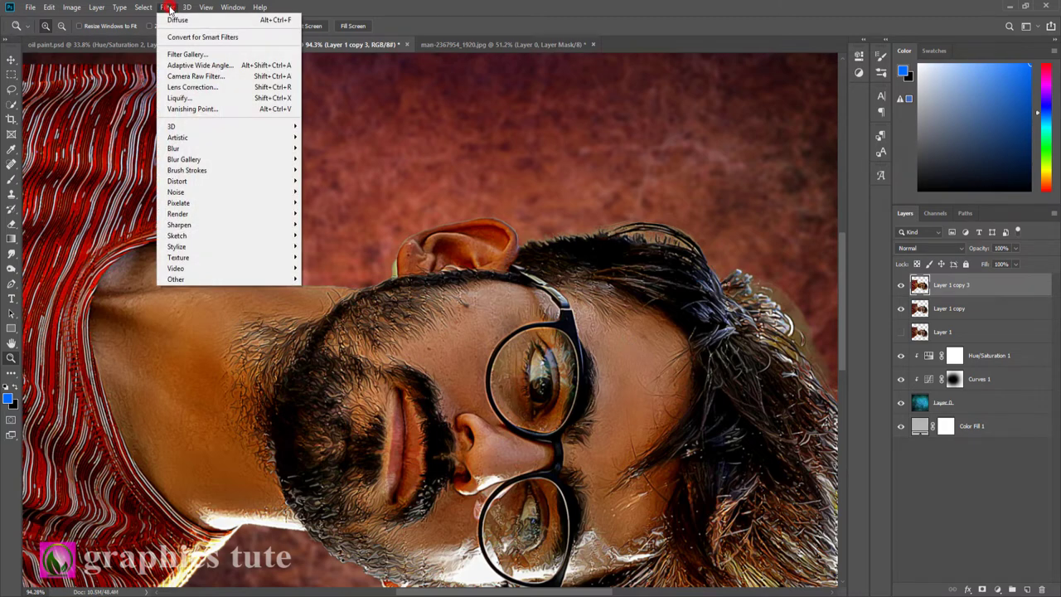
pyautogui.click(181, 18)
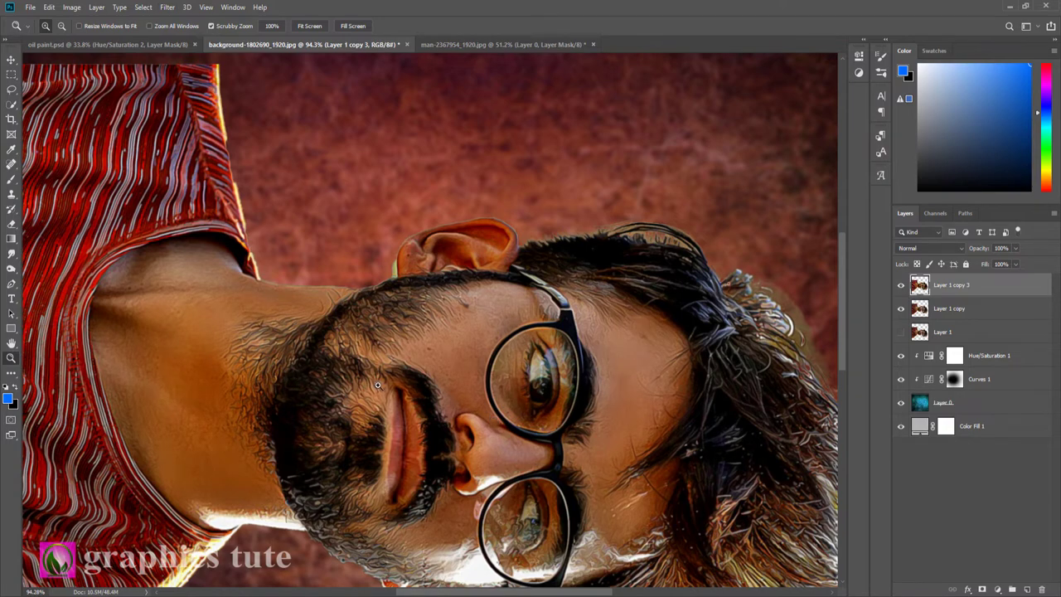
pyautogui.click(71, 6)
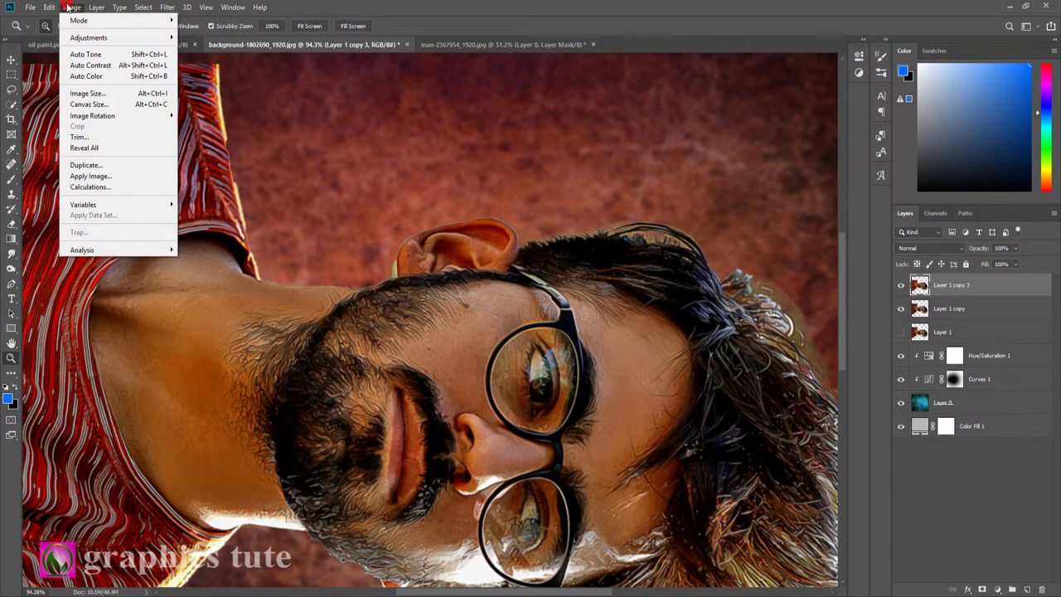
pyautogui.moveTo(93, 115)
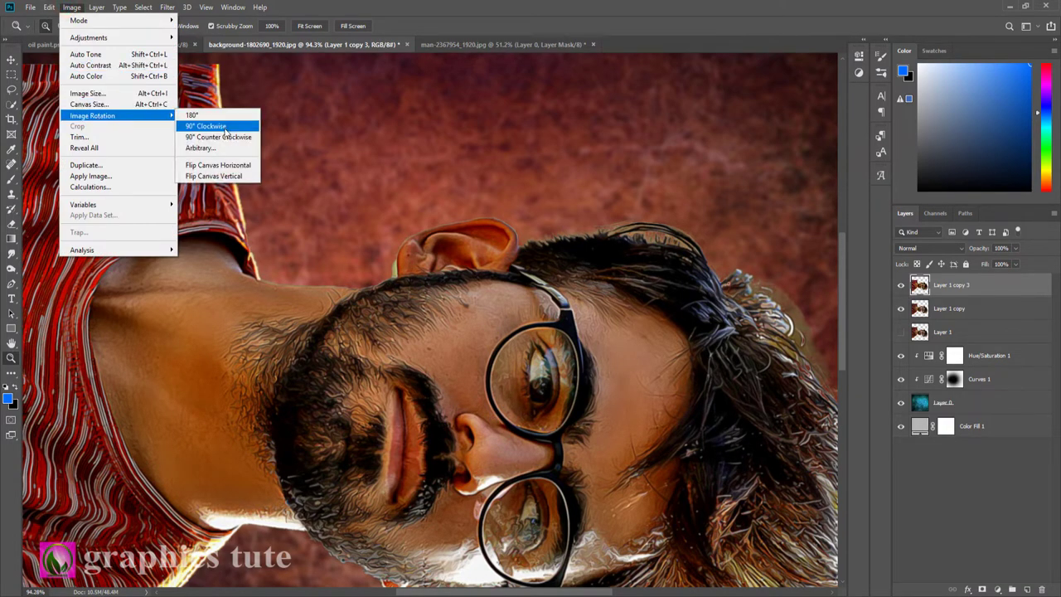
pyautogui.click(214, 127)
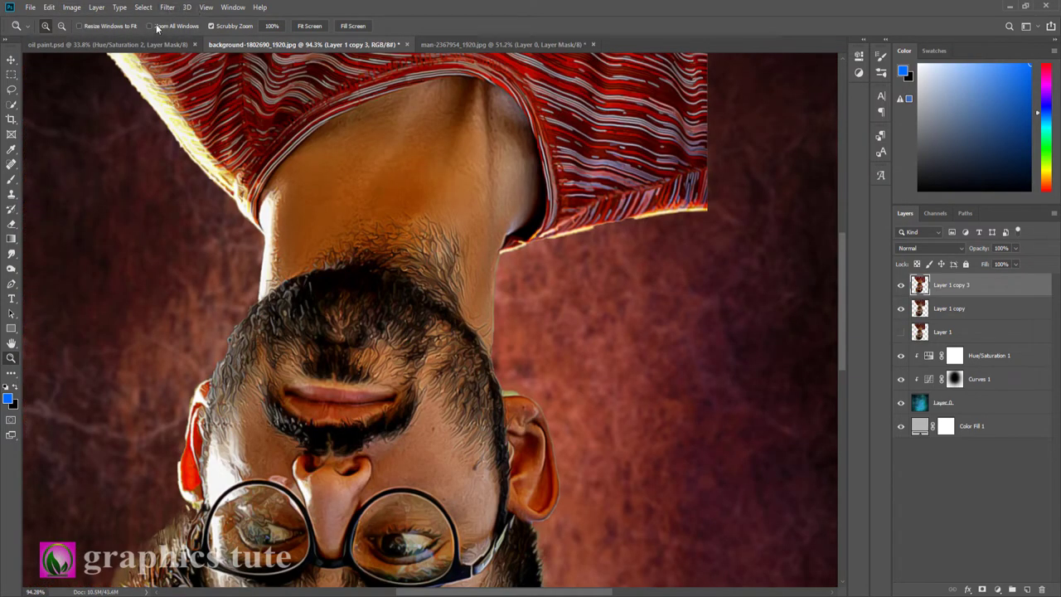
pyautogui.click(167, 7)
pyautogui.click(175, 18)
# Rotate 90° clockwise once more, then back upright, reapplying Diffuse after each rotation
pyautogui.click(71, 7)
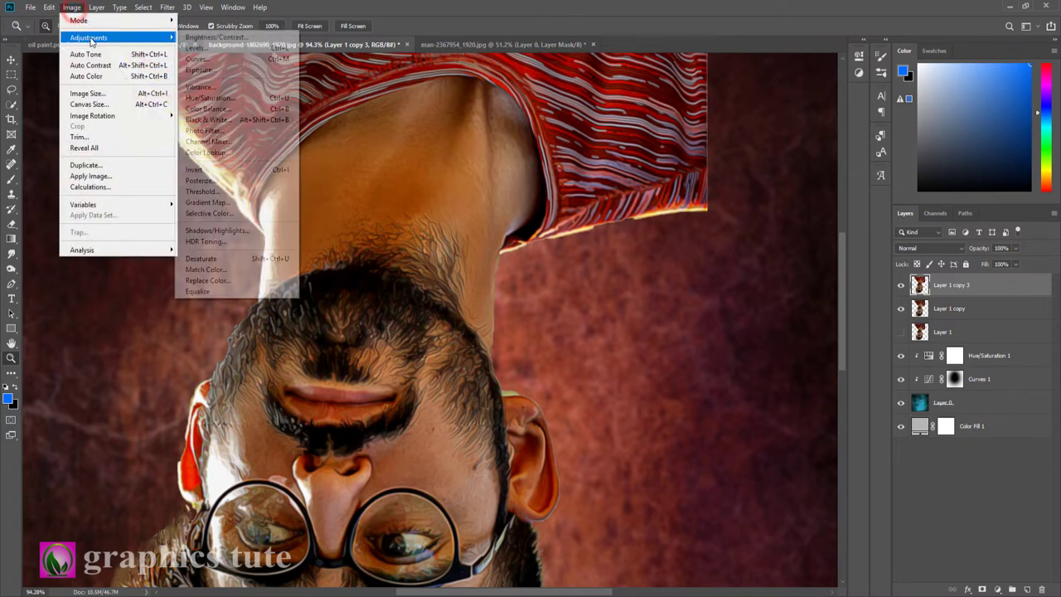
pyautogui.moveTo(92, 115)
pyautogui.click(213, 126)
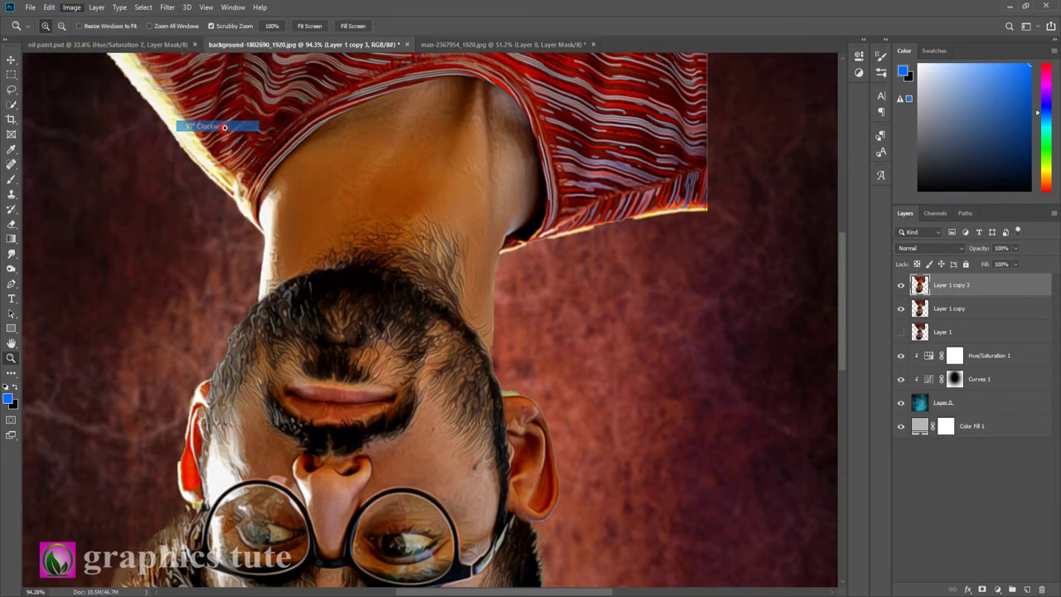
pyautogui.click(166, 8)
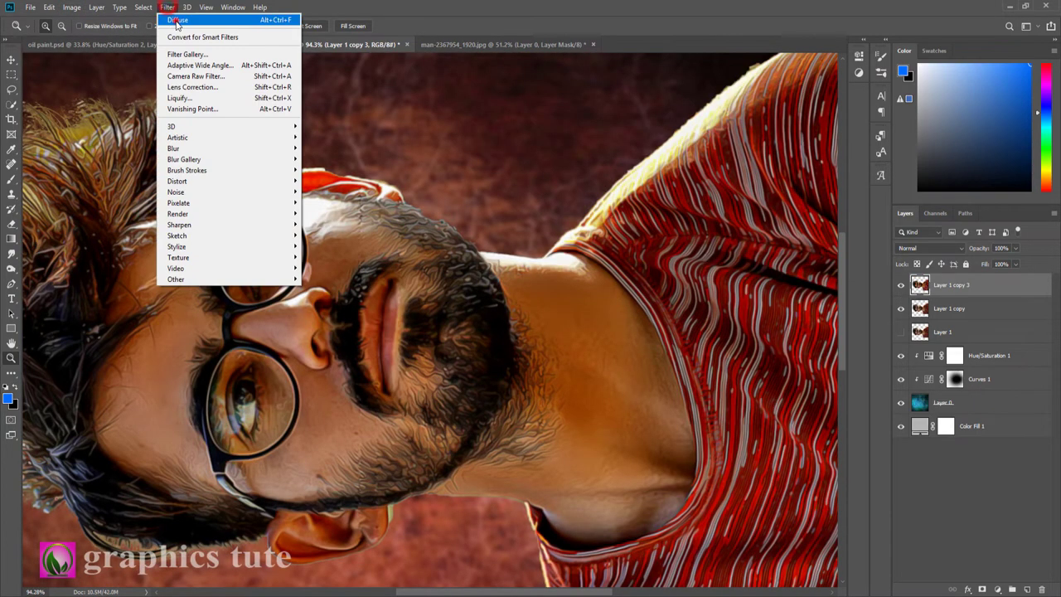
pyautogui.click(176, 18)
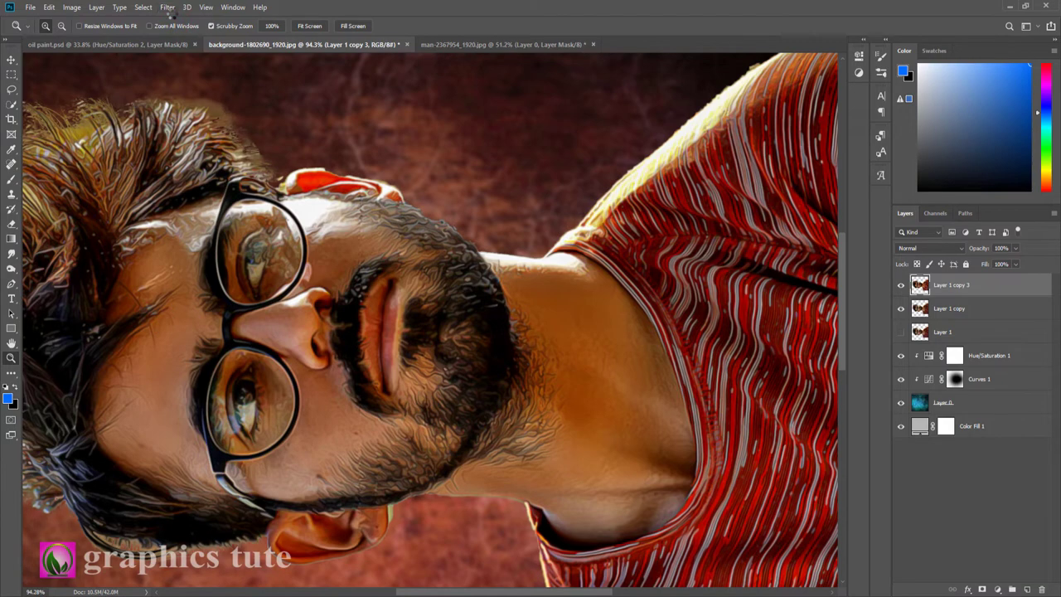
pyautogui.click(72, 7)
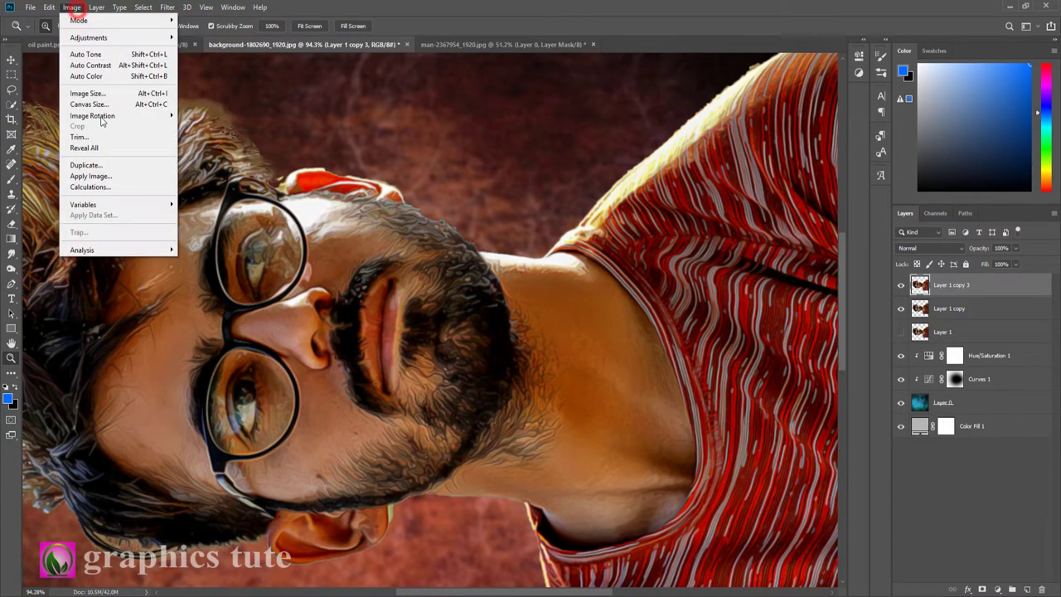
pyautogui.moveTo(92, 115)
pyautogui.click(197, 126)
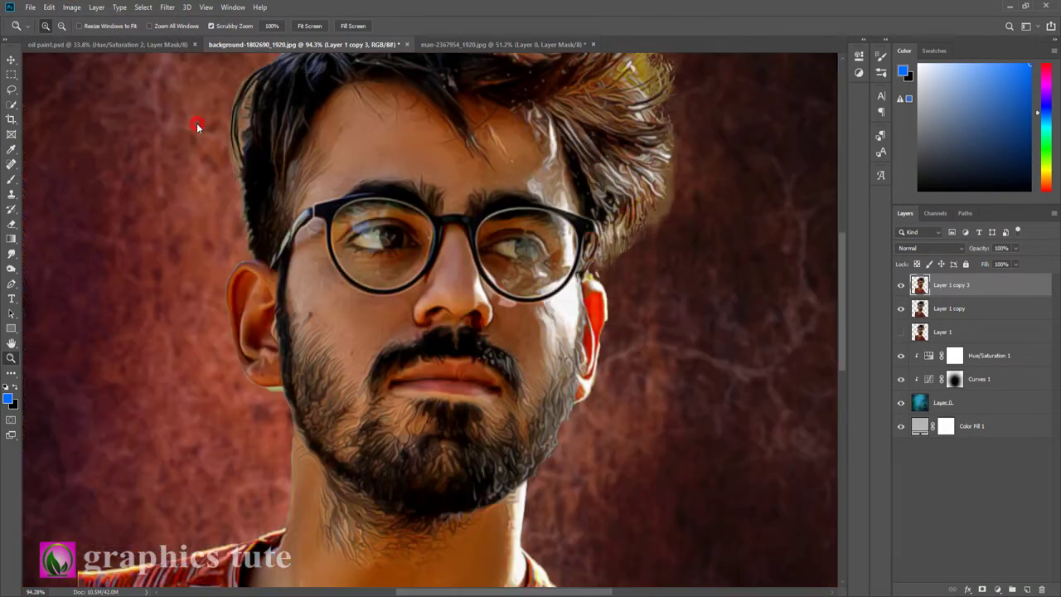
pyautogui.click(168, 7)
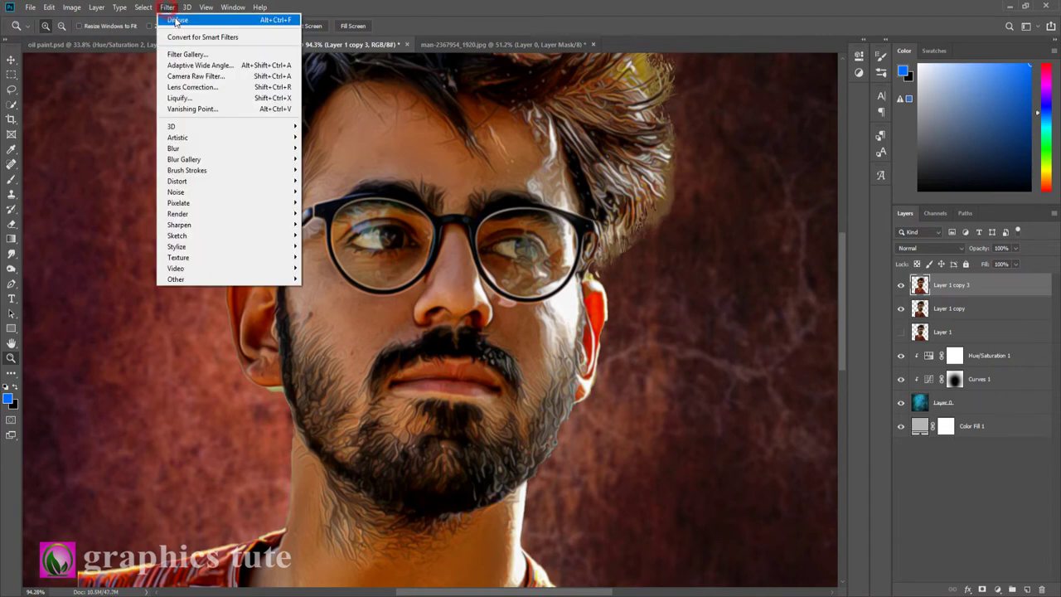
pyautogui.click(177, 19)
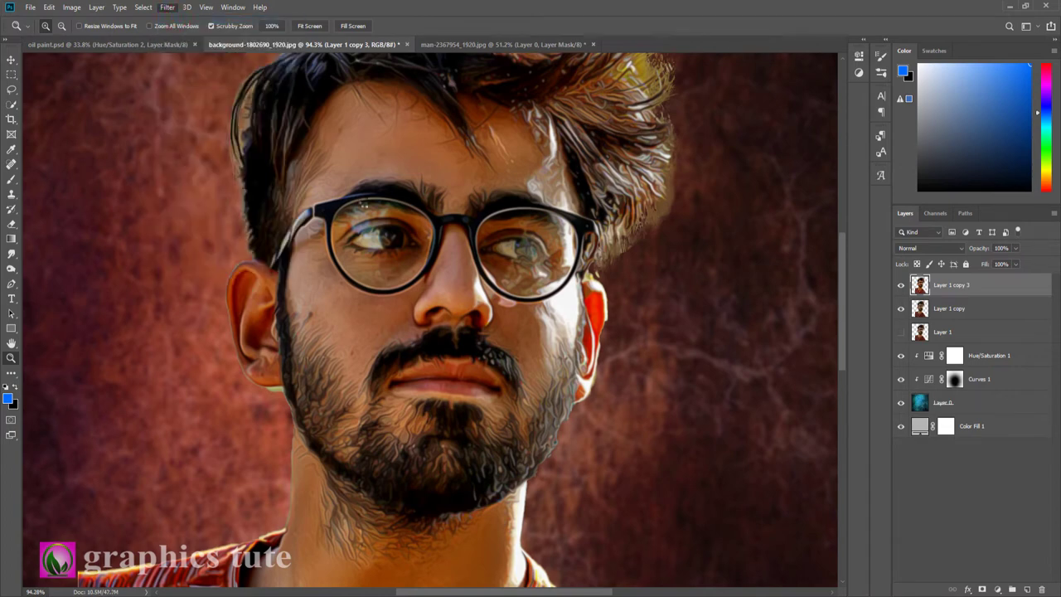
# Zoom in and back out to inspect the deepened brush-stroke texture
pyautogui.scroll(-2, 383, 273)
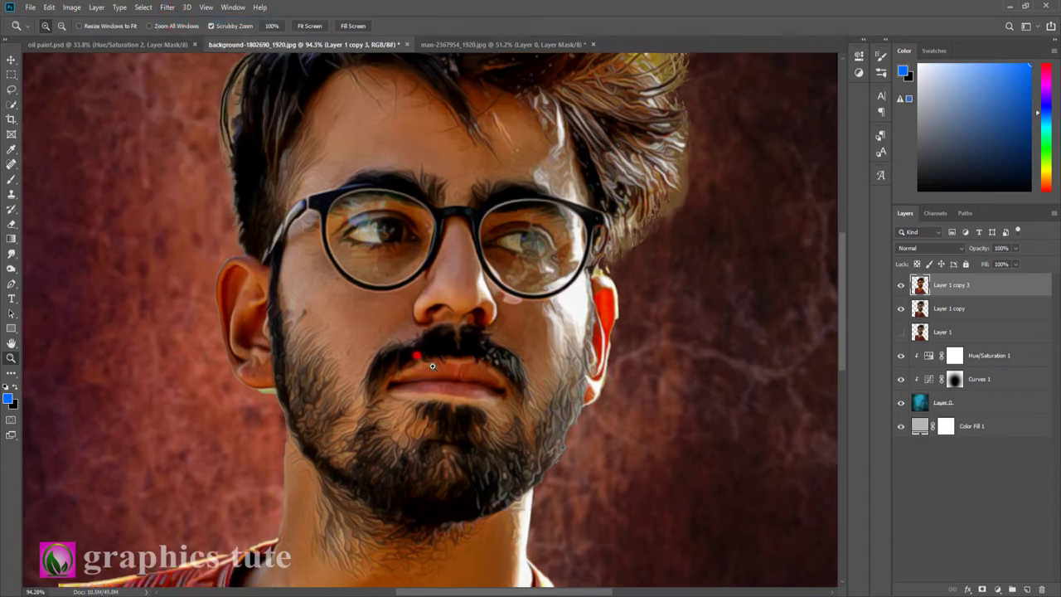
pyautogui.scroll(-2, 398, 315)
pyautogui.scroll(-2, 408, 347)
pyautogui.scroll(-1, 407, 347)
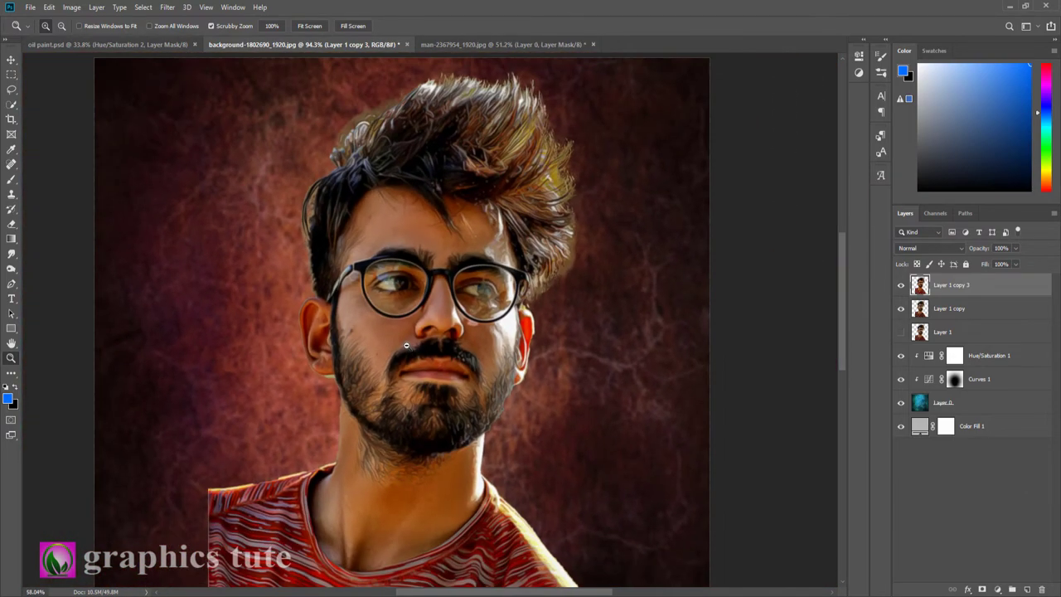
pyautogui.scroll(3, 407, 347)
pyautogui.moveTo(510, 334)
pyautogui.mouseDown()
pyautogui.moveTo(480, 319)
pyautogui.moveTo(516, 357)
pyautogui.mouseUp()
# Zoom around the painted portrait and back out to see it whole
pyautogui.scroll(-3, 481, 319)
pyautogui.scroll(-2, 516, 357)
pyautogui.scroll(2, 515, 356)
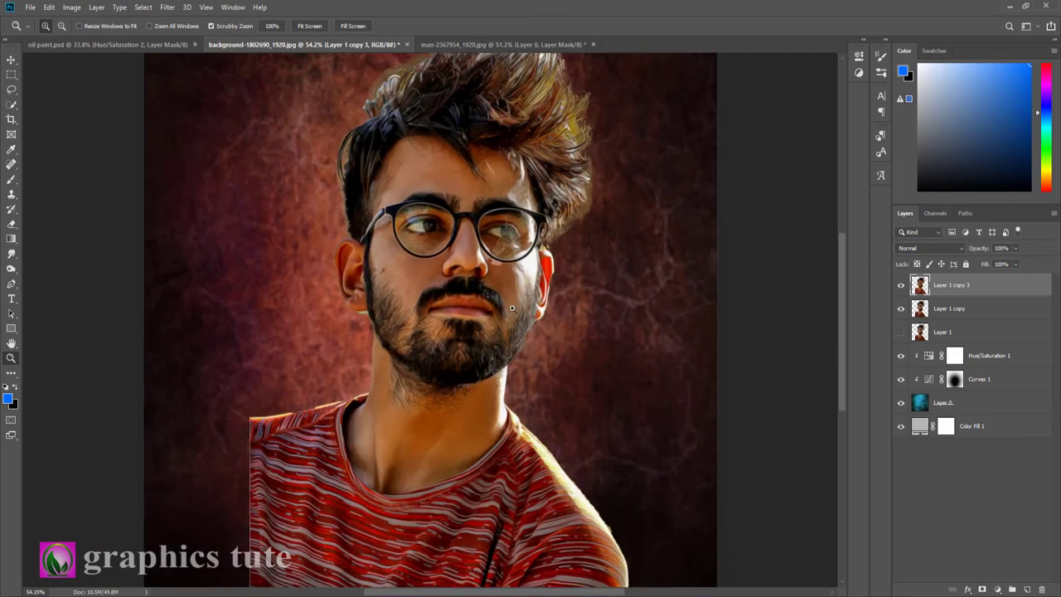
pyautogui.scroll(1, 509, 187)
pyautogui.scroll(-1, 508, 186)
pyautogui.scroll(-1, 514, 195)
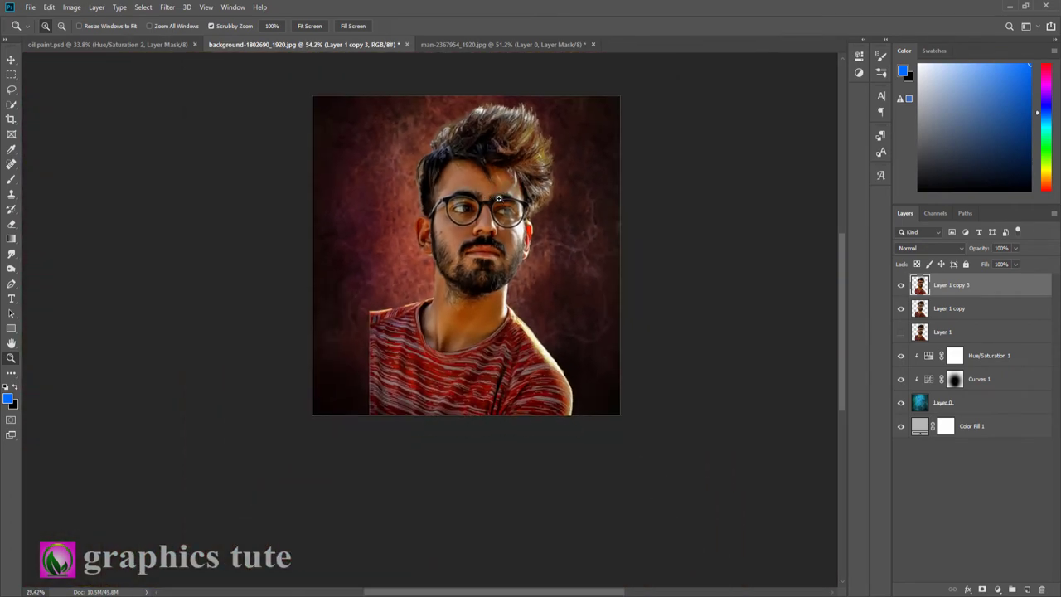
pyautogui.scroll(2, 526, 205)
pyautogui.scroll(-2, 548, 378)
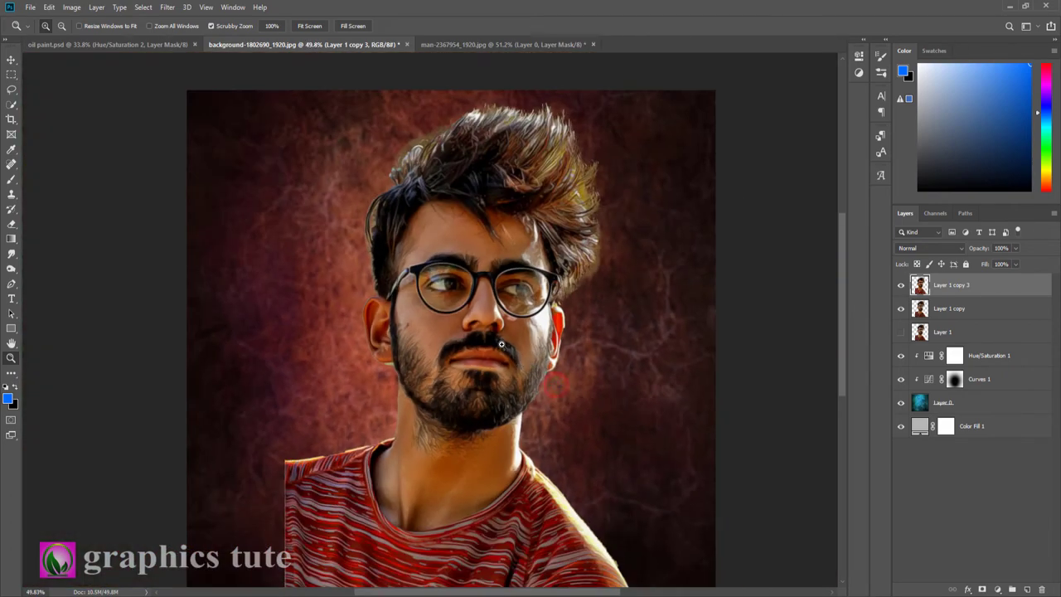
pyautogui.moveTo(505, 340); pyautogui.dragTo(480, 323)
# Zoom in close on the nose, target Layer 1 copy 3, and bring up the Noise filters
pyautogui.scroll(1, 480, 323)
pyautogui.scroll(-1, 481, 324)
pyautogui.scroll(1, 489, 326)
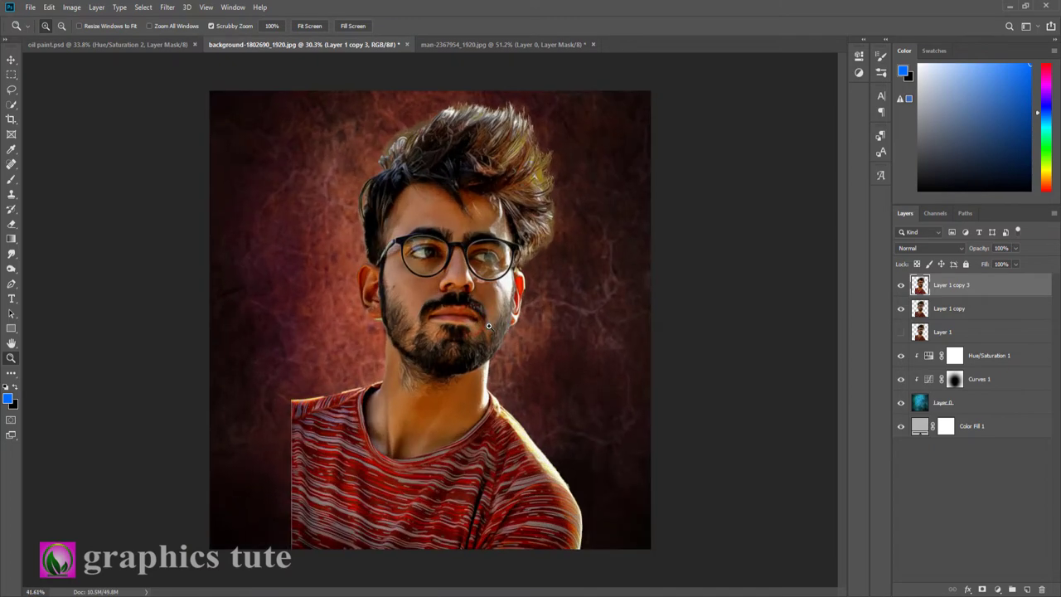
pyautogui.moveTo(455, 286); pyautogui.dragTo(554, 306)
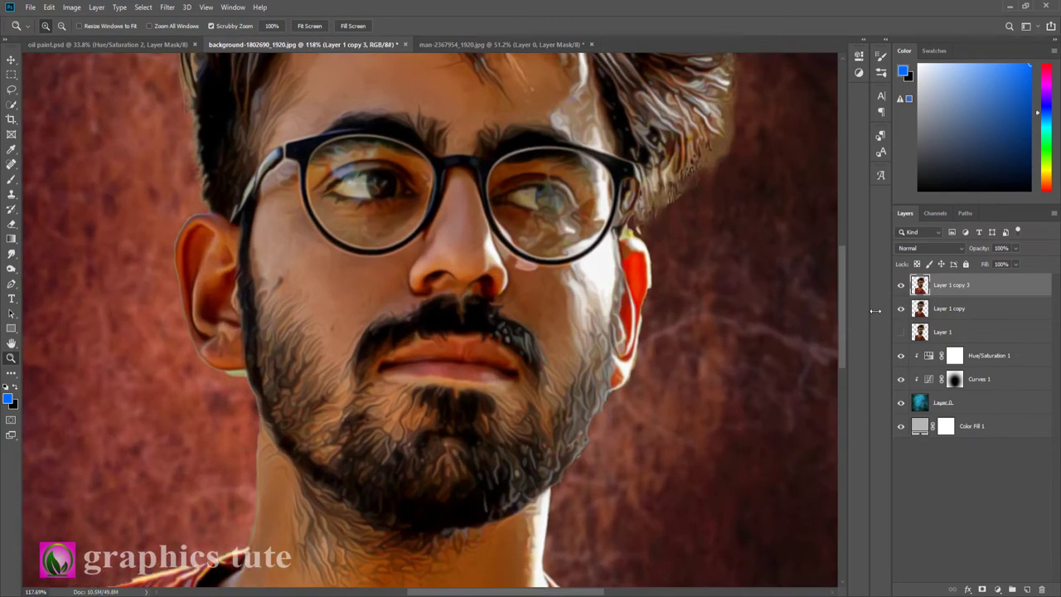
pyautogui.click(989, 290)
pyautogui.click(168, 8)
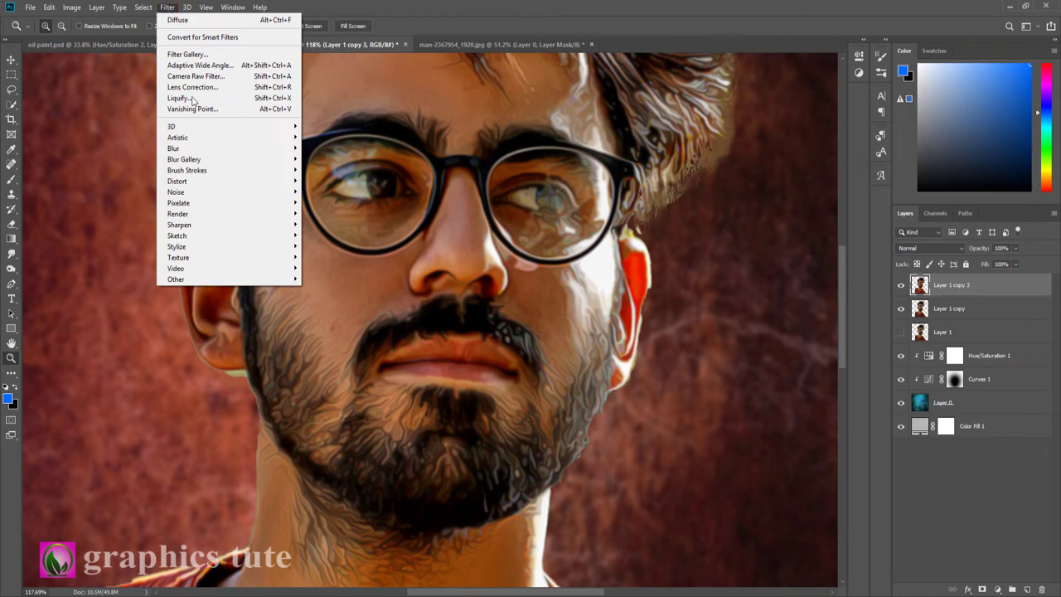
pyautogui.moveTo(176, 192)
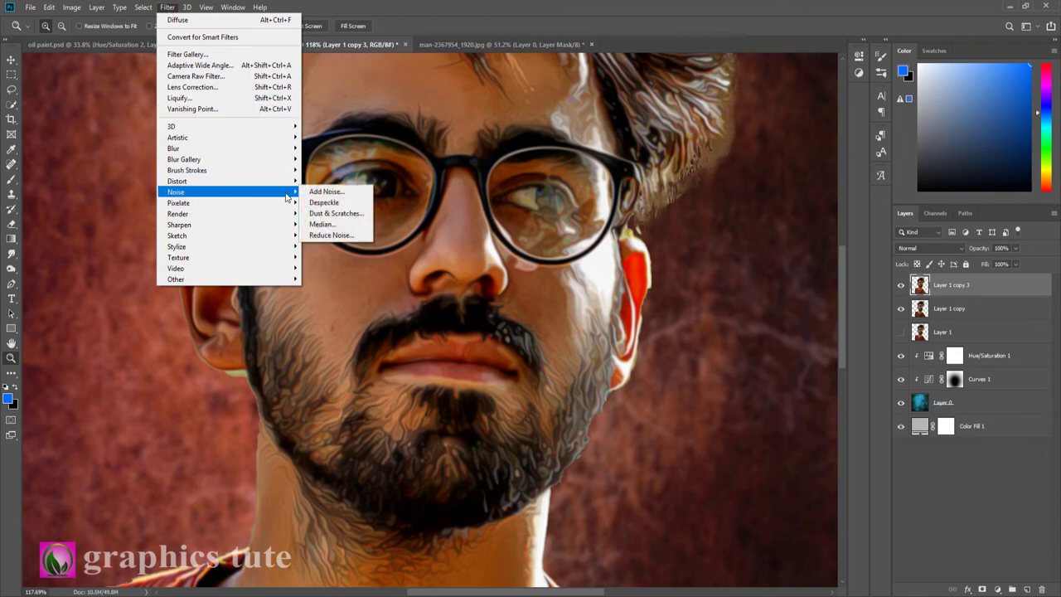
# Apply Reduce Noise to Layer 1 copy 3 with Strength 10 and Preserve Details 0
pyautogui.click(331, 235)
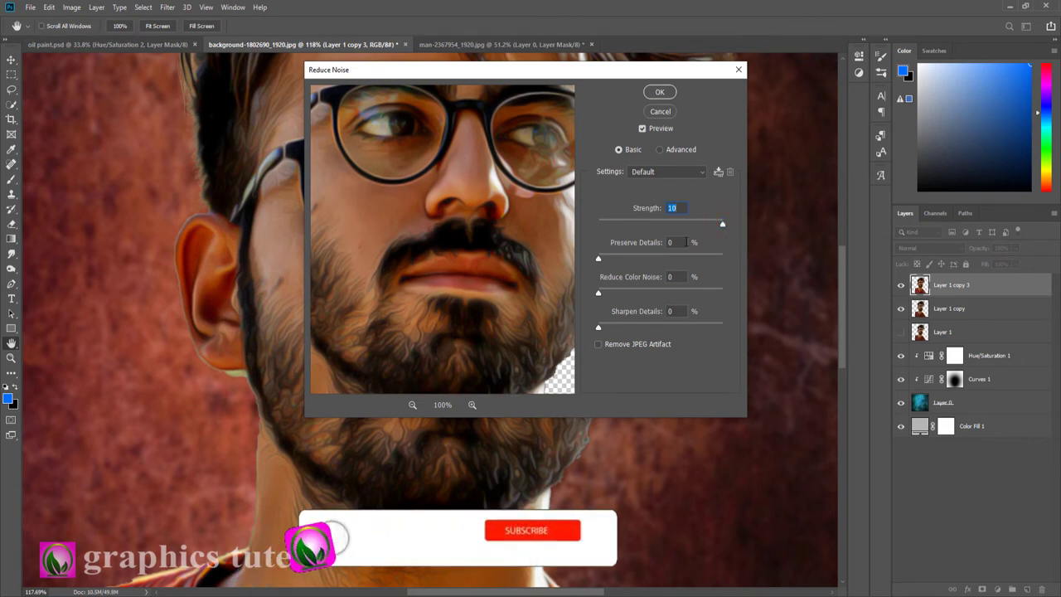
pyautogui.click(660, 92)
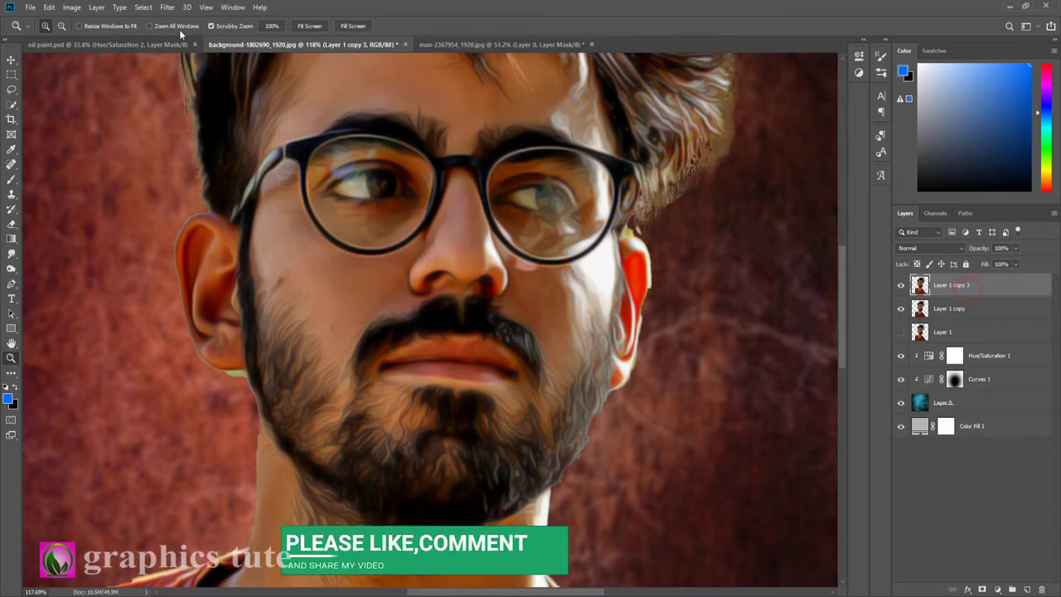
pyautogui.click(170, 7)
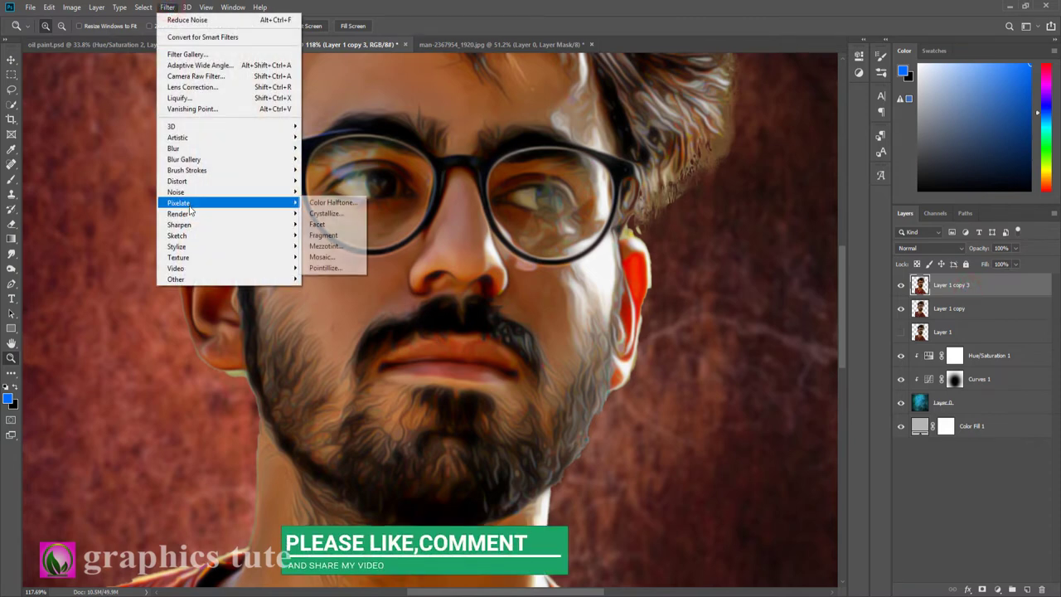
# Apply Unsharp Mask (amount 93, radius 2.1 px) to the painted layer and toggle it to compare
pyautogui.moveTo(179, 224)
pyautogui.click(332, 279)
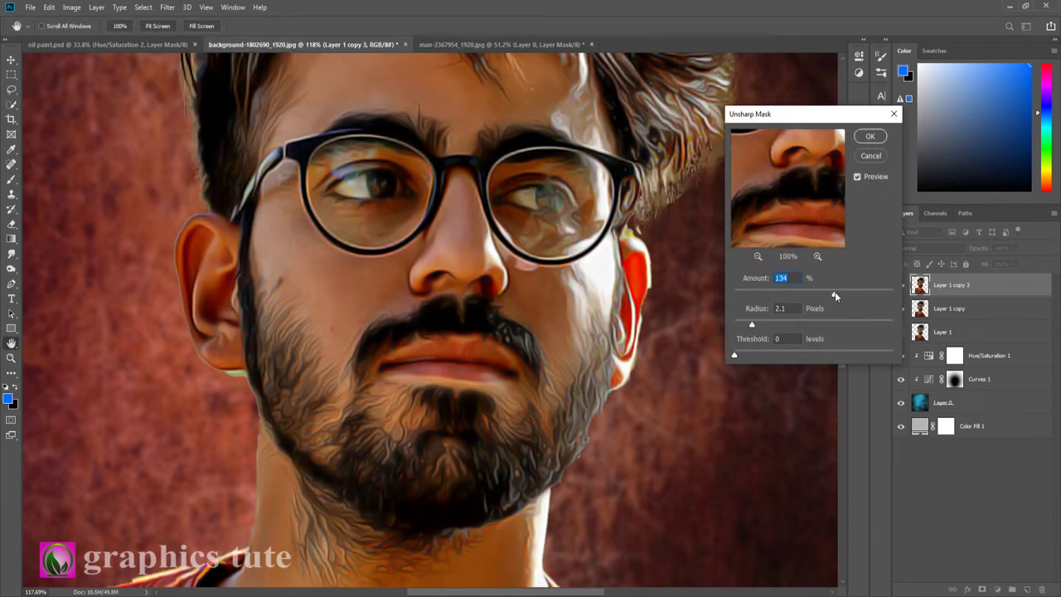
pyautogui.moveTo(835, 294); pyautogui.dragTo(811, 296)
pyautogui.click(870, 137)
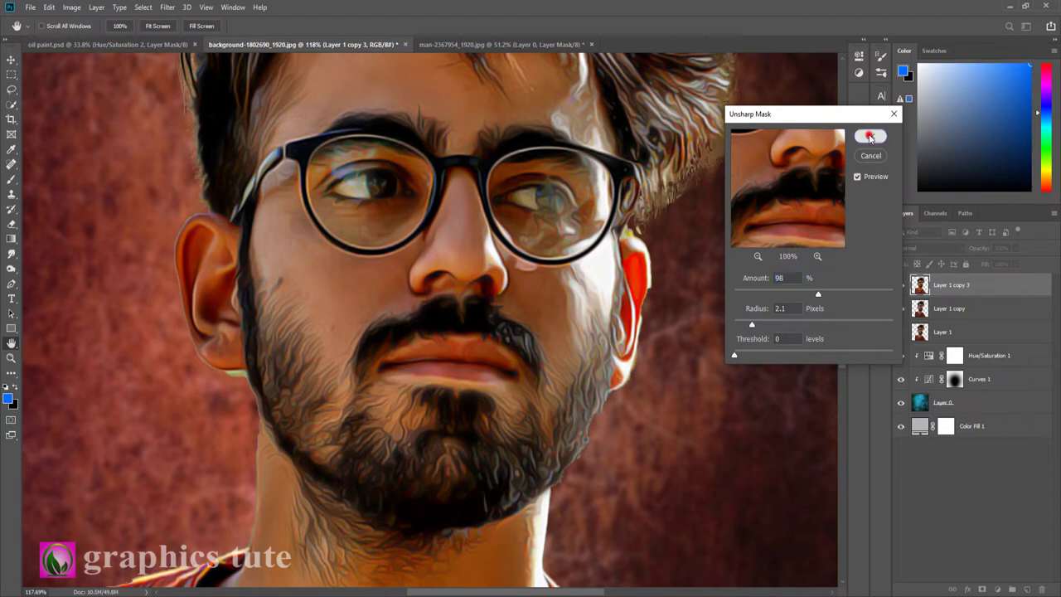
pyautogui.click(901, 285)
pyautogui.click(902, 285)
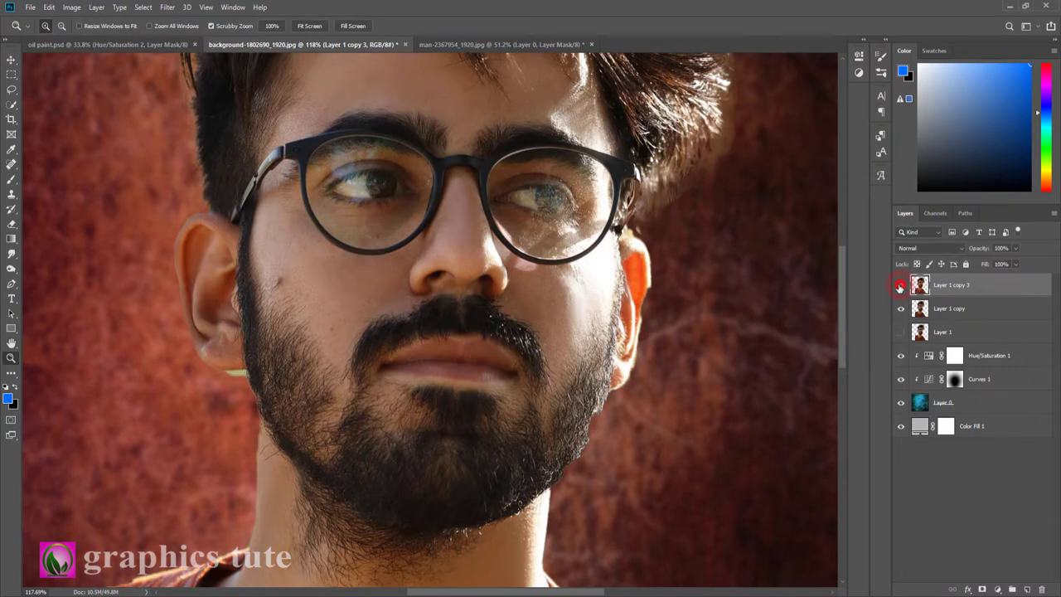
pyautogui.click(901, 285)
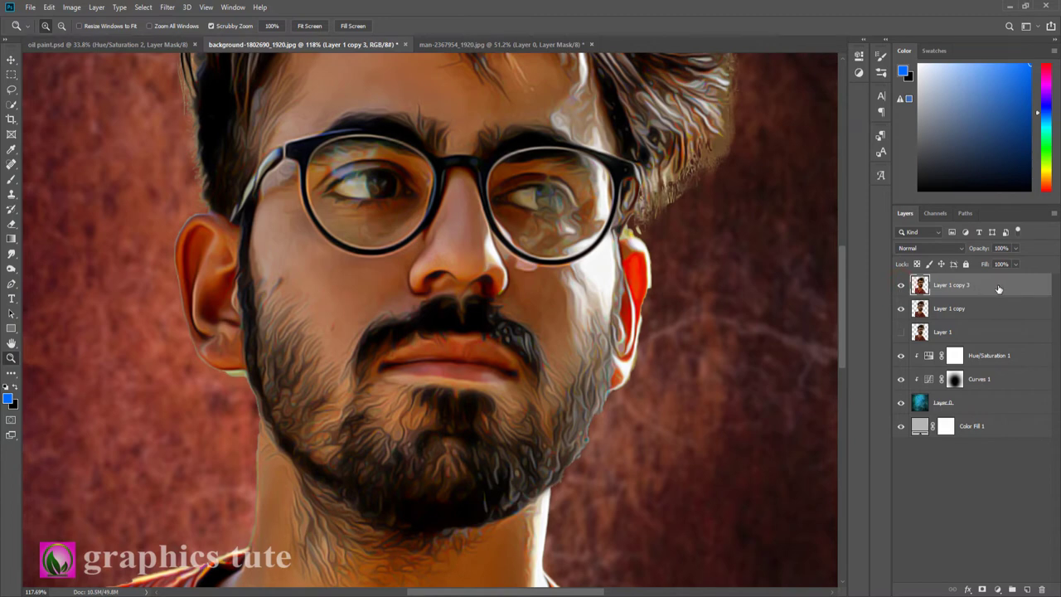
# Duplicate the painted layer and apply a 2.1-pixel High Pass filter to the copy
pyautogui.hotkey('ctrl', 'j')
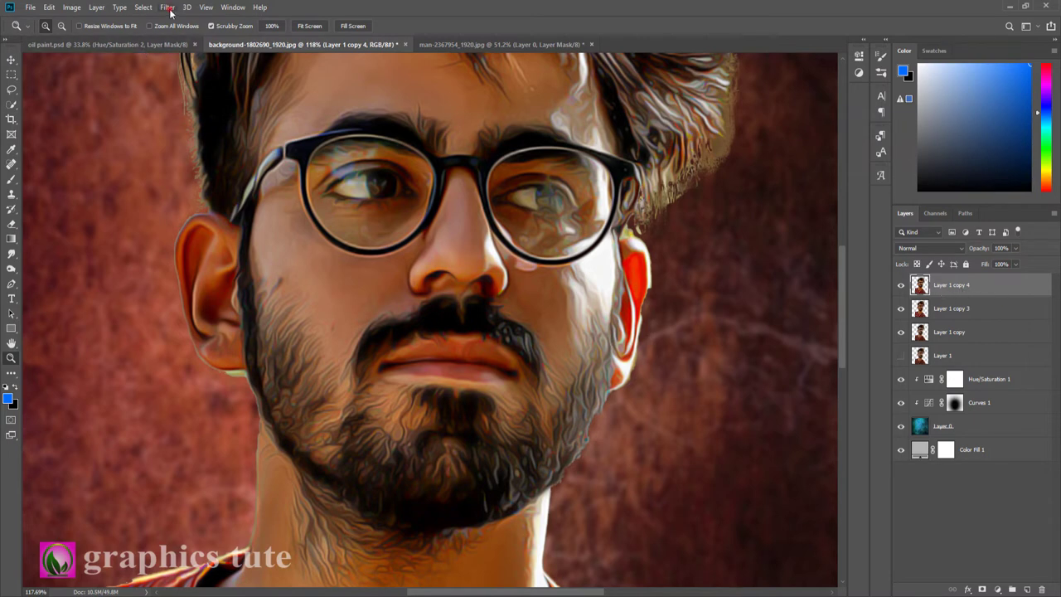
pyautogui.click(169, 8)
pyautogui.moveTo(216, 279)
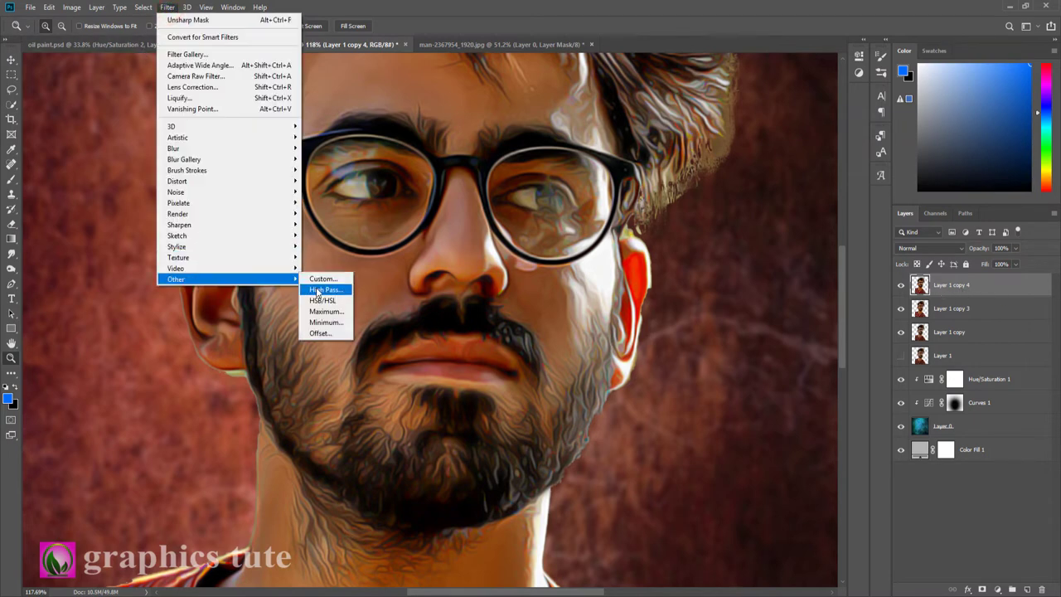
pyautogui.click(323, 289)
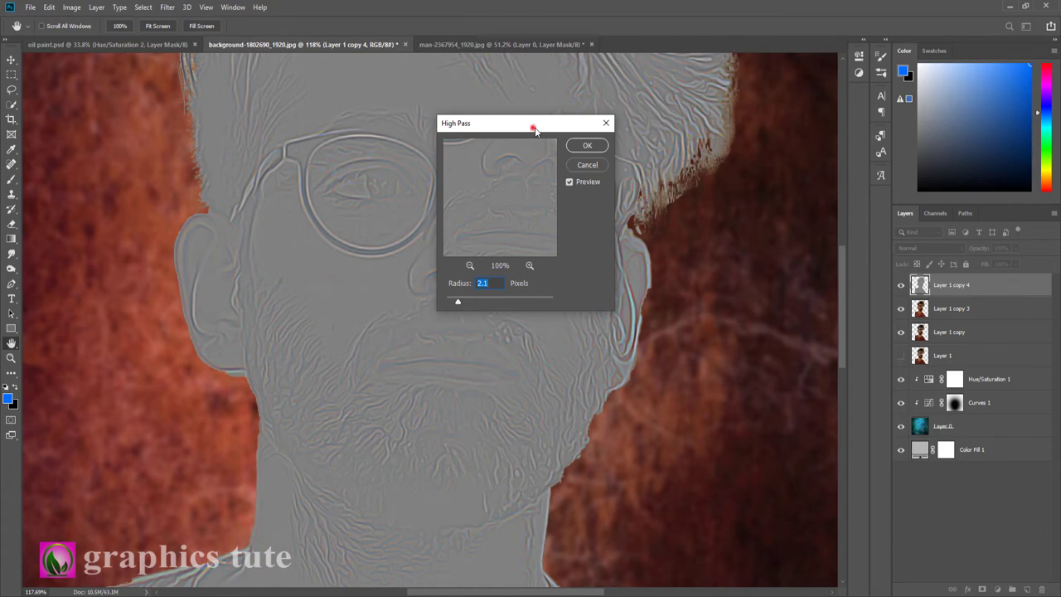
pyautogui.moveTo(535, 129); pyautogui.dragTo(741, 126)
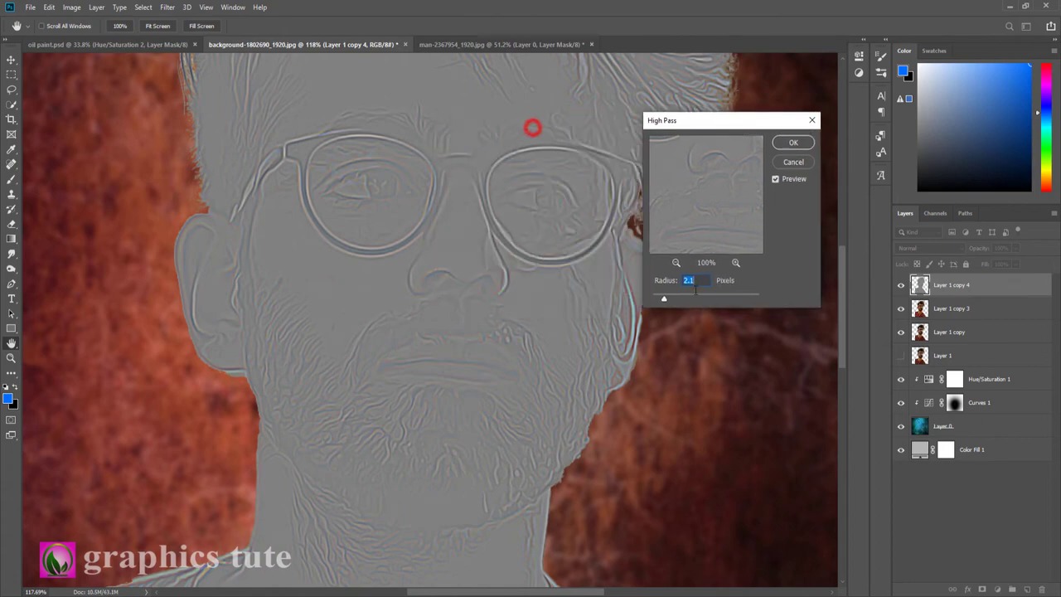
pyautogui.click(791, 142)
# Blend the High Pass copy in Overlay and merge it into Layer 1 copy 3
pyautogui.click(926, 249)
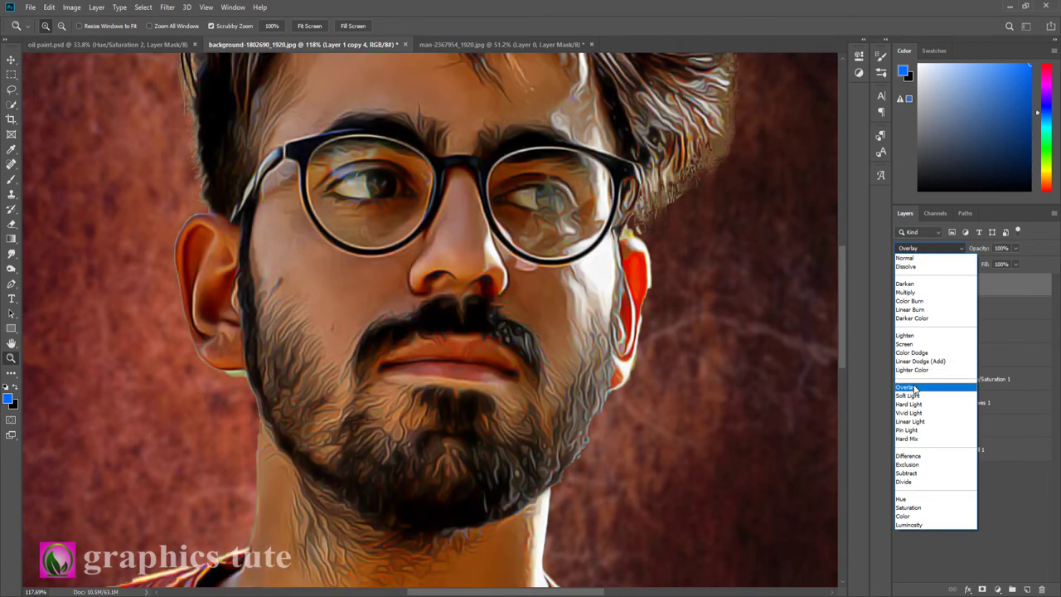
pyautogui.click(915, 388)
pyautogui.click(902, 286)
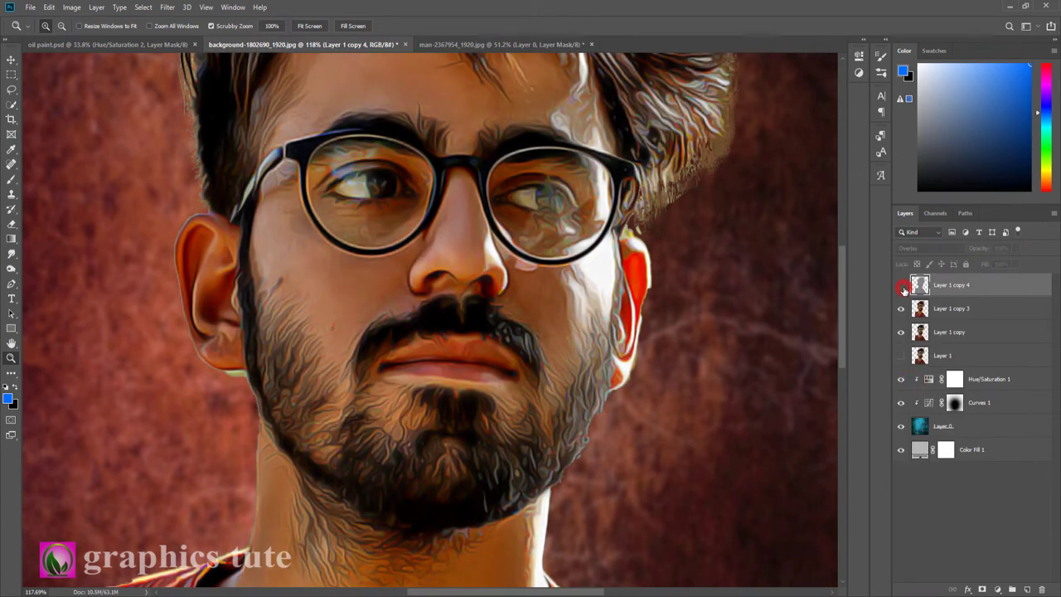
pyautogui.click(902, 286)
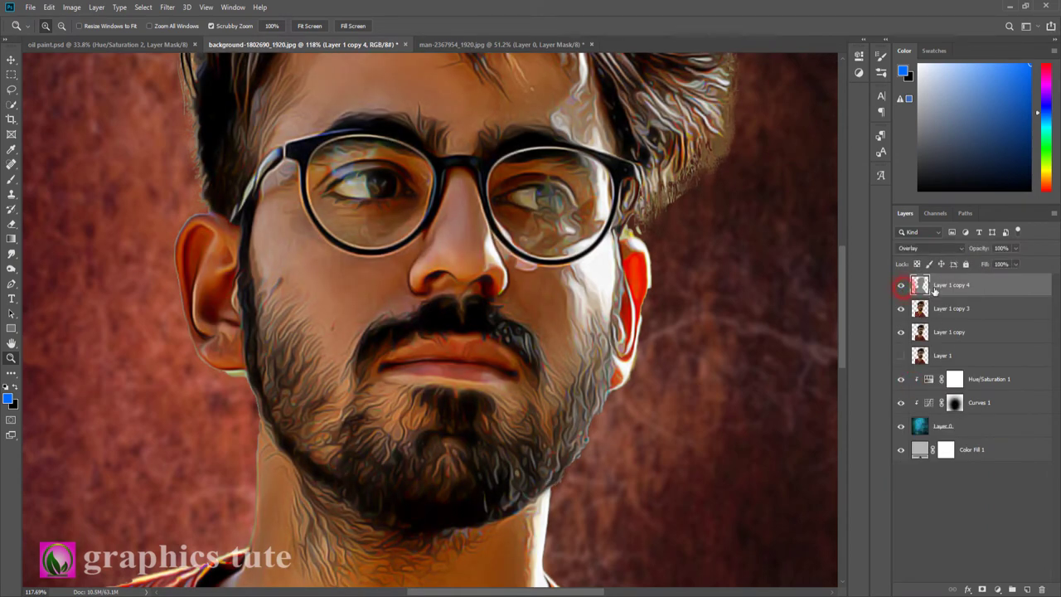
pyautogui.keyDown('shift'); pyautogui.click(945, 309); pyautogui.keyUp('shift')
pyautogui.hotkey('ctrl', 'e')
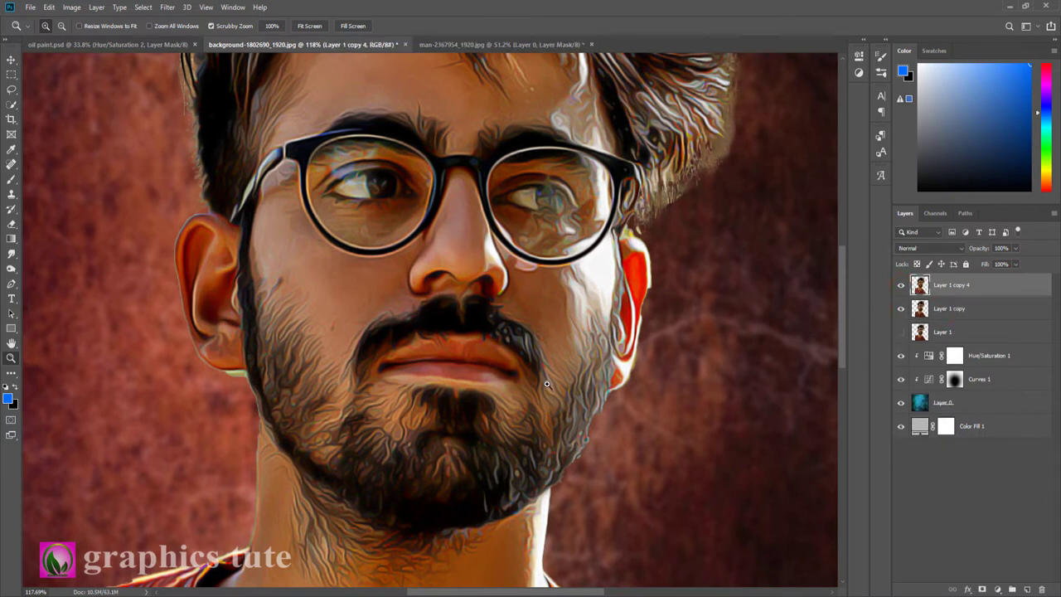
# Duplicate the merged painted layer and apply Auto Tone to the copy
pyautogui.moveTo(578, 375)
pyautogui.mouseDown()
pyautogui.moveTo(567, 360)
pyautogui.moveTo(796, 351)
pyautogui.mouseUp()
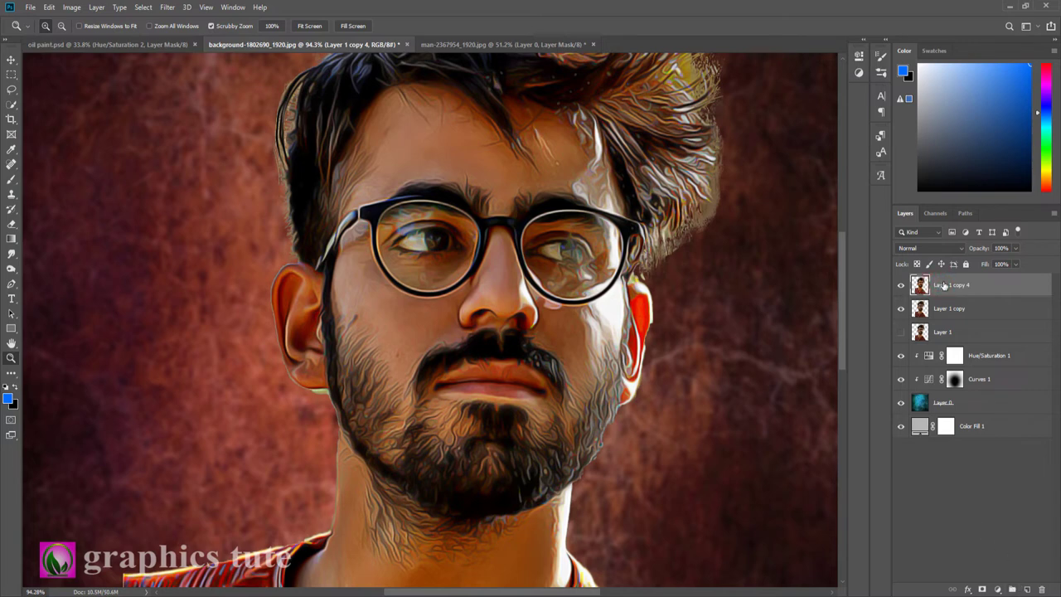
pyautogui.click(948, 286)
pyautogui.hotkey('ctrl', 'j')
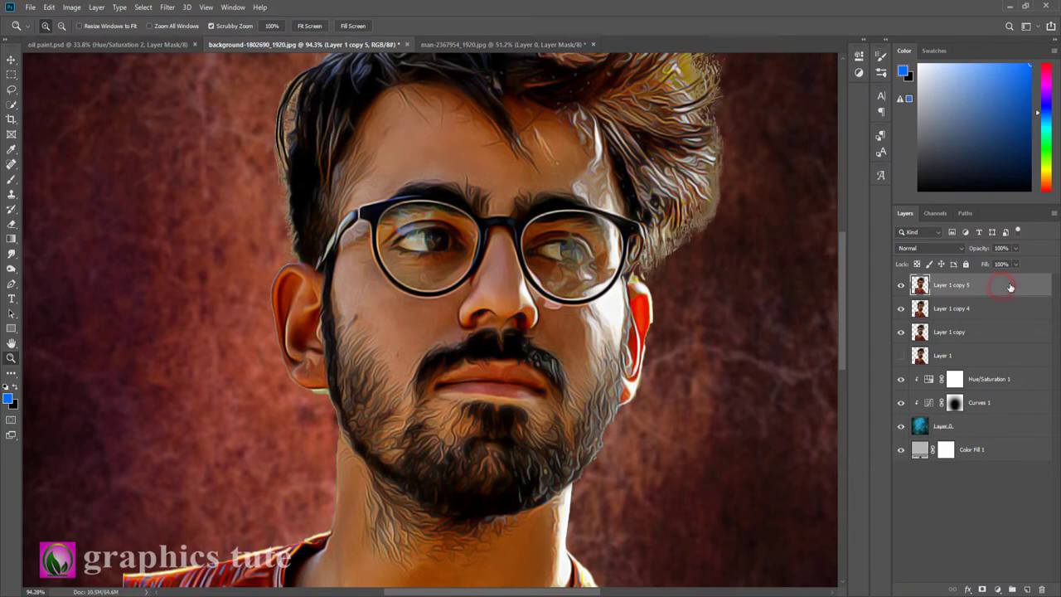
pyautogui.click(71, 7)
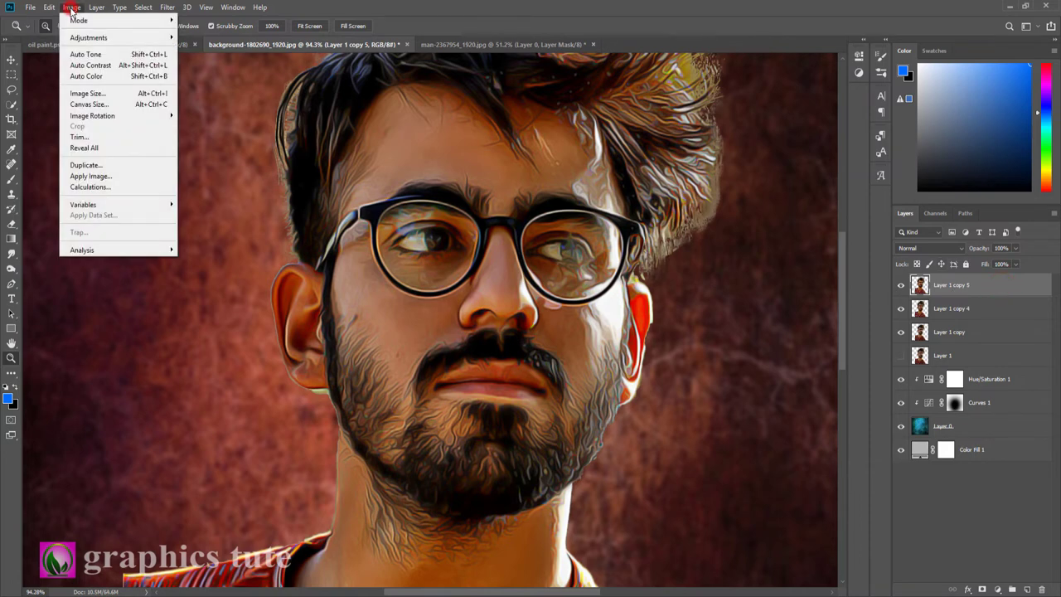
pyautogui.click(85, 54)
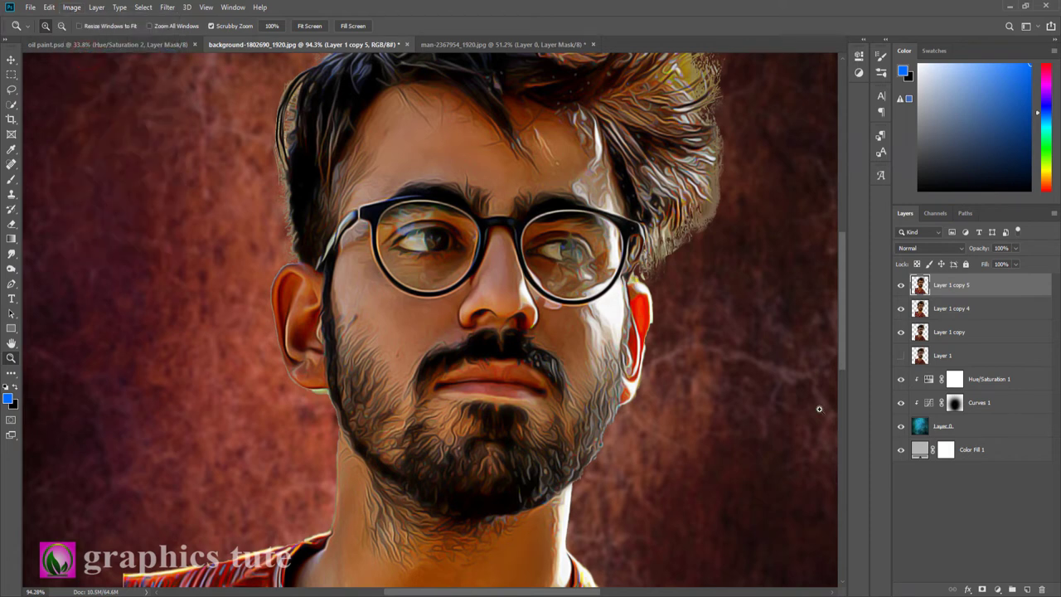
# Compare the auto-toned copy on and off, then add an empty Layer 2 on top
pyautogui.click(902, 284)
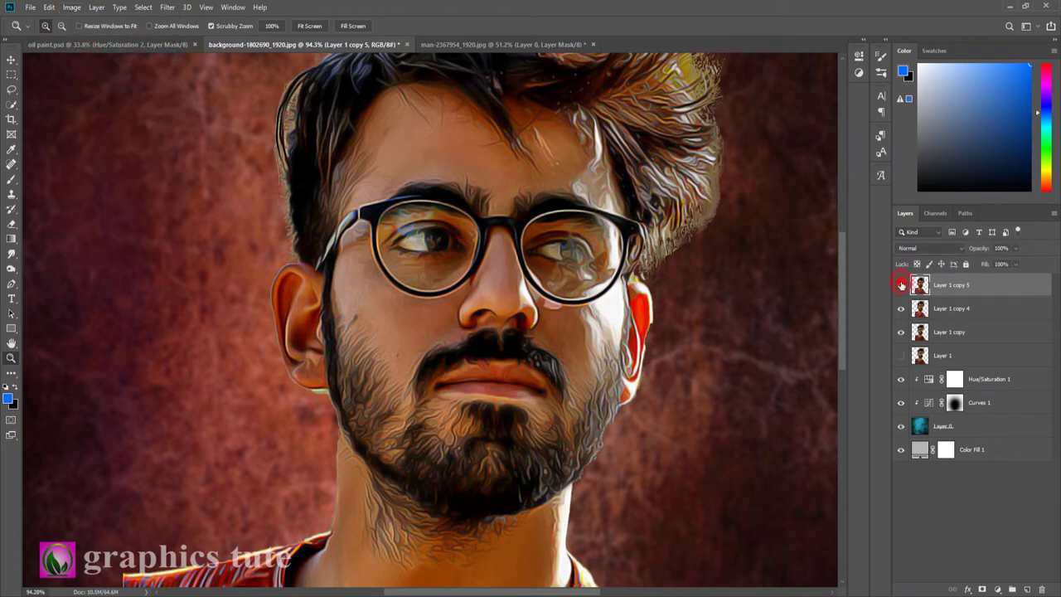
pyautogui.click(902, 284)
pyautogui.click(902, 284)
pyautogui.keyDown('alt'); pyautogui.click(460, 378); pyautogui.keyUp('alt')
pyautogui.click(901, 286)
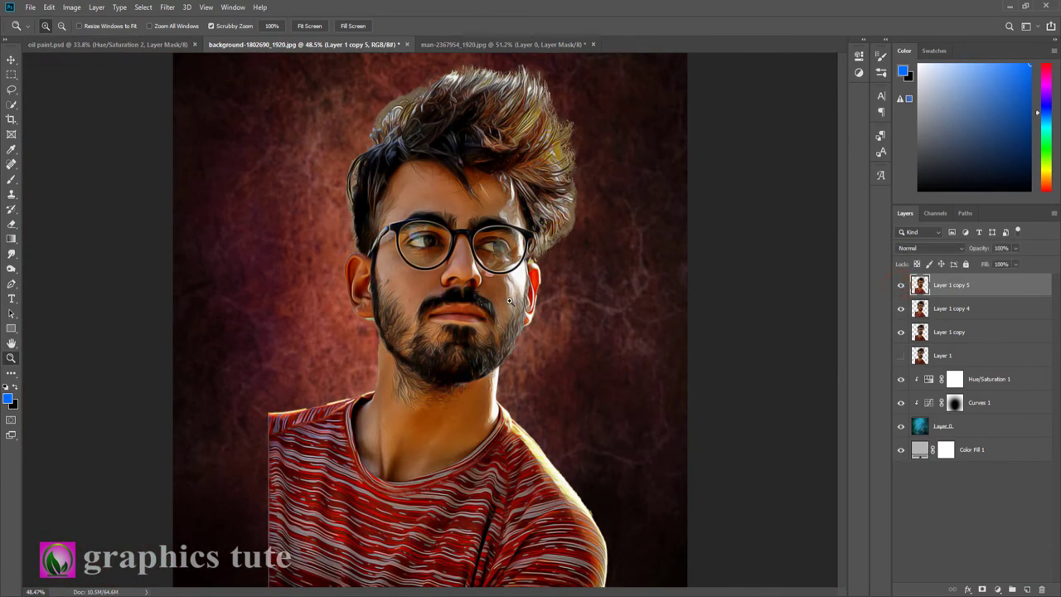
pyautogui.moveTo(510, 301)
pyautogui.mouseDown()
pyautogui.moveTo(506, 283)
pyautogui.moveTo(514, 288)
pyautogui.mouseUp()
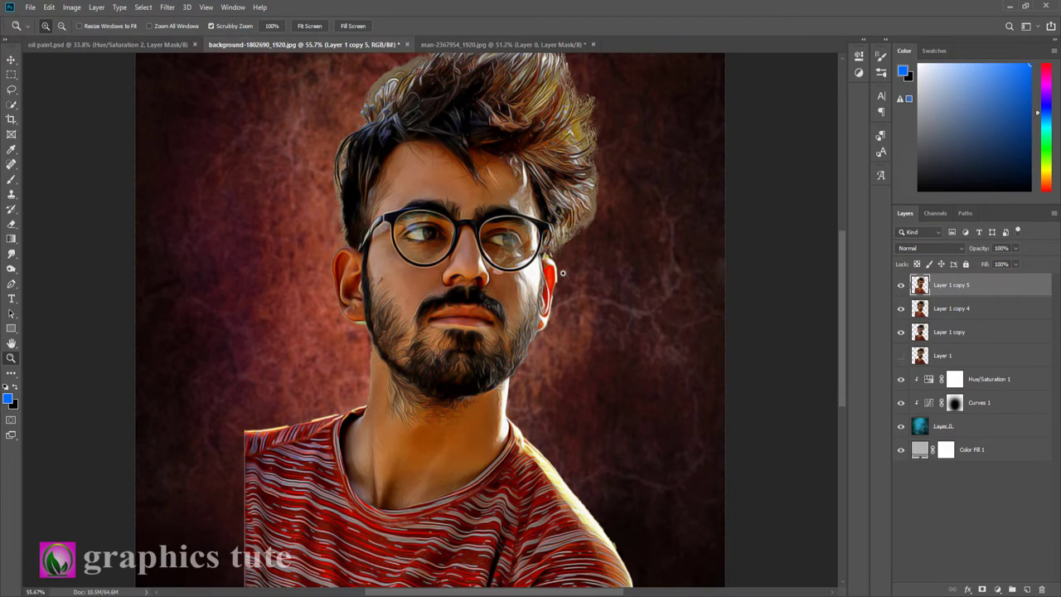
pyautogui.moveTo(470, 277); pyautogui.dragTo(481, 277)
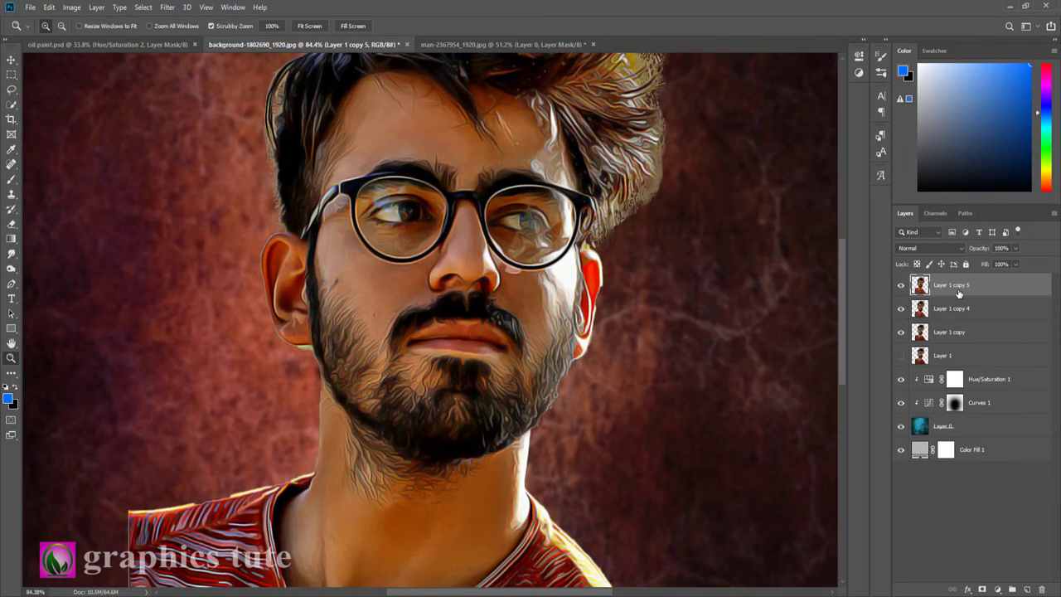
pyautogui.click(1026, 589)
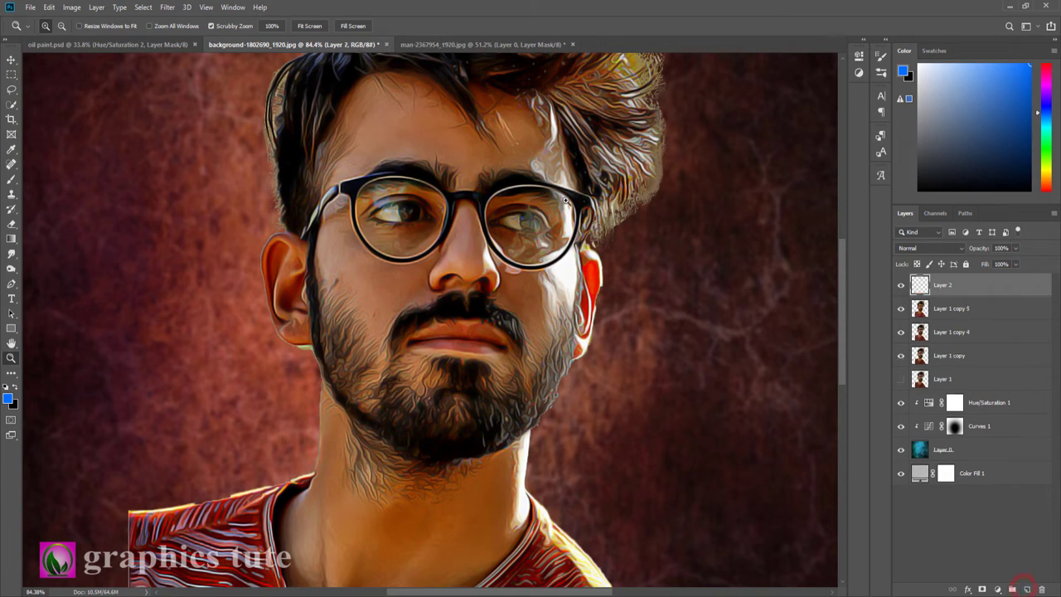
# Fill Layer 2 with 50% gray
pyautogui.click(52, 8)
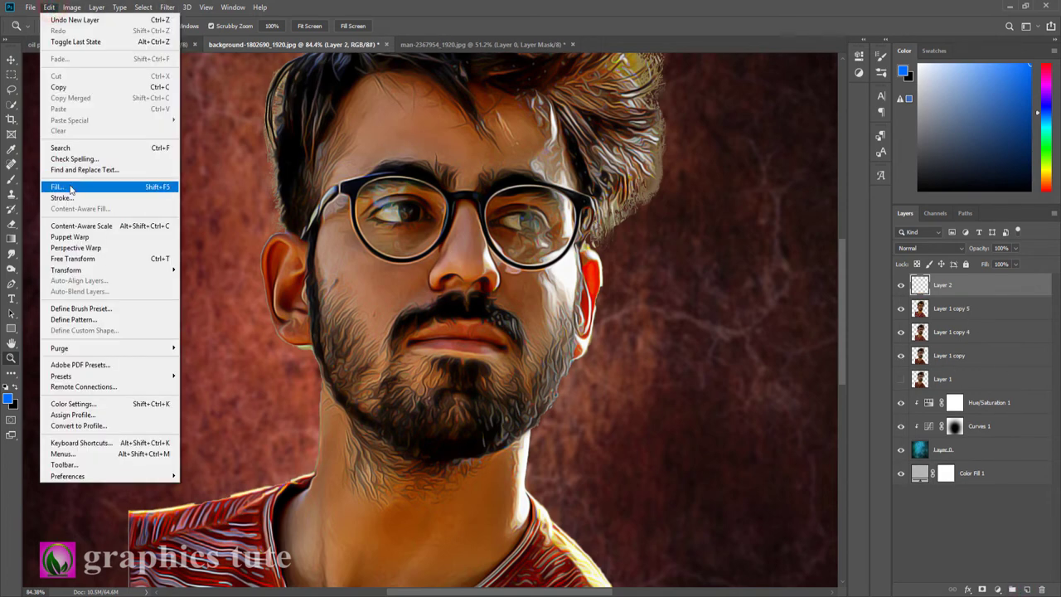
pyautogui.click(69, 186)
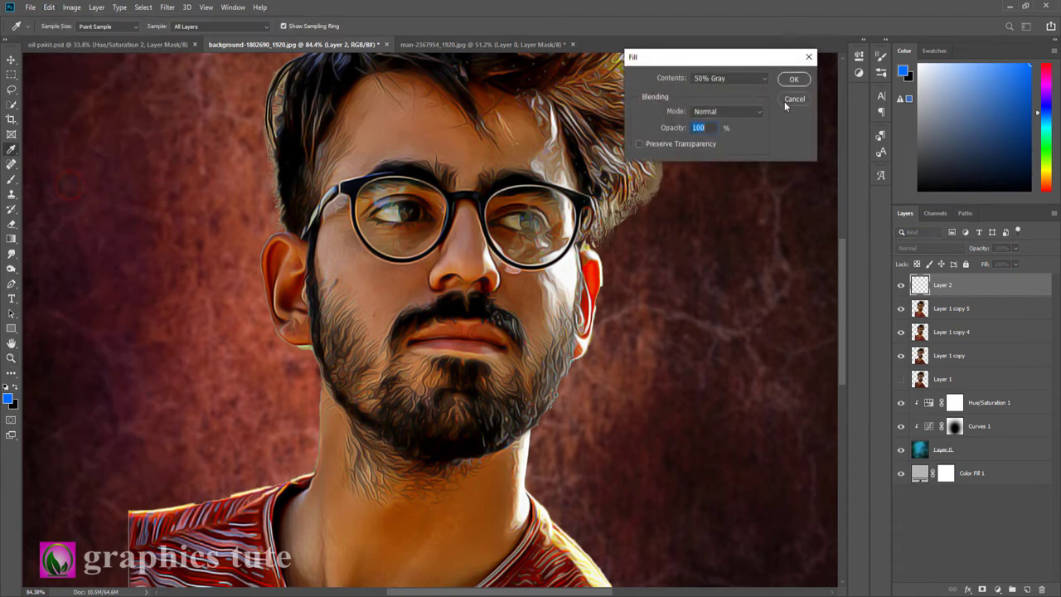
pyautogui.click(793, 80)
# Set Layer 2's blend mode to Linear Light and zoom in on the face
pyautogui.press('z')
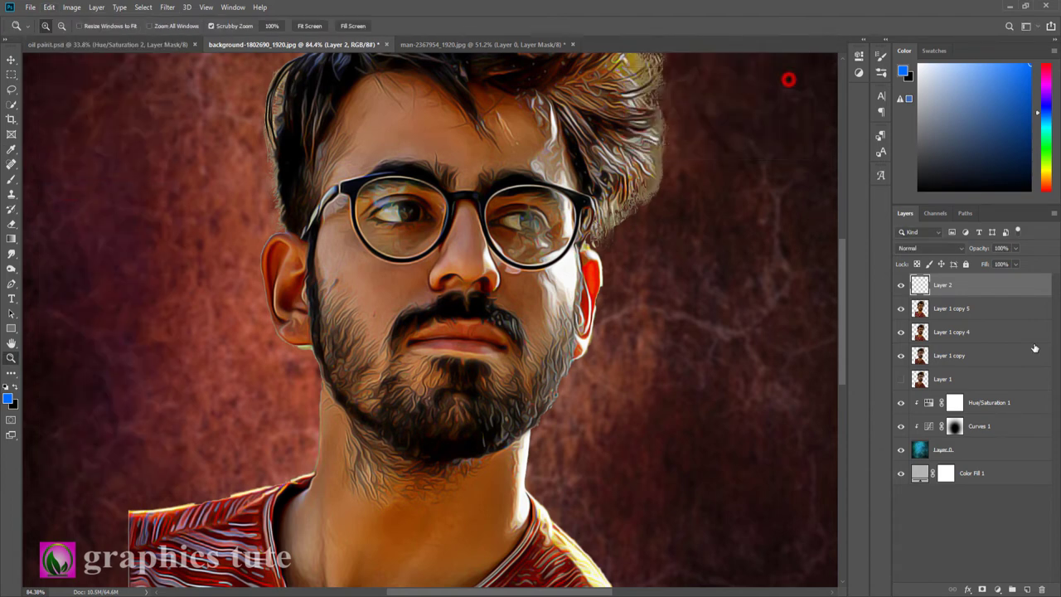
pyautogui.click(939, 248)
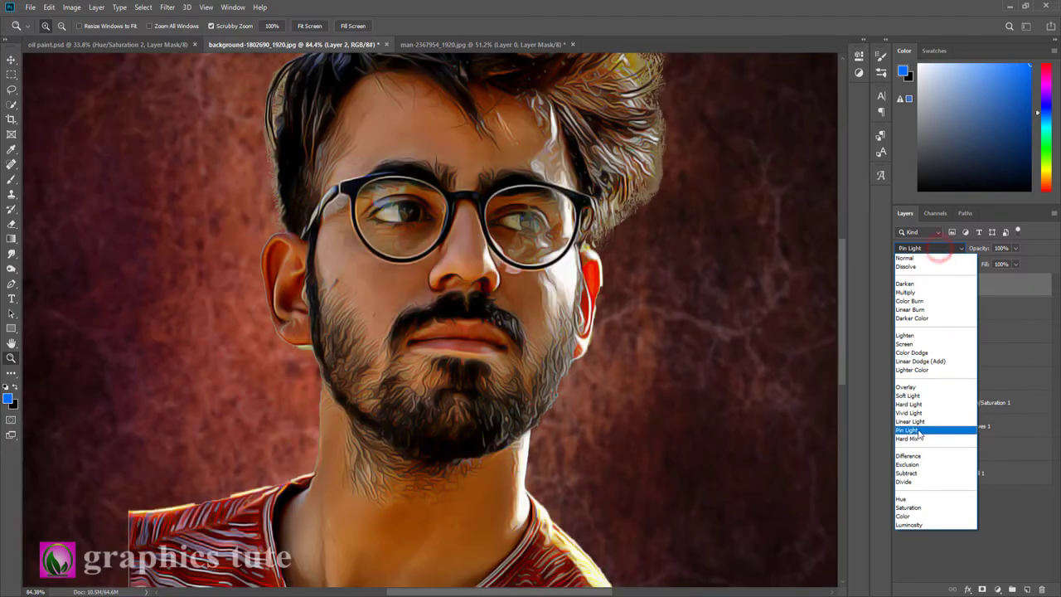
pyautogui.click(916, 423)
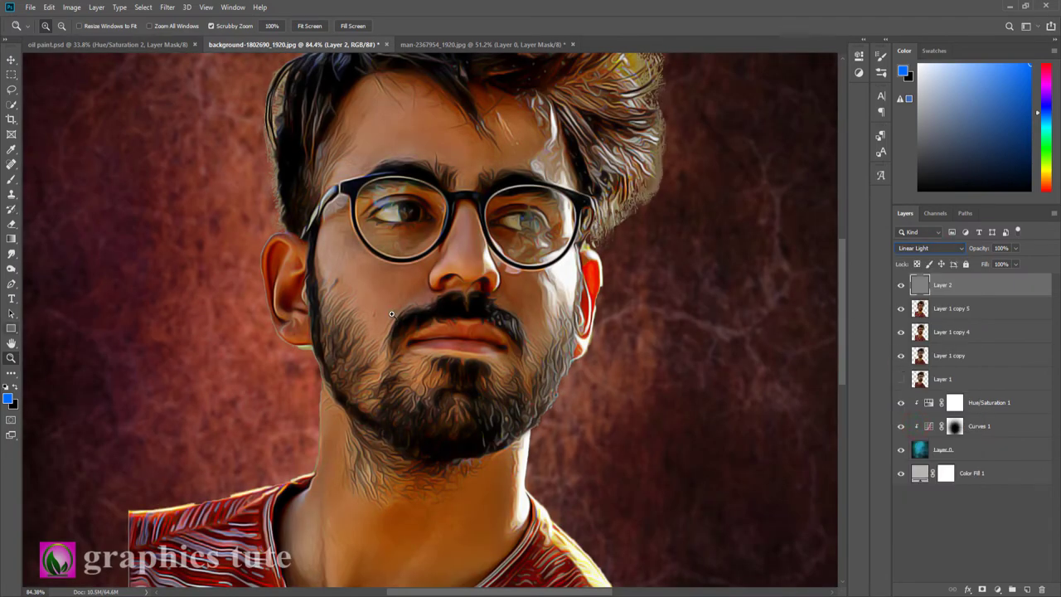
pyautogui.click(488, 267)
pyautogui.moveTo(451, 183); pyautogui.dragTo(422, 260)
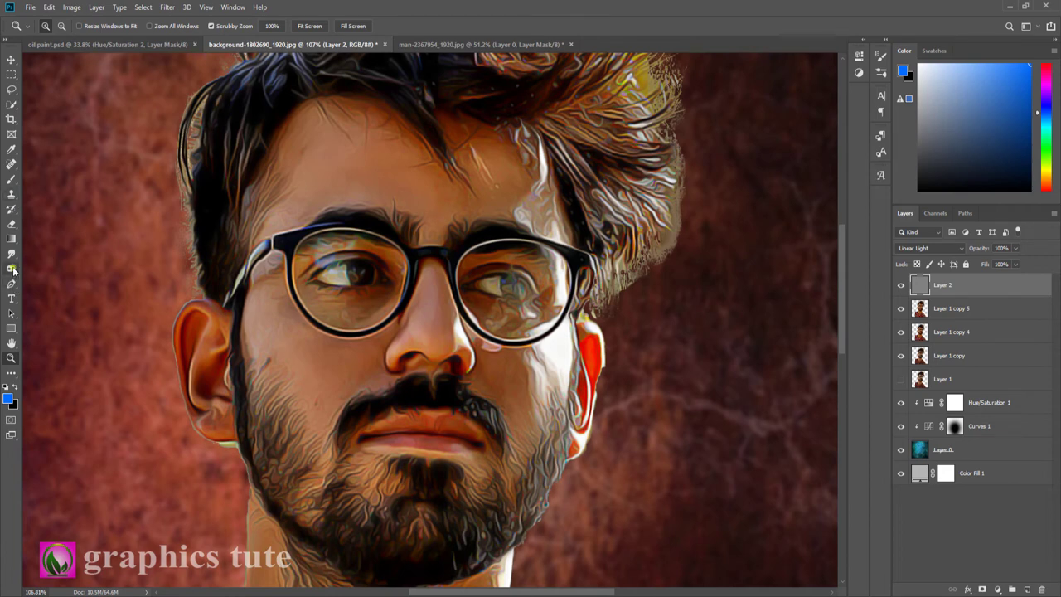
# Shade the forehead and both irises on Layer 2 with a small dodge/burn brush
pyautogui.rightClick(11, 268)
pyautogui.click(53, 269)
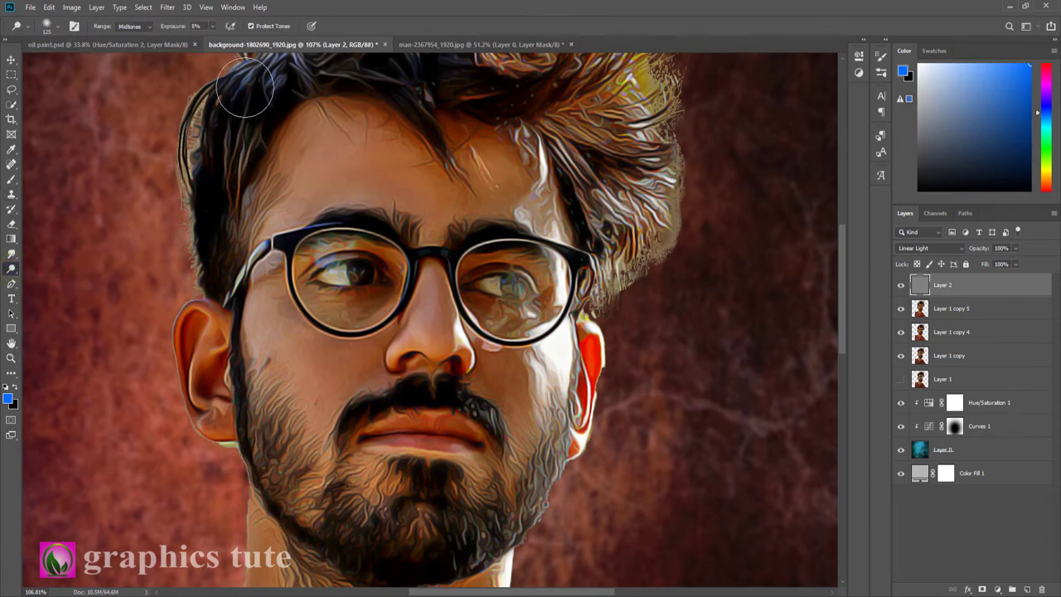
pyautogui.press('[')
pyautogui.press('[')
pyautogui.moveTo(379, 161); pyautogui.dragTo(375, 162)
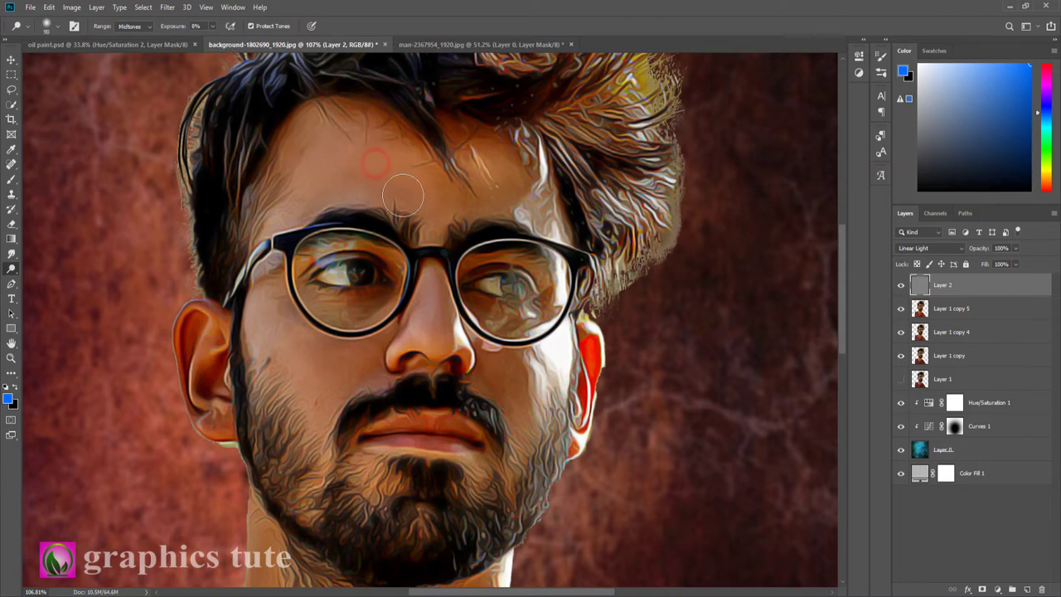
pyautogui.moveTo(165, 28); pyautogui.dragTo(166, 28)
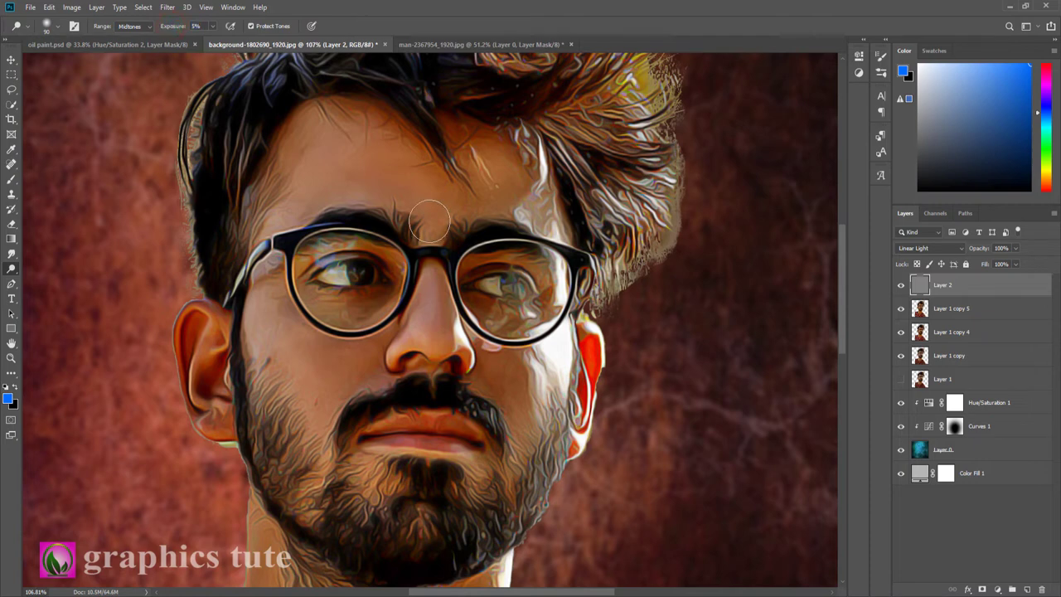
pyautogui.moveTo(377, 164); pyautogui.dragTo(478, 177)
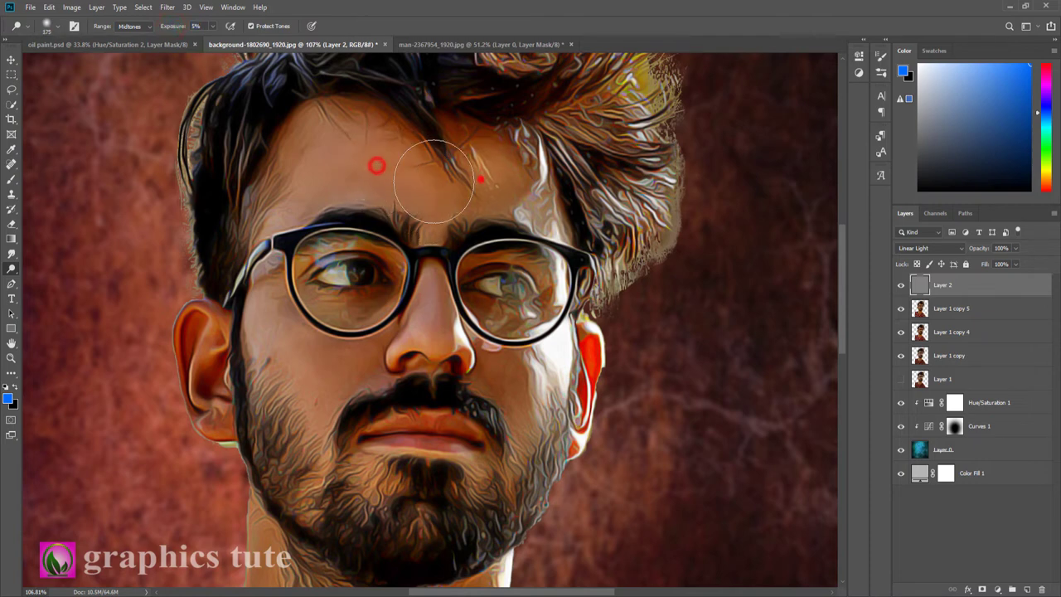
pyautogui.press('[')
pyautogui.press('[')
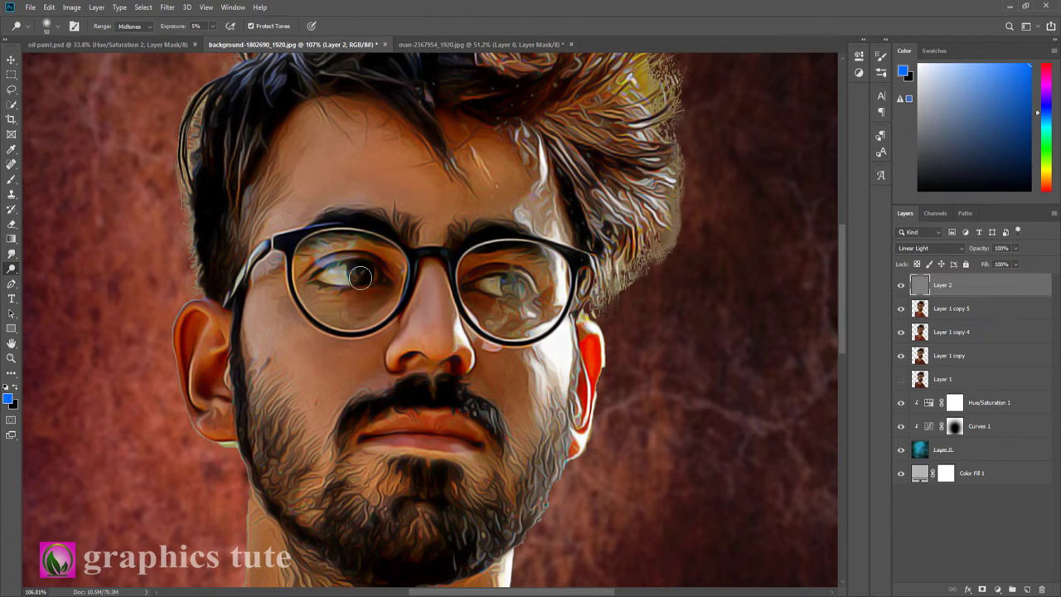
pyautogui.moveTo(357, 282); pyautogui.dragTo(336, 277)
pyautogui.moveTo(513, 288); pyautogui.dragTo(508, 290)
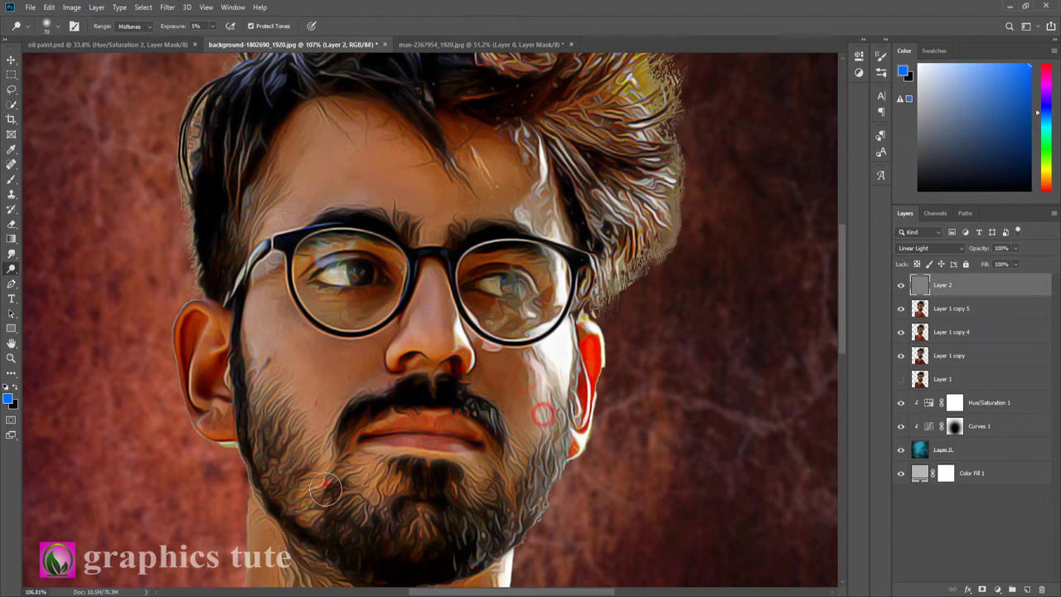
# Darken the hair, switching to a larger Burn brush at 9% exposure
pyautogui.scroll(5, 374, 198)
pyautogui.moveTo(490, 170); pyautogui.dragTo(469, 193)
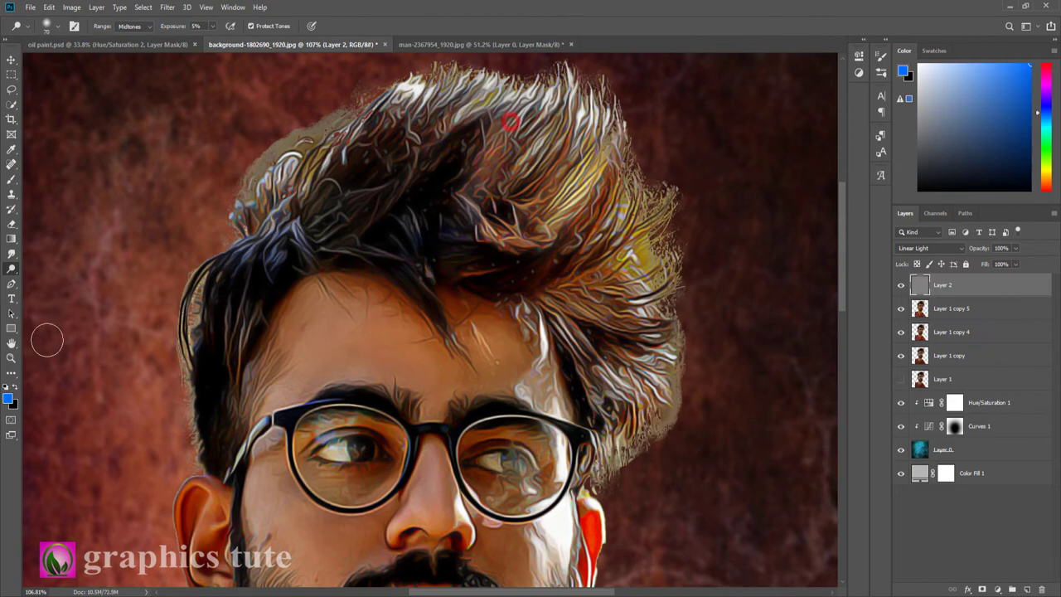
pyautogui.click(11, 358)
pyautogui.click(453, 379)
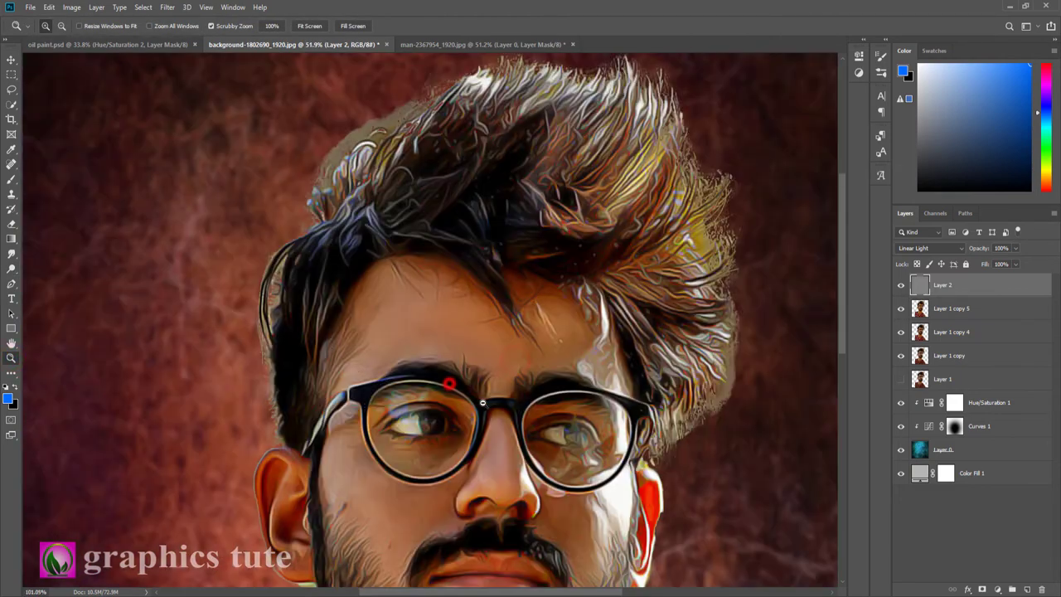
pyautogui.rightClick(16, 269)
pyautogui.click(58, 280)
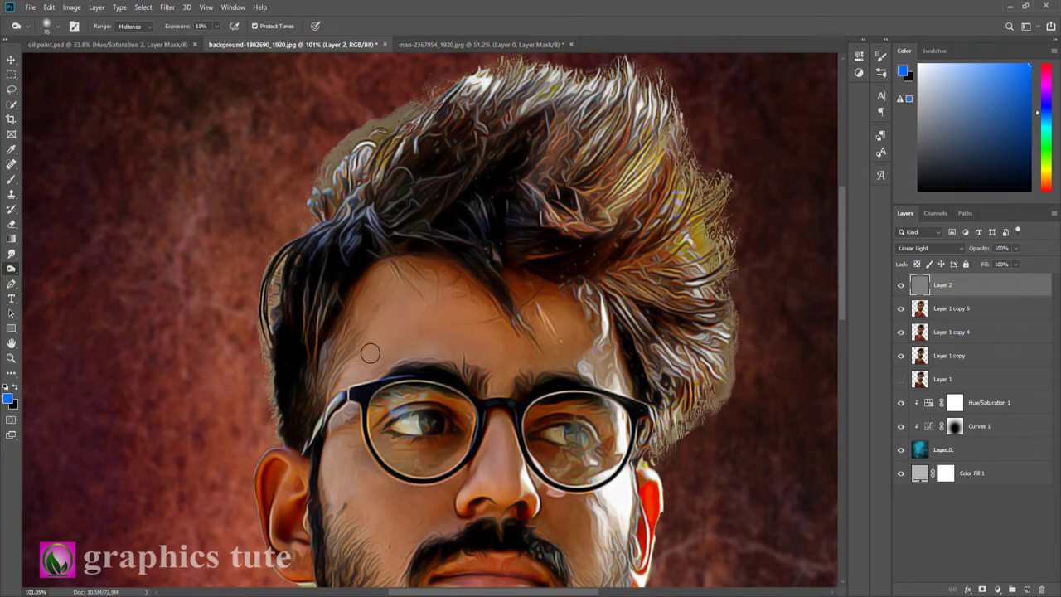
pyautogui.press(']')
pyautogui.press(']')
pyautogui.moveTo(164, 33); pyautogui.dragTo(171, 33)
pyautogui.moveTo(434, 157); pyautogui.dragTo(332, 141)
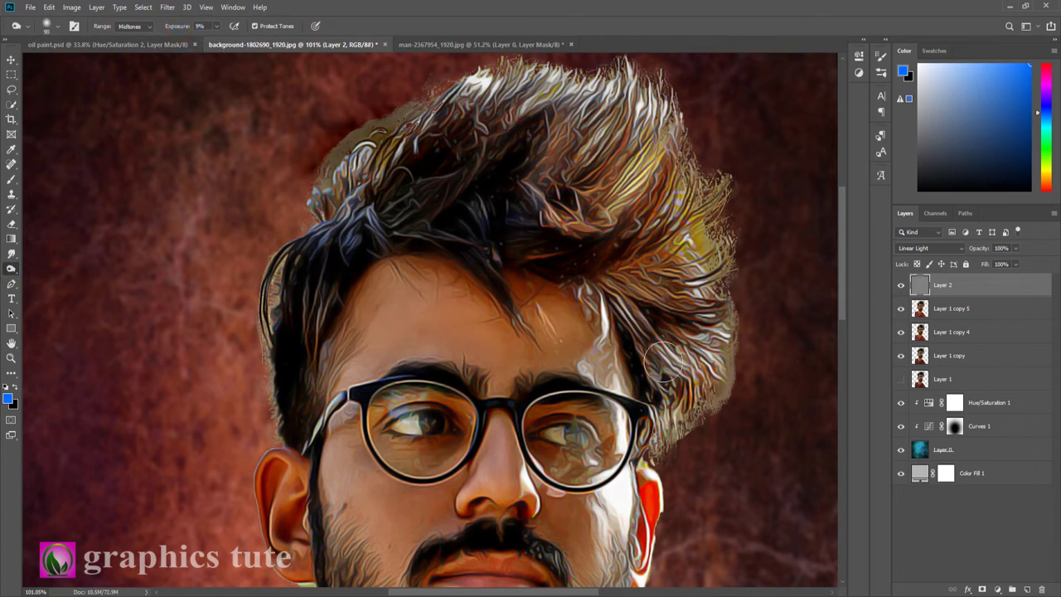
# Burn the jawline, left cheek, beard and both sides of the neck
pyautogui.scroll(-5, 659, 365)
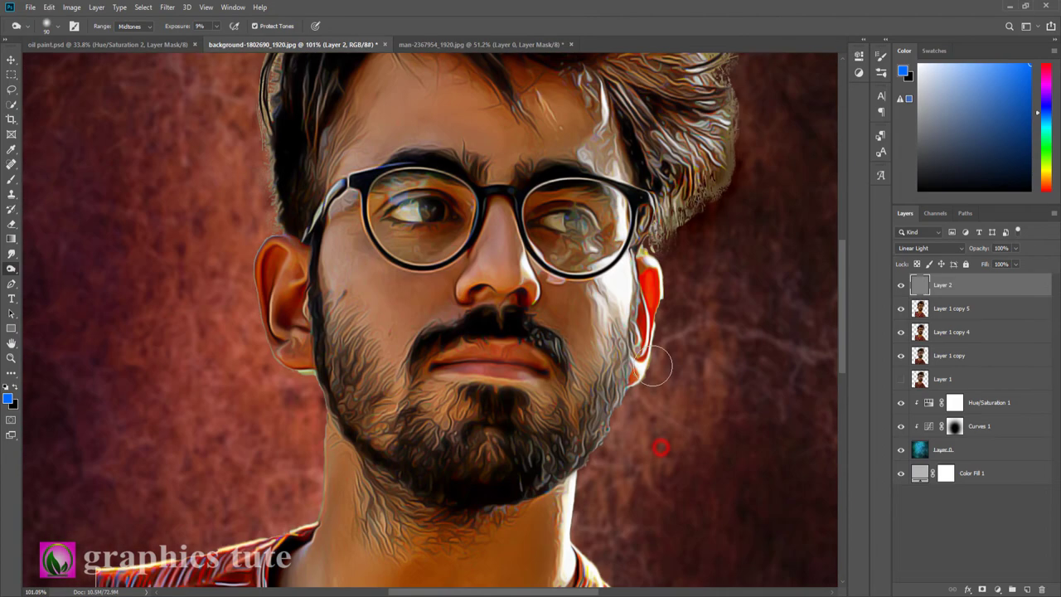
pyautogui.moveTo(655, 365); pyautogui.dragTo(551, 464)
pyautogui.moveTo(346, 341)
pyautogui.mouseDown()
pyautogui.moveTo(357, 390)
pyautogui.moveTo(551, 438)
pyautogui.mouseUp()
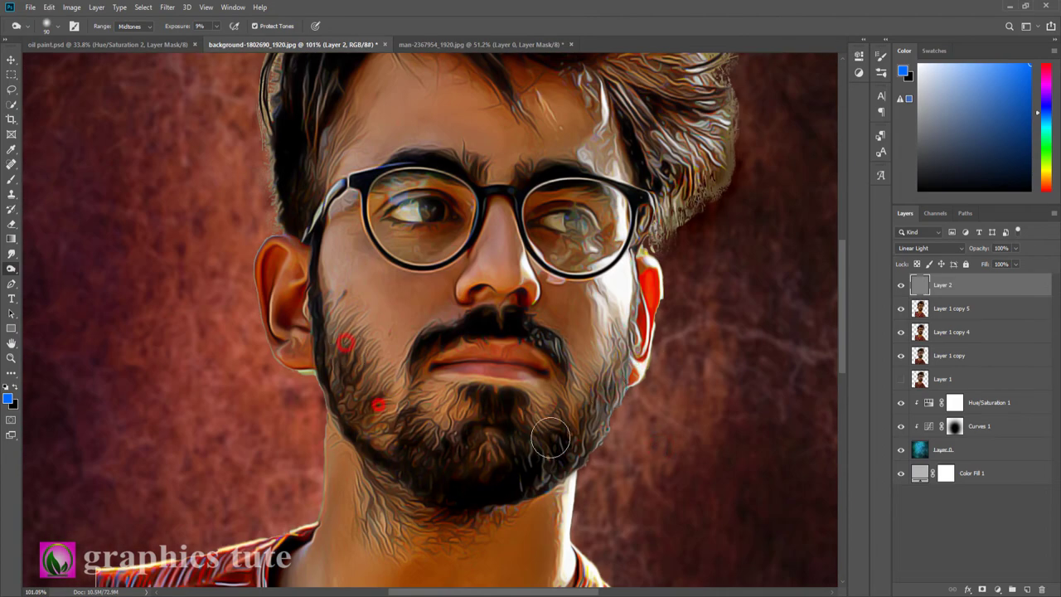
pyautogui.moveTo(391, 417)
pyautogui.mouseDown()
pyautogui.moveTo(547, 422)
pyautogui.moveTo(470, 470)
pyautogui.mouseUp()
pyautogui.scroll(-3, 491, 481)
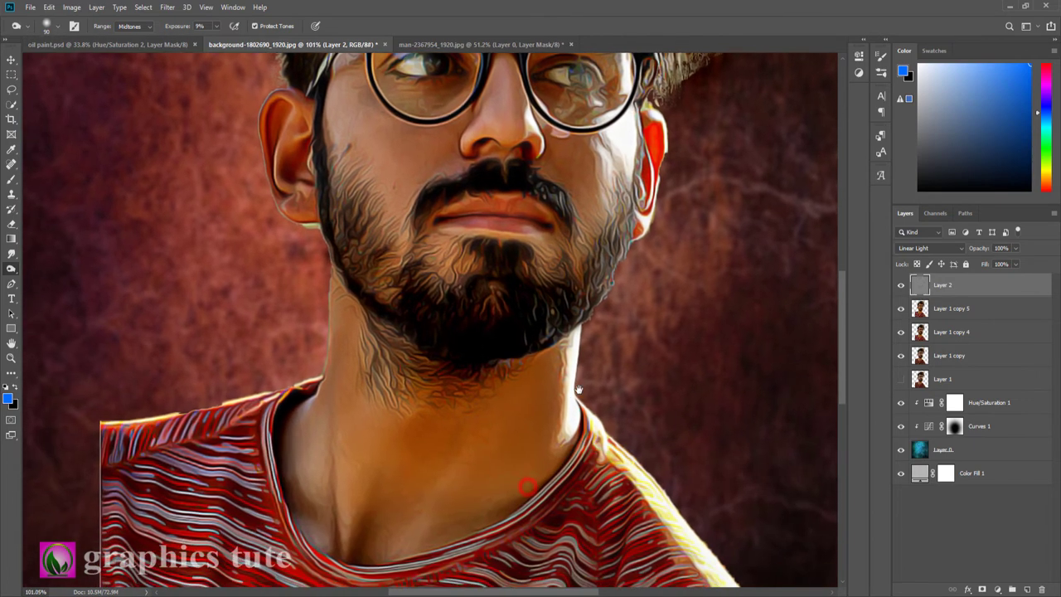
pyautogui.moveTo(580, 343); pyautogui.dragTo(614, 464)
pyautogui.moveTo(341, 296); pyautogui.dragTo(290, 450)
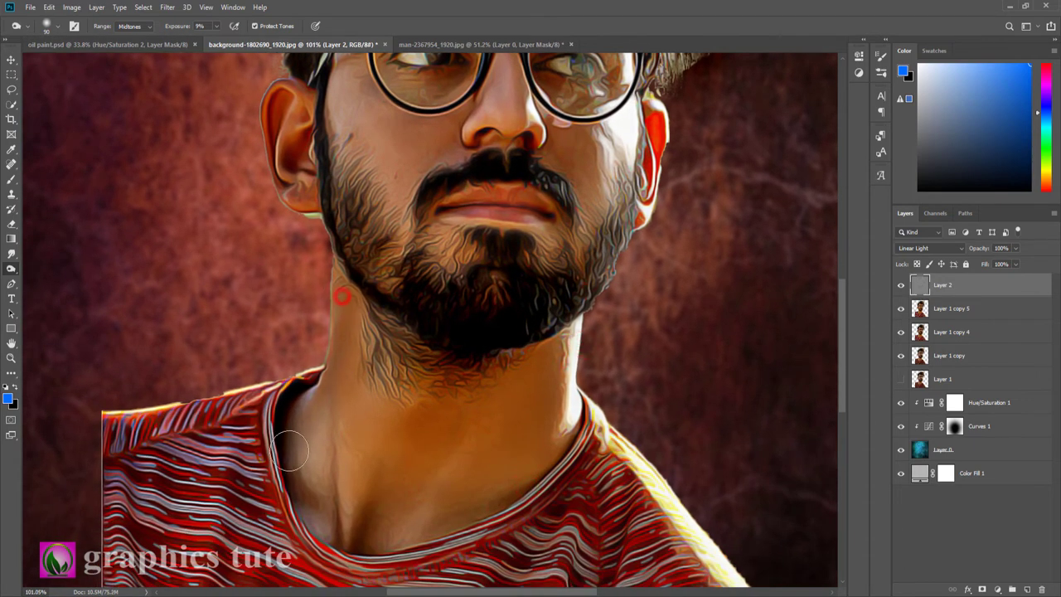
pyautogui.click(11, 359)
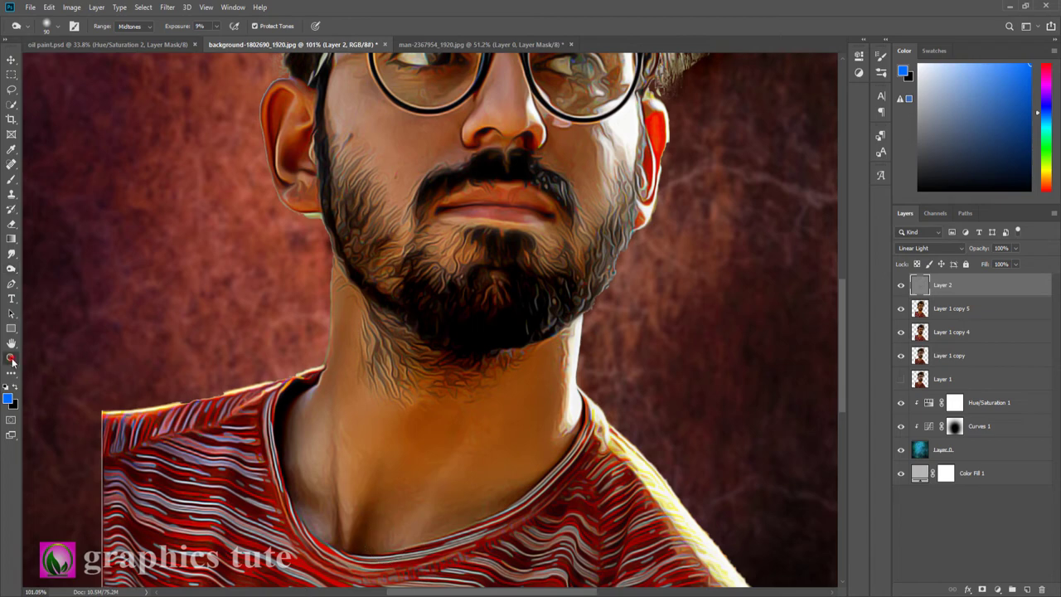
pyautogui.moveTo(437, 336)
pyautogui.mouseDown()
pyautogui.moveTo(465, 349)
pyautogui.moveTo(704, 358)
pyautogui.mouseUp()
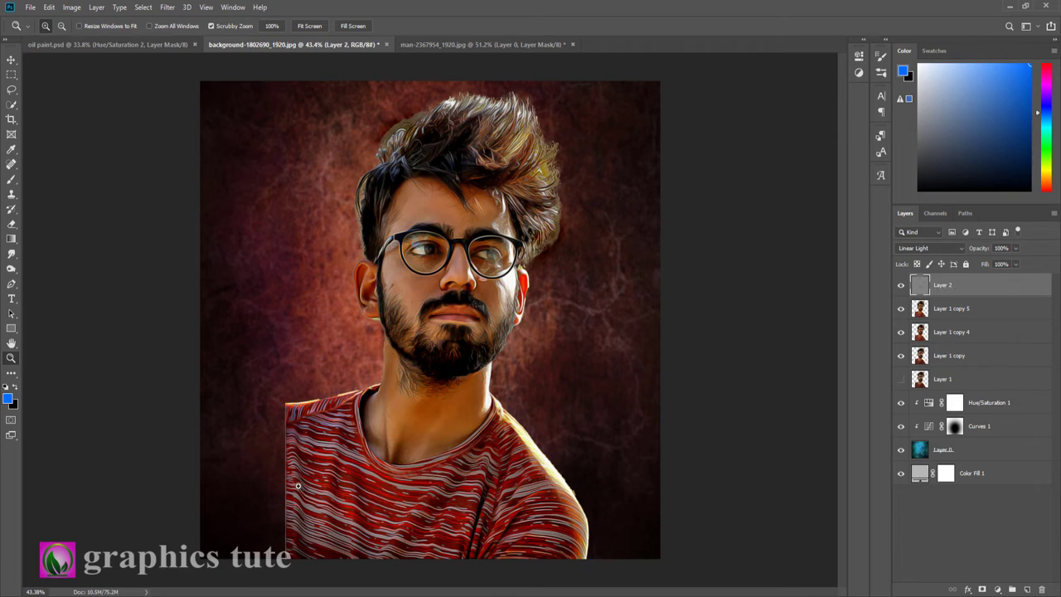
# Undo an accidental merge and clip Layer 2 to Layer 1 copy 5 below
pyautogui.moveTo(510, 457); pyautogui.dragTo(501, 437)
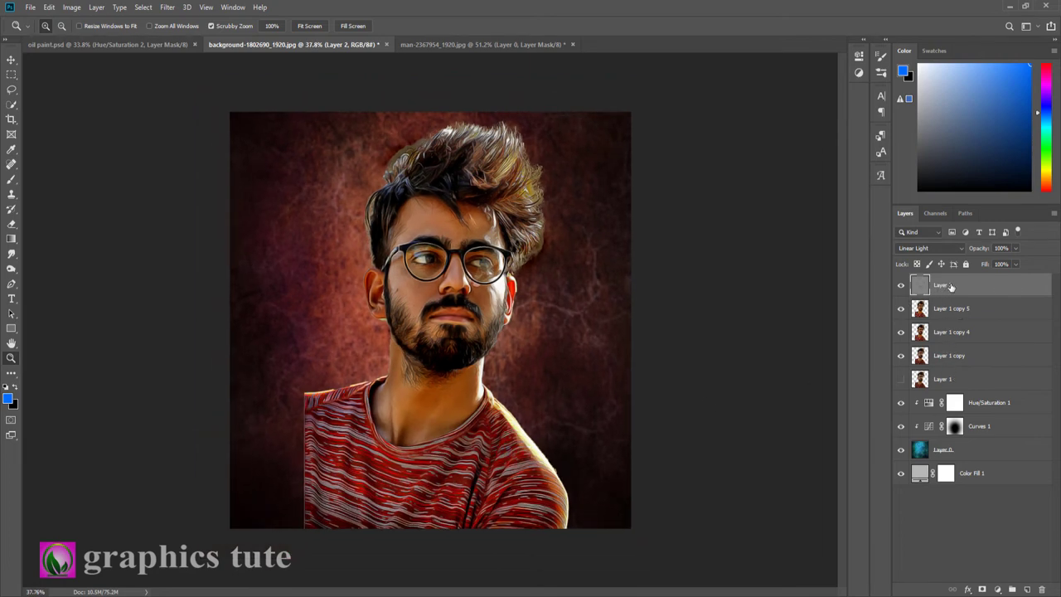
pyautogui.keyDown('shift'); pyautogui.click(956, 356); pyautogui.keyUp('shift')
pyautogui.hotkey('ctrl', 'e')
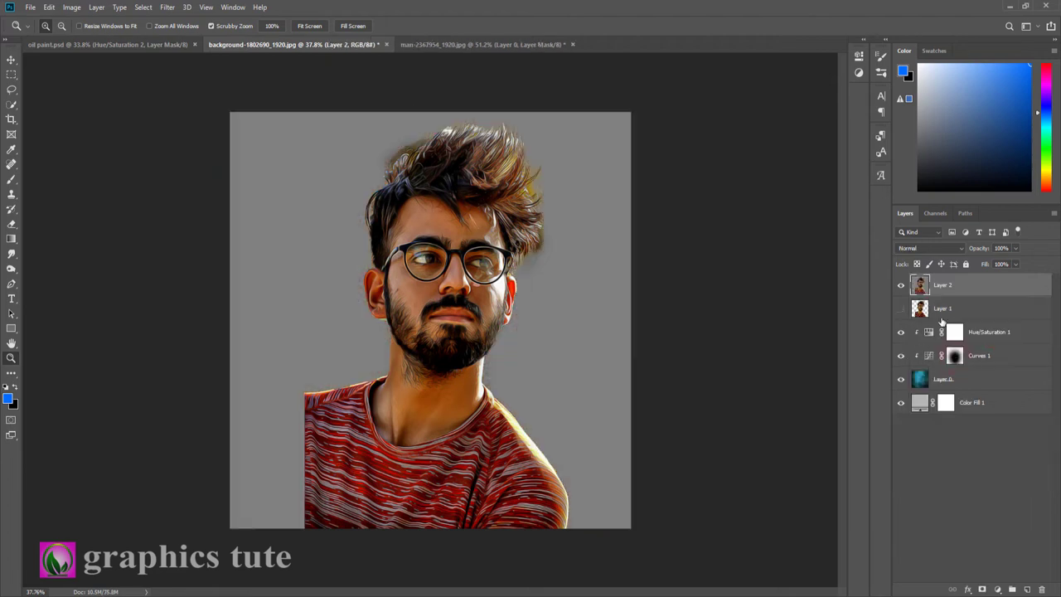
pyautogui.hotkey('ctrl', 'z')
pyautogui.click(942, 307)
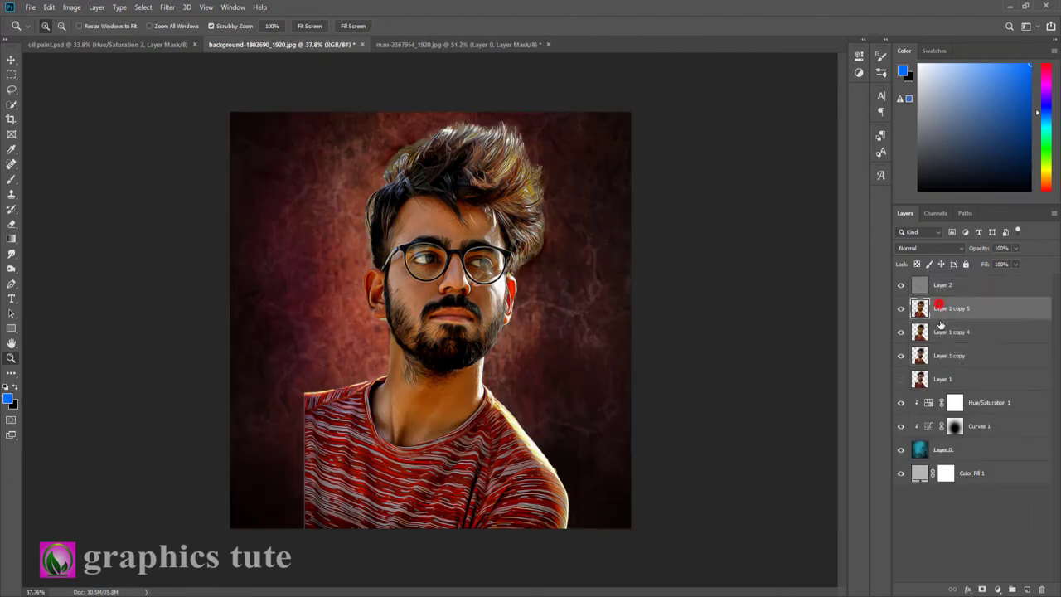
pyautogui.rightClick(948, 287)
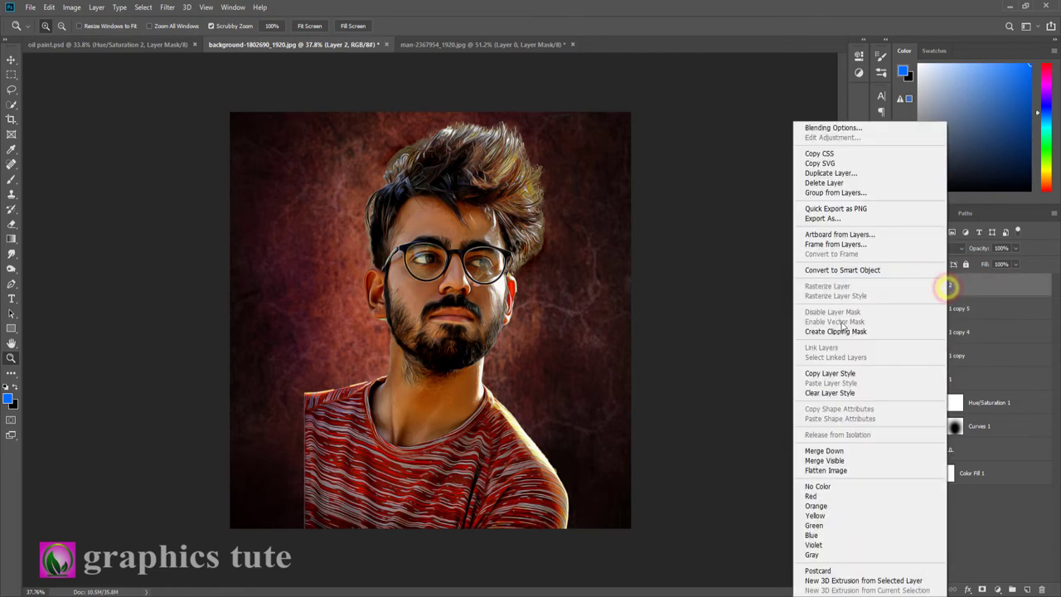
pyautogui.click(839, 332)
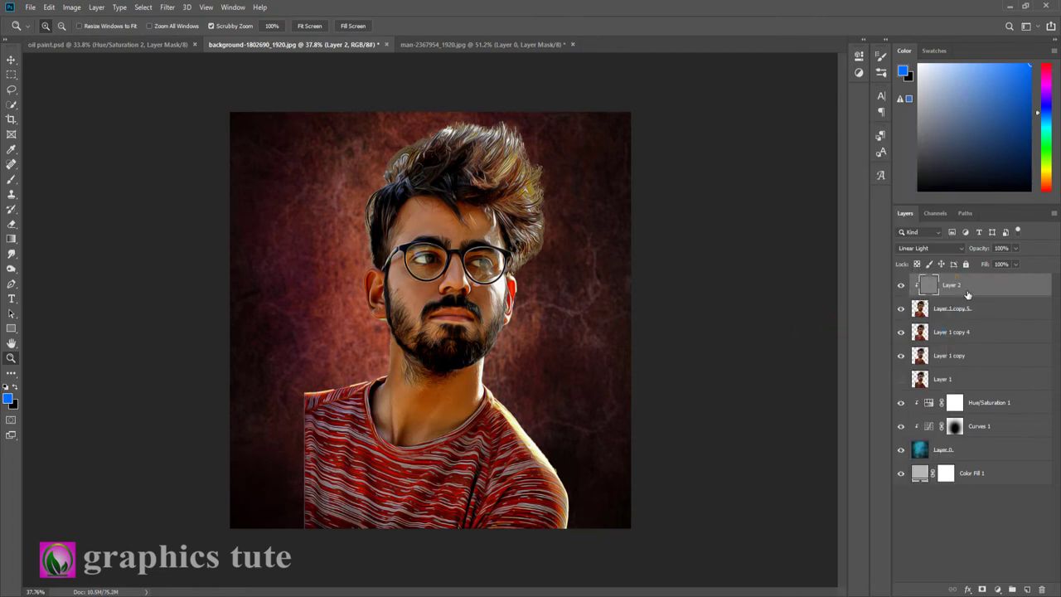
# Group Layer 2 through Layer 1 copy into Group 1 and add a white layer mask
pyautogui.keyDown('shift'); pyautogui.click(944, 357); pyautogui.keyUp('shift')
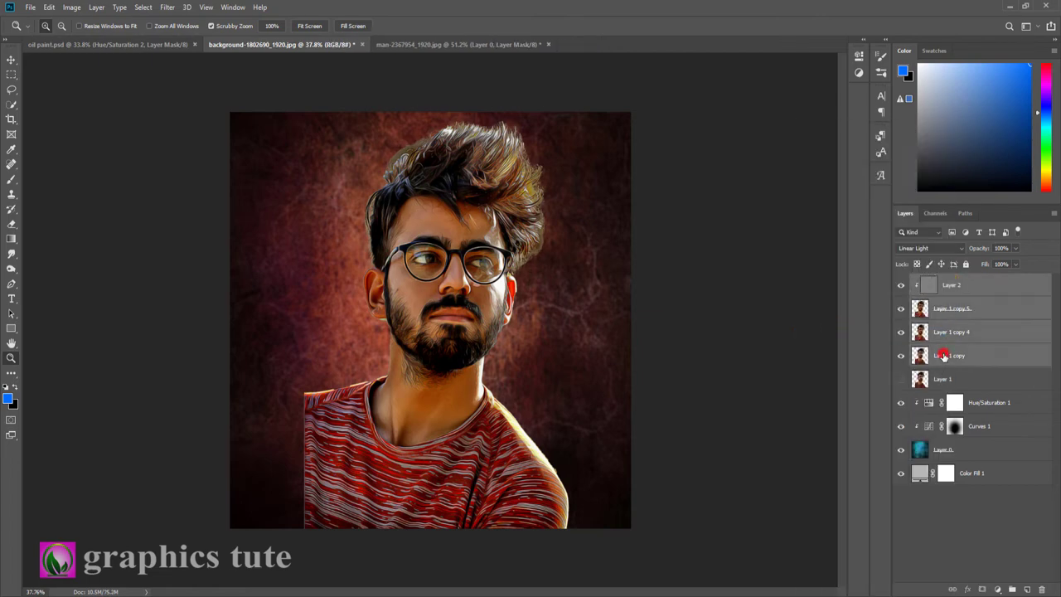
pyautogui.hotkey('ctrl', 'g')
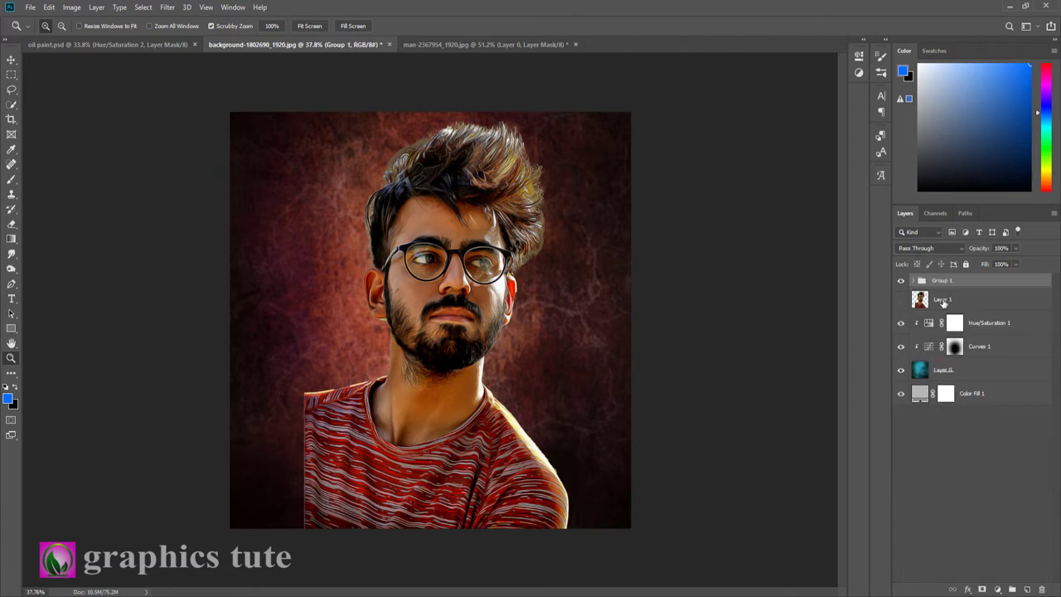
pyautogui.click(983, 590)
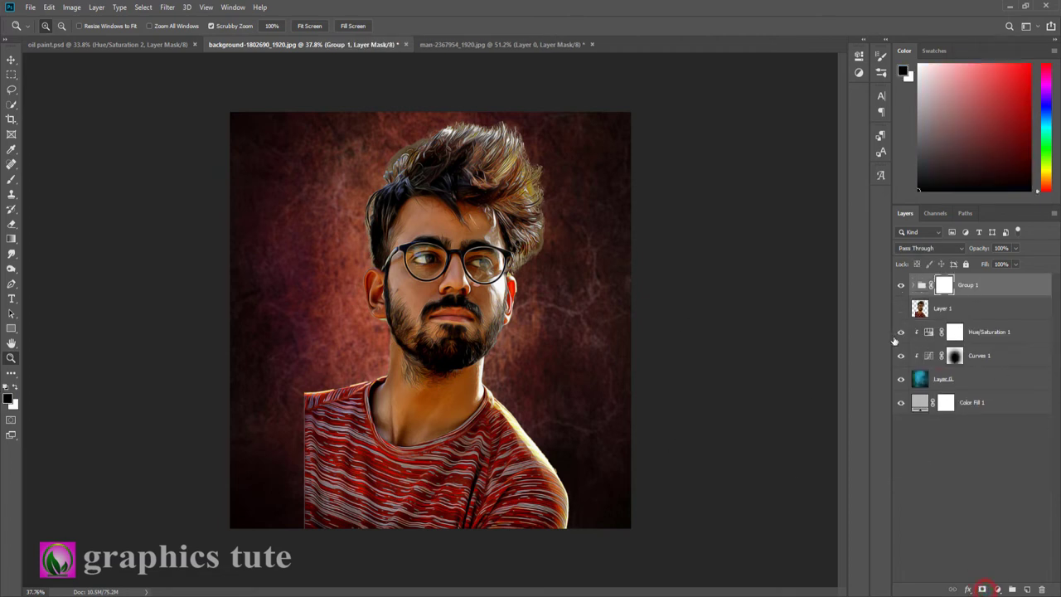
# Brush Group 1's mask to fade the shirt's bottom and left edges, then zoom in on the face
pyautogui.click(11, 179)
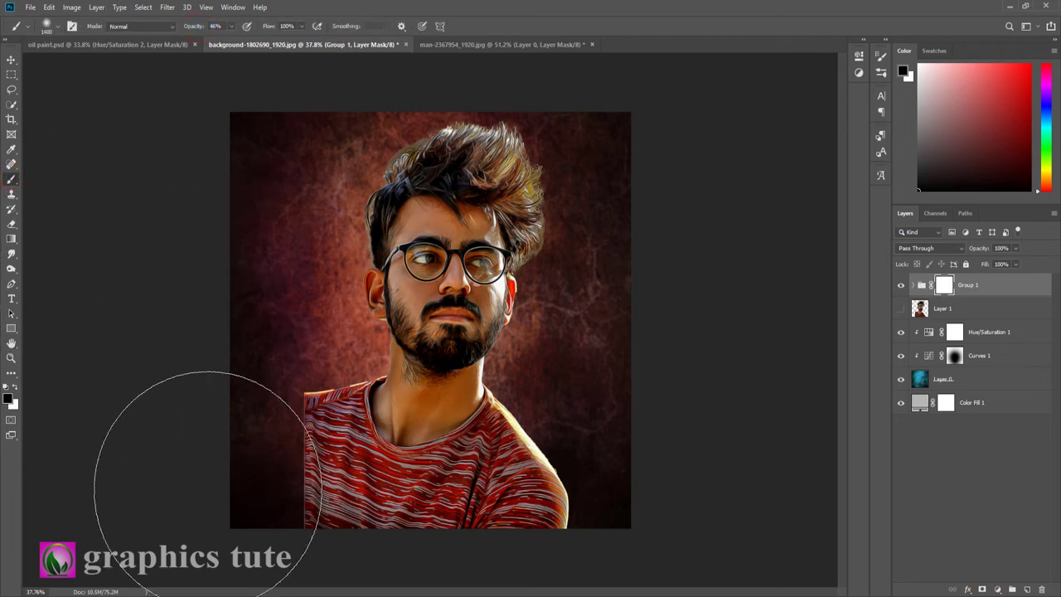
pyautogui.moveTo(254, 450)
pyautogui.mouseDown()
pyautogui.moveTo(247, 388)
pyautogui.moveTo(335, 560)
pyautogui.moveTo(355, 553)
pyautogui.mouseUp()
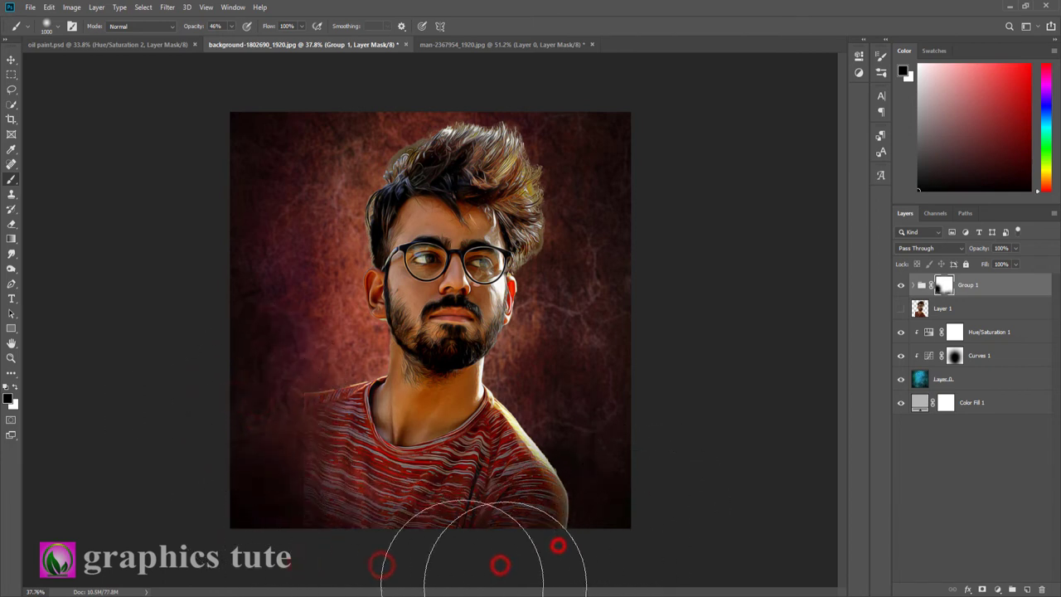
pyautogui.moveTo(440, 536); pyautogui.dragTo(162, 510)
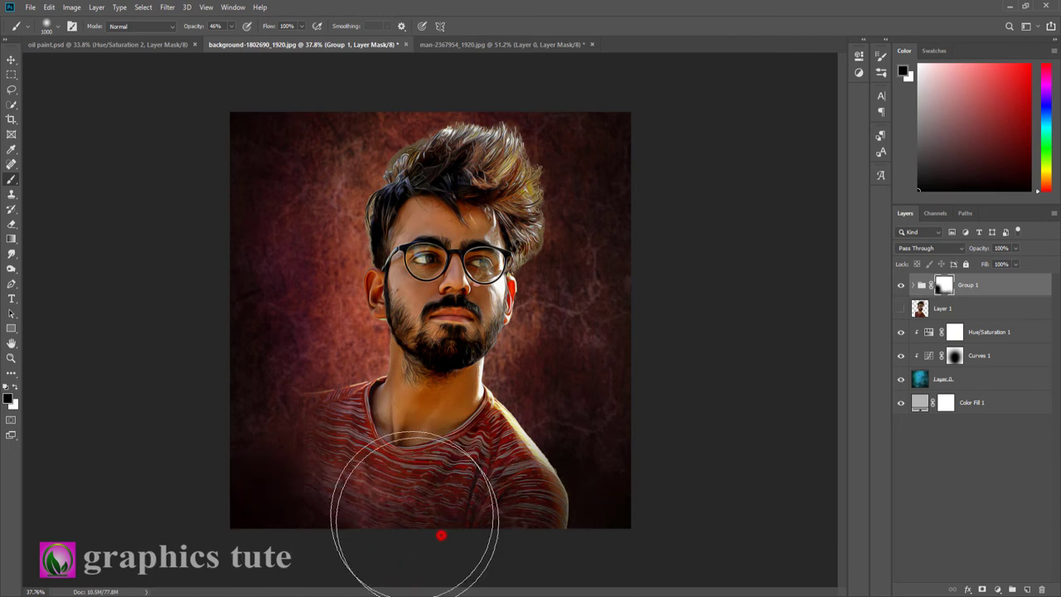
pyautogui.moveTo(263, 360)
pyautogui.mouseDown()
pyautogui.moveTo(196, 372)
pyautogui.moveTo(571, 564)
pyautogui.moveTo(426, 534)
pyautogui.mouseUp()
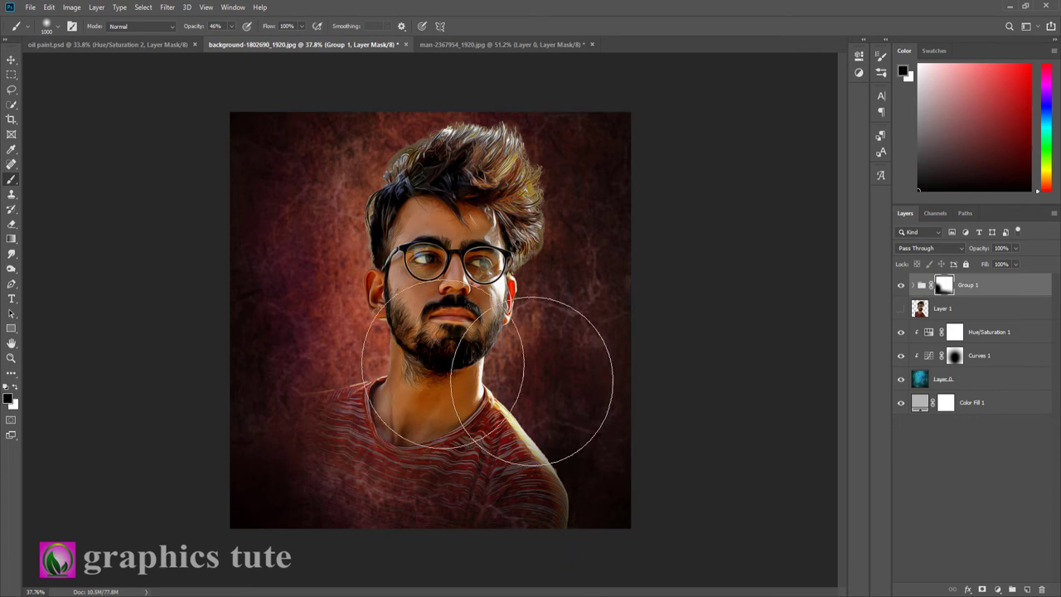
pyautogui.click(11, 357)
pyautogui.moveTo(524, 351)
pyautogui.mouseDown()
pyautogui.moveTo(548, 322)
pyautogui.moveTo(523, 413)
pyautogui.mouseUp()
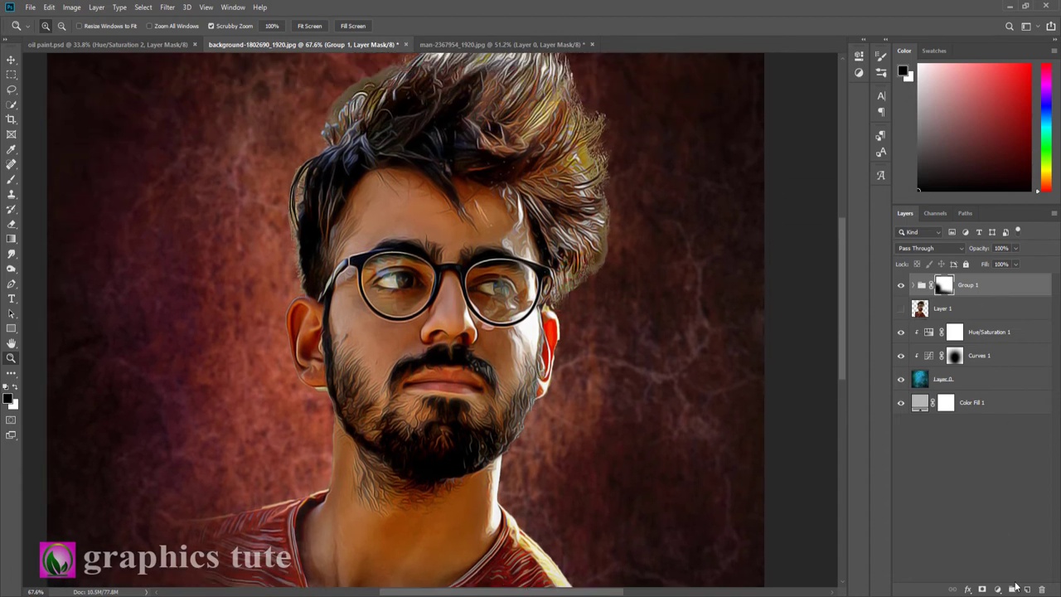
# Add a new layer clipped to Group 1 and set the foreground colour to red
pyautogui.click(1026, 590)
pyautogui.rightClick(962, 286)
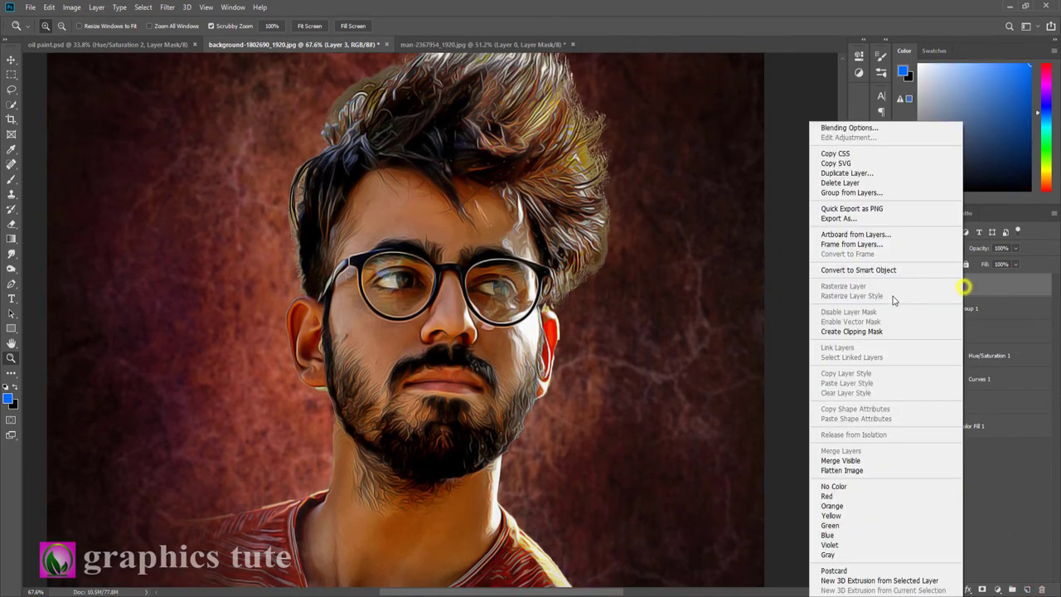
pyautogui.click(869, 333)
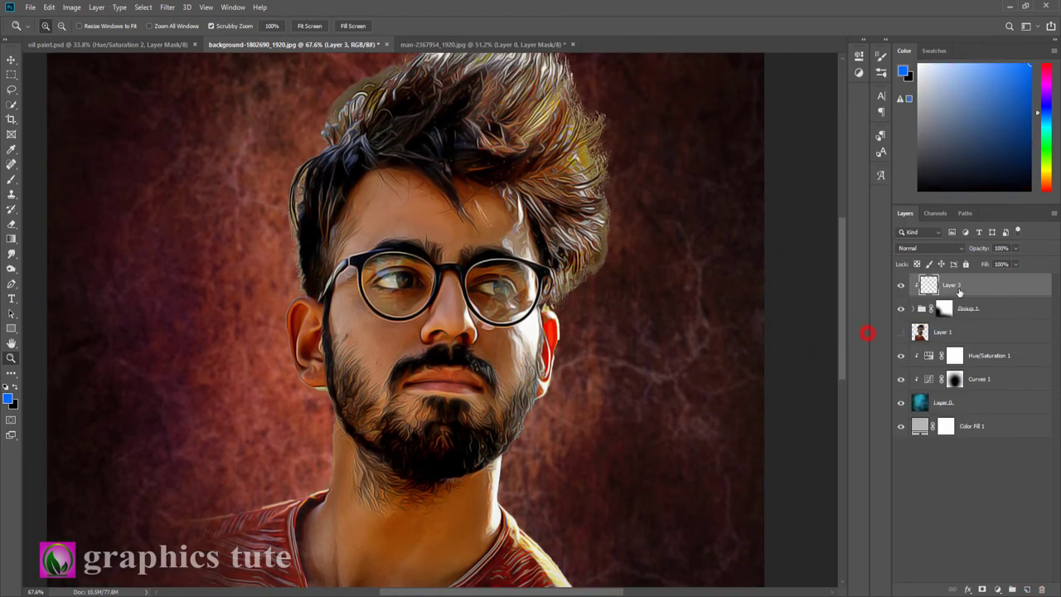
pyautogui.click(9, 400)
pyautogui.moveTo(899, 310); pyautogui.dragTo(901, 273)
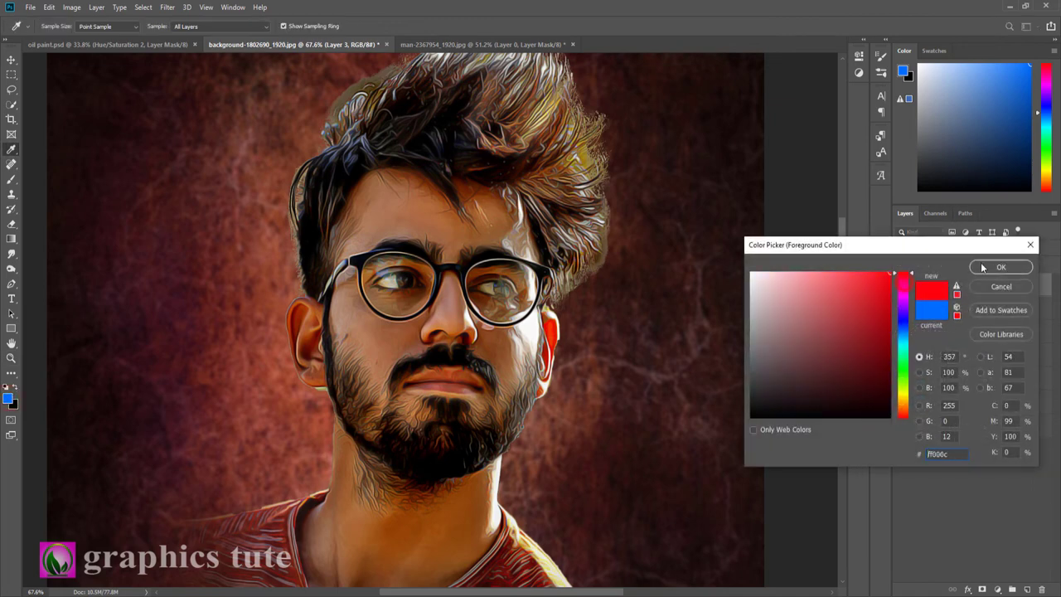
pyautogui.click(1001, 267)
# Brush red over the right eye, cheek and chin, then blend the layer in Soft Light
pyautogui.press('z')
pyautogui.click(12, 179)
pyautogui.press('[')
pyautogui.press('[')
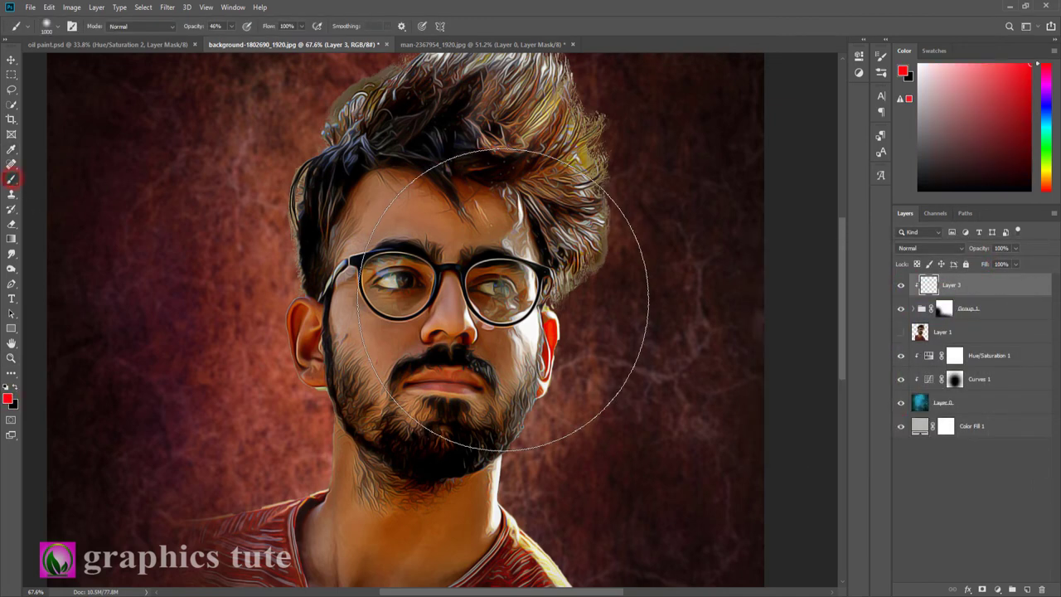
pyautogui.press('[')
pyautogui.press('[')
pyautogui.press('[')
pyautogui.press('[')
pyautogui.press('[')
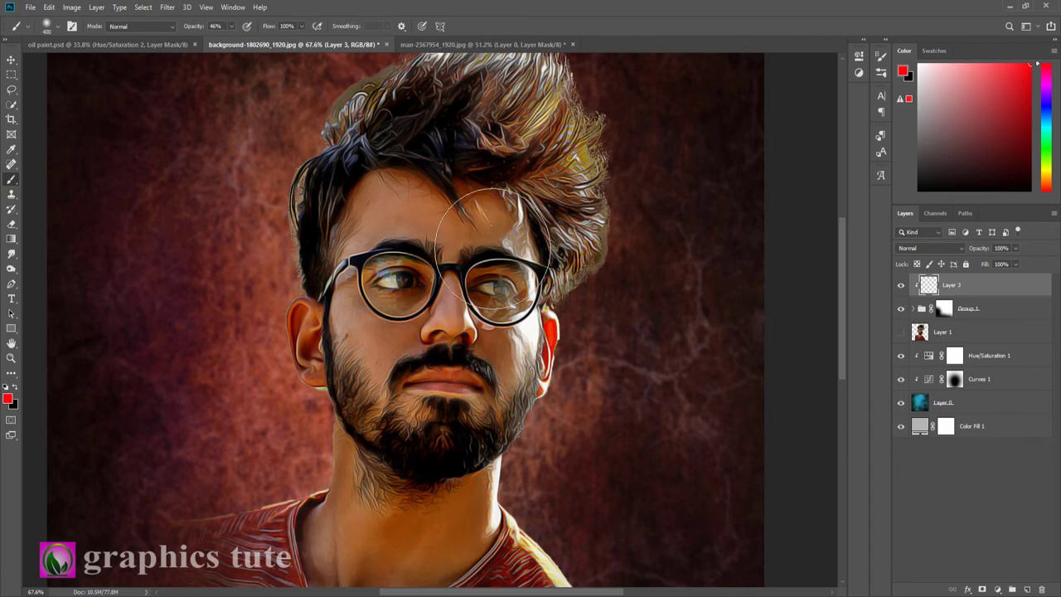
pyautogui.moveTo(498, 240)
pyautogui.mouseDown()
pyautogui.moveTo(479, 408)
pyautogui.moveTo(419, 440)
pyautogui.mouseUp()
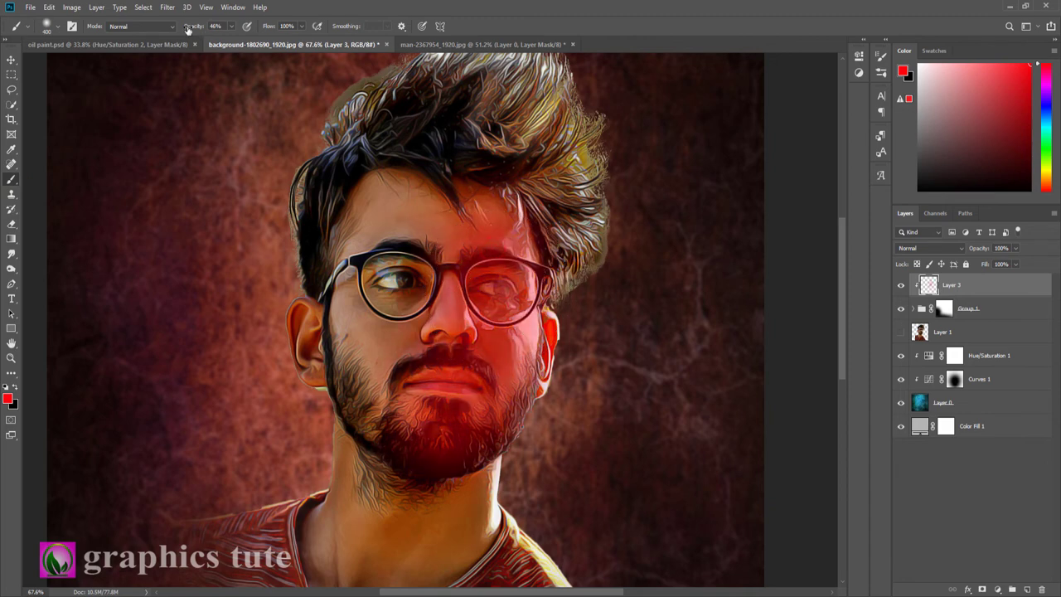
pyautogui.moveTo(188, 29); pyautogui.dragTo(248, 29)
pyautogui.click(943, 248)
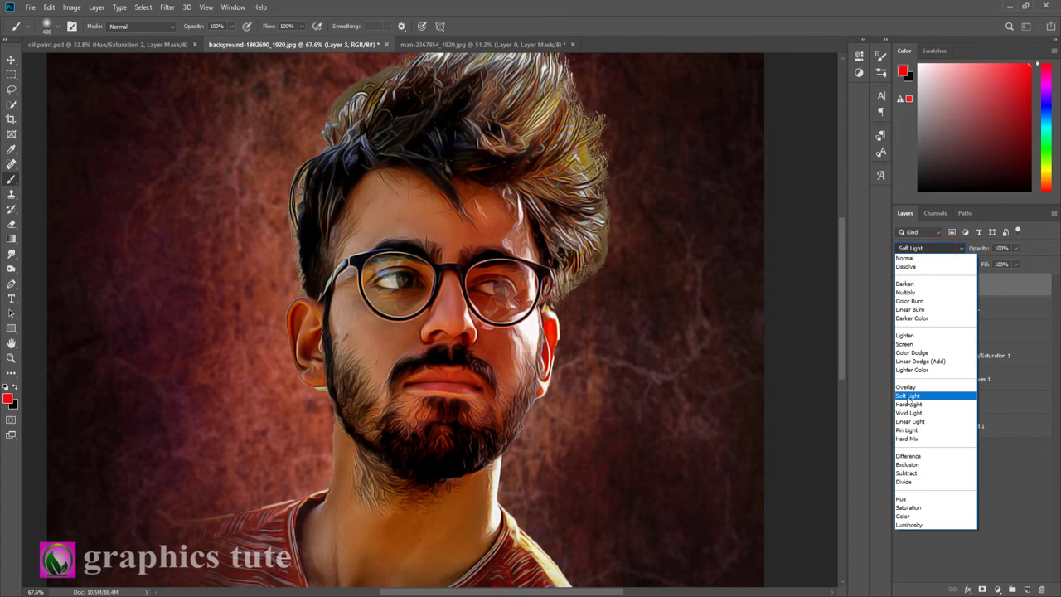
pyautogui.click(908, 397)
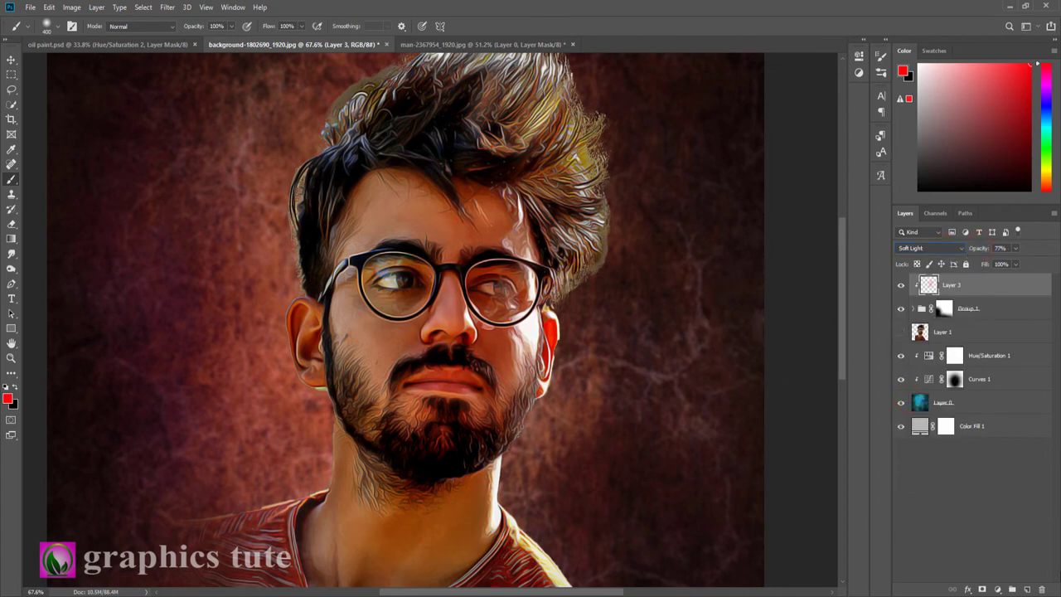
# Clip Layer 4, paint yellow over the left face, and blend it Soft Light at about 33%
pyautogui.rightClick(989, 287)
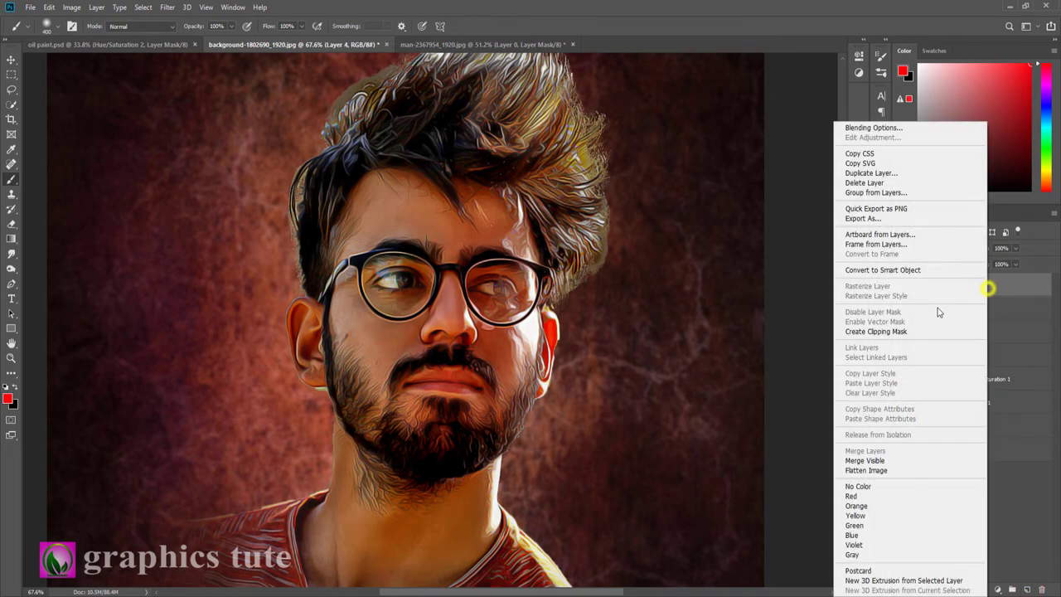
pyautogui.click(876, 332)
pyautogui.click(903, 71)
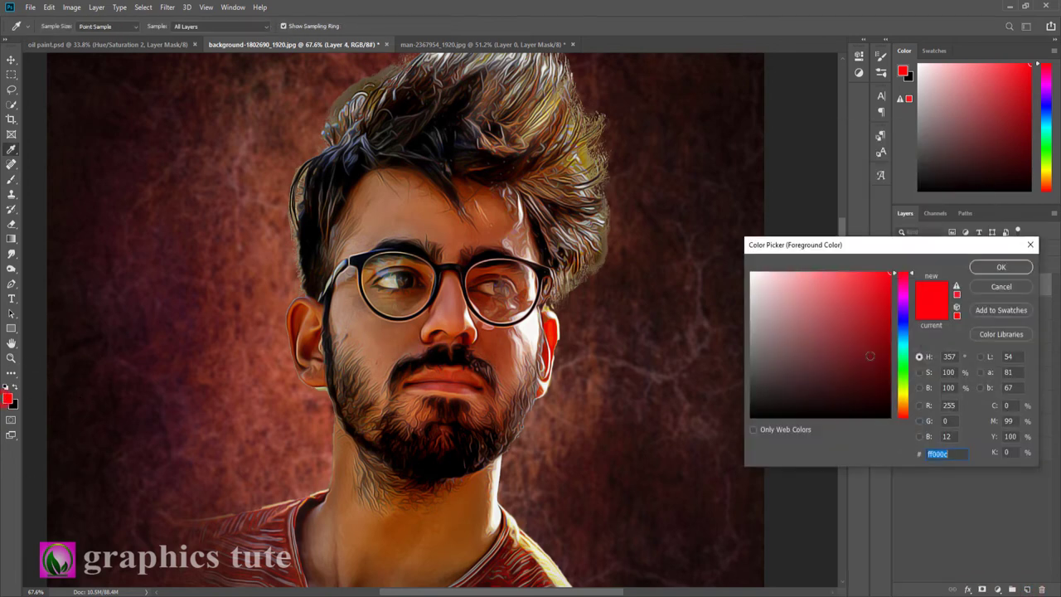
pyautogui.moveTo(903, 395); pyautogui.dragTo(904, 398)
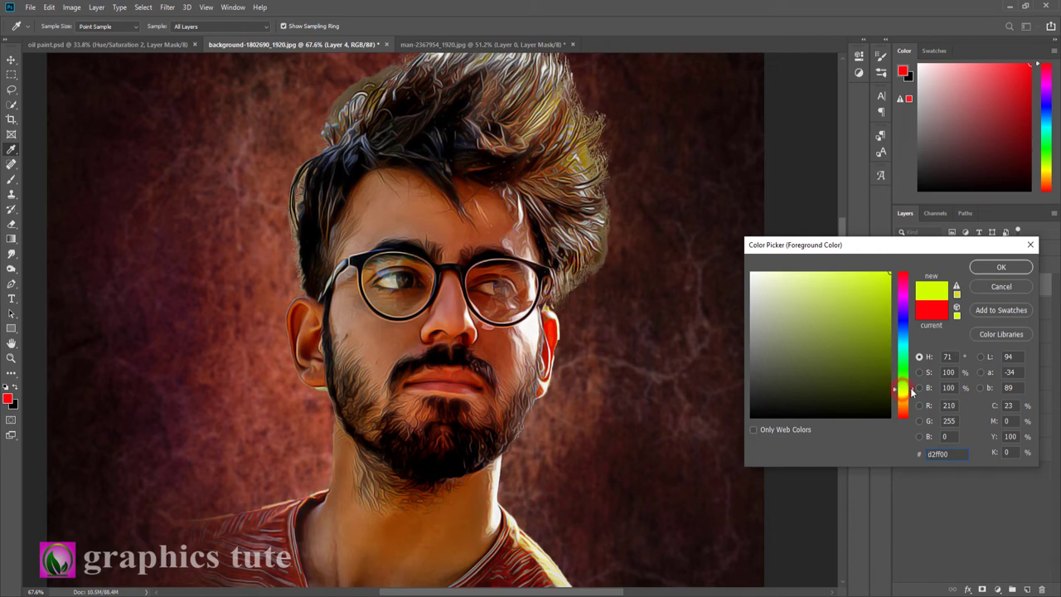
pyautogui.click(1001, 267)
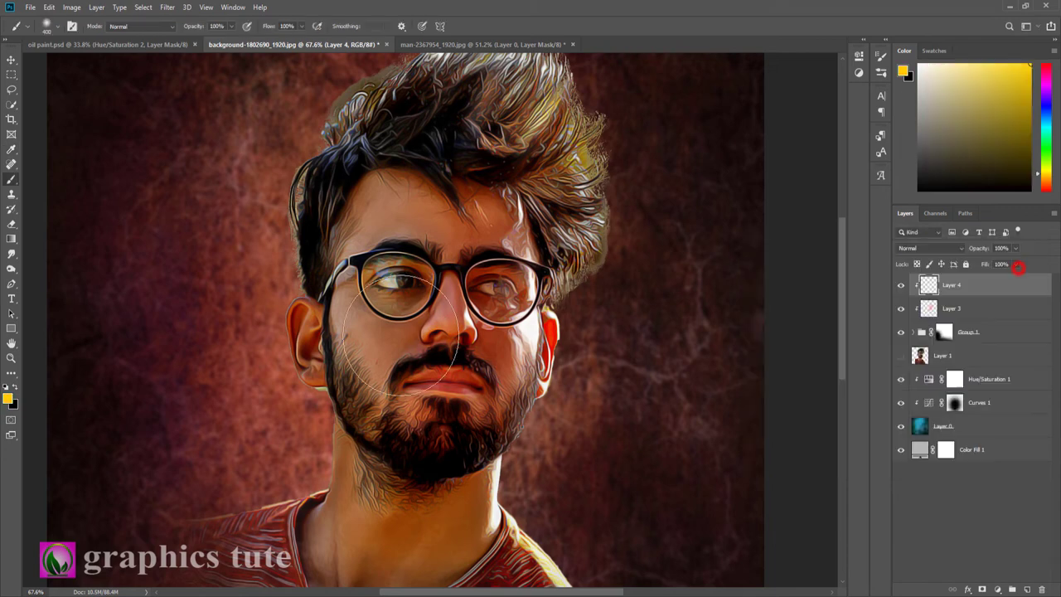
pyautogui.moveTo(361, 217)
pyautogui.mouseDown()
pyautogui.moveTo(373, 215)
pyautogui.moveTo(374, 415)
pyautogui.mouseUp()
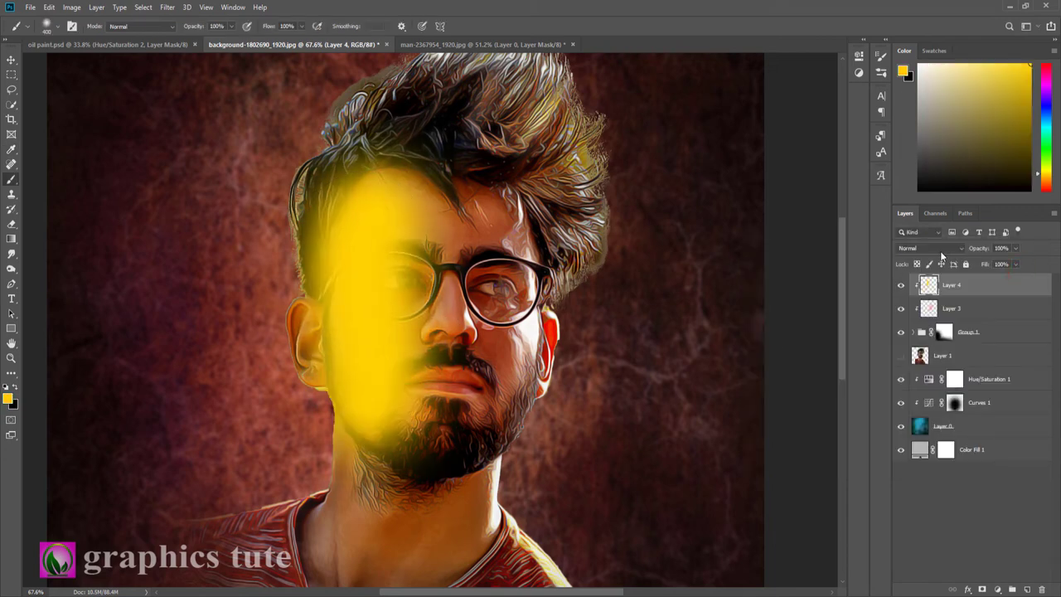
pyautogui.click(944, 248)
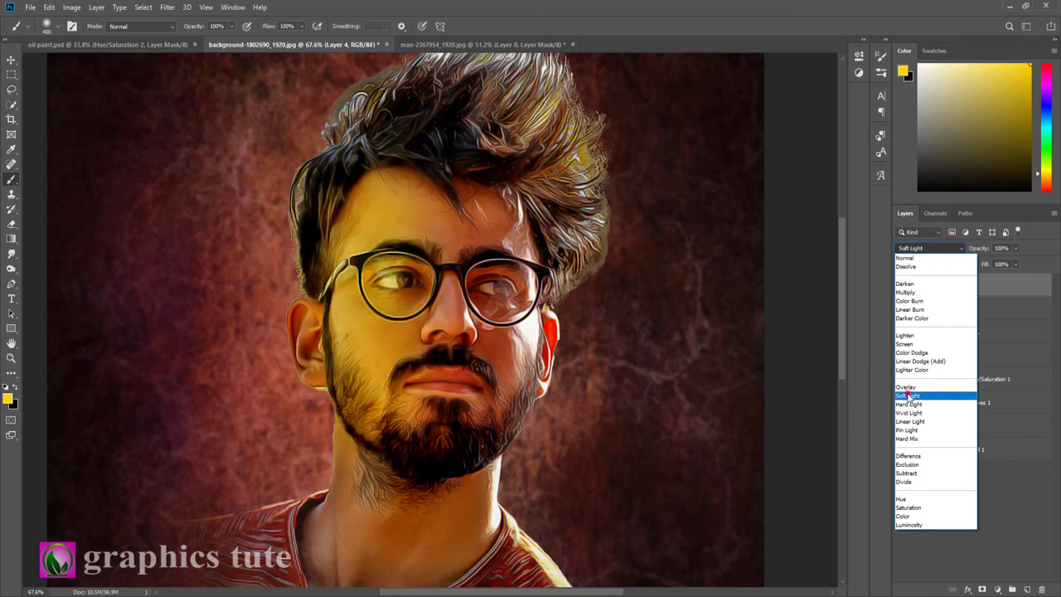
pyautogui.click(908, 396)
pyautogui.moveTo(974, 249); pyautogui.dragTo(949, 252)
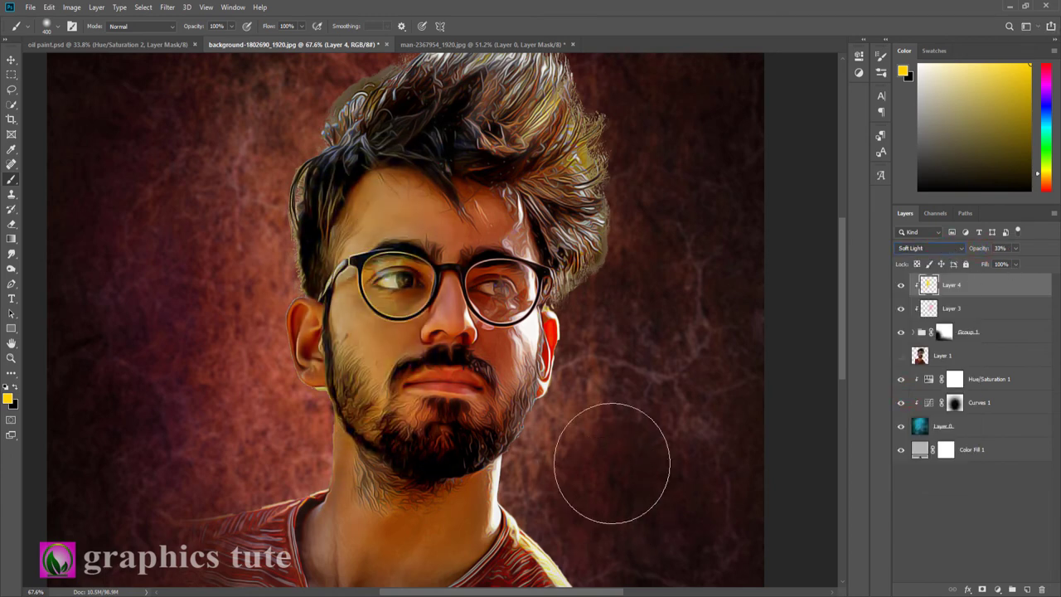
# Return to Layer 3 and brush red over the neck
pyautogui.moveTo(620, 451); pyautogui.dragTo(611, 318)
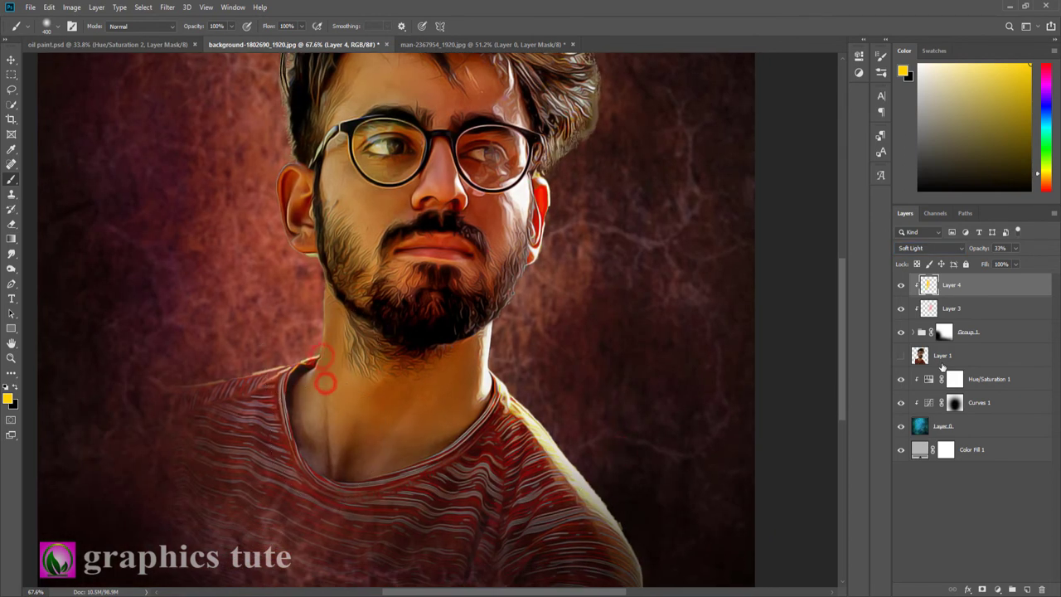
pyautogui.click(957, 309)
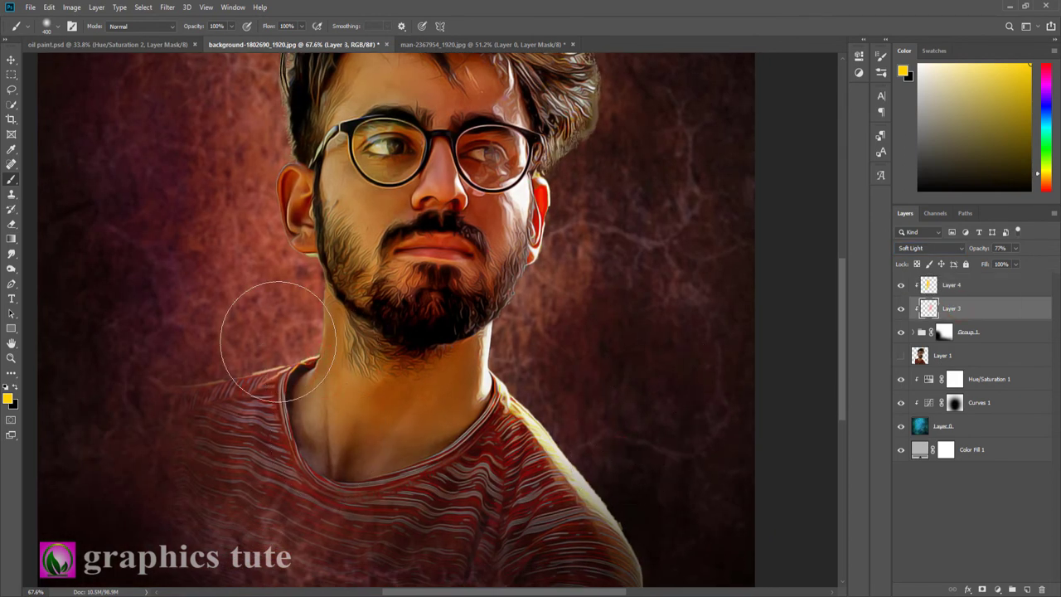
pyautogui.click(7, 398)
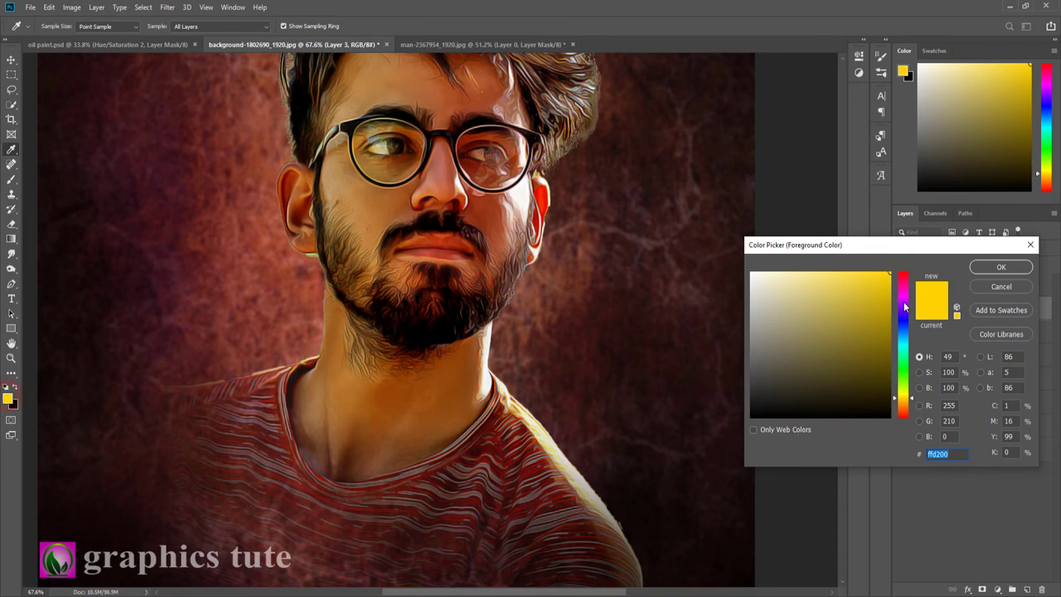
pyautogui.moveTo(904, 307); pyautogui.dragTo(914, 218)
pyautogui.click(1002, 268)
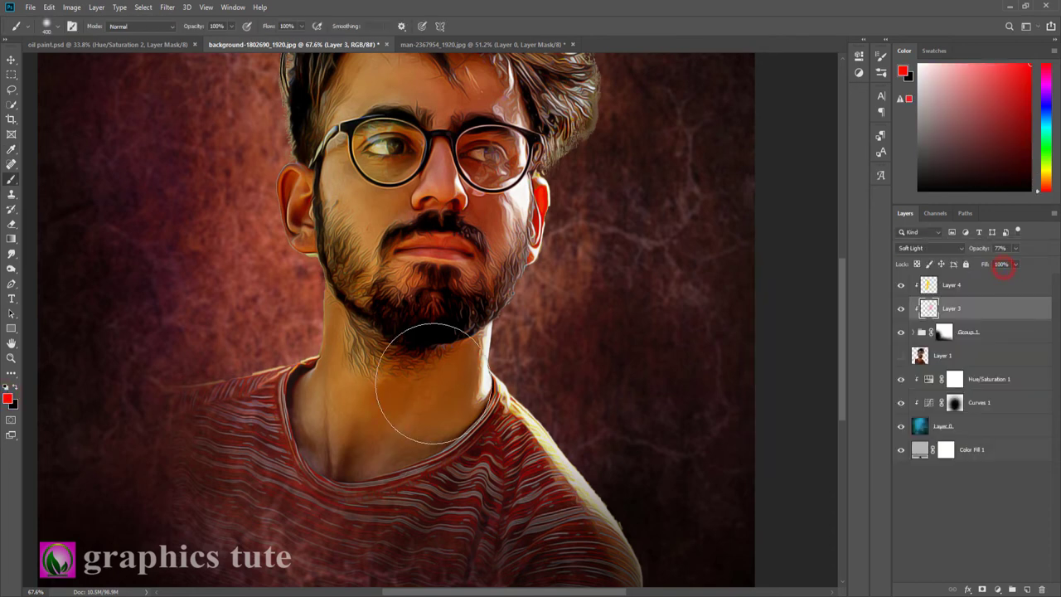
pyautogui.moveTo(431, 385); pyautogui.dragTo(358, 433)
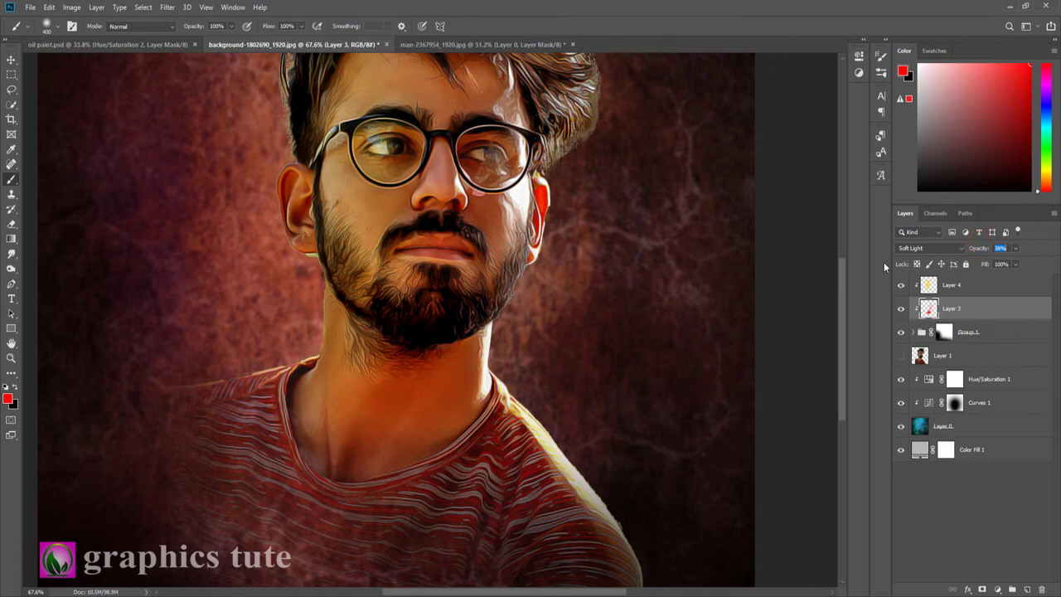
# Paint red over the lips with a small brush on Layer 3
pyautogui.click(10, 358)
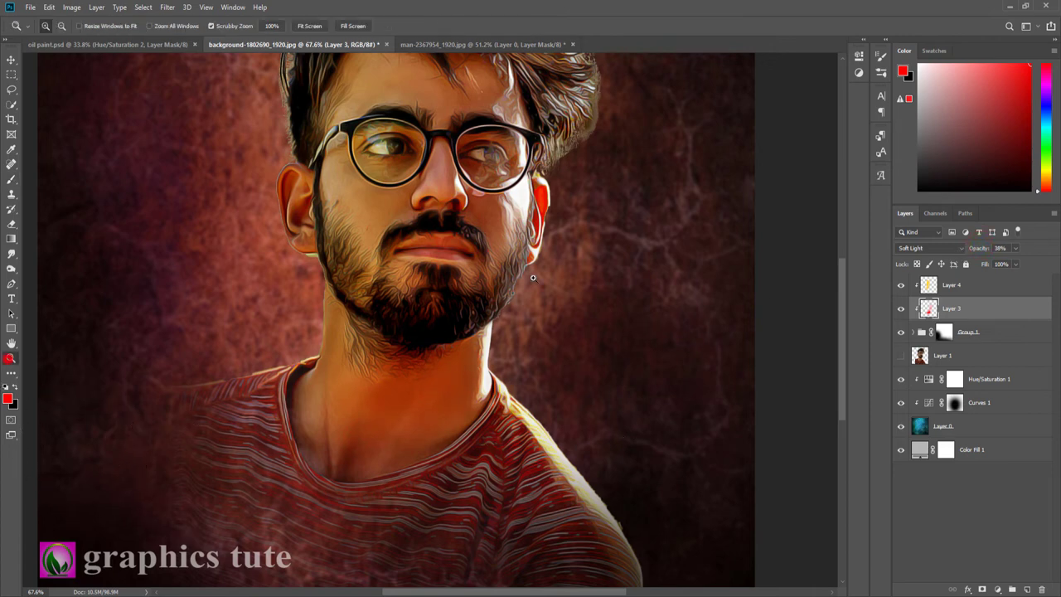
pyautogui.moveTo(533, 278); pyautogui.dragTo(573, 282)
pyautogui.press('b')
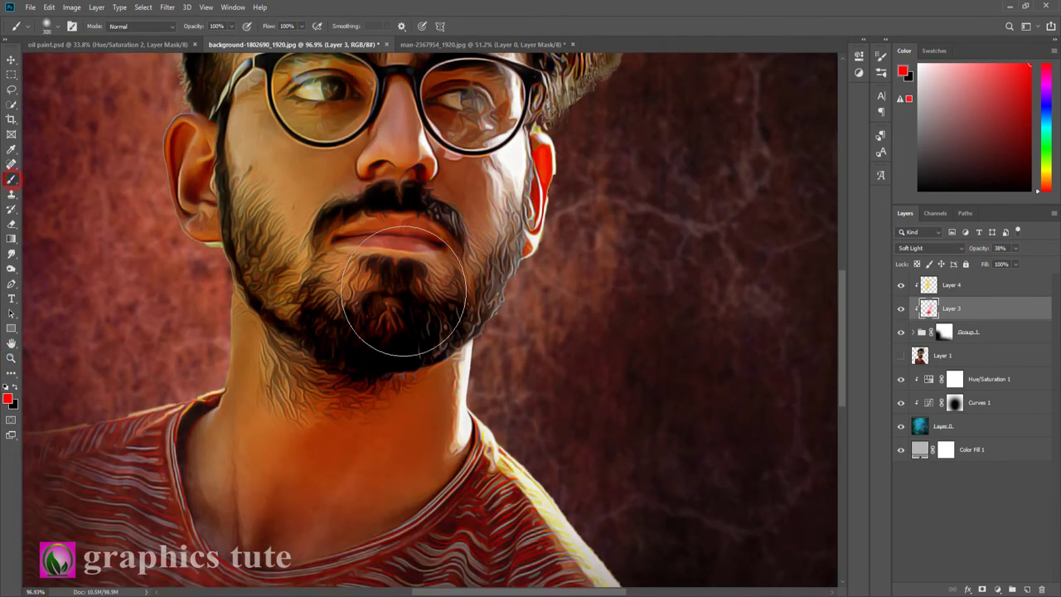
pyautogui.press('[')
pyautogui.press('[')
pyautogui.press('[')
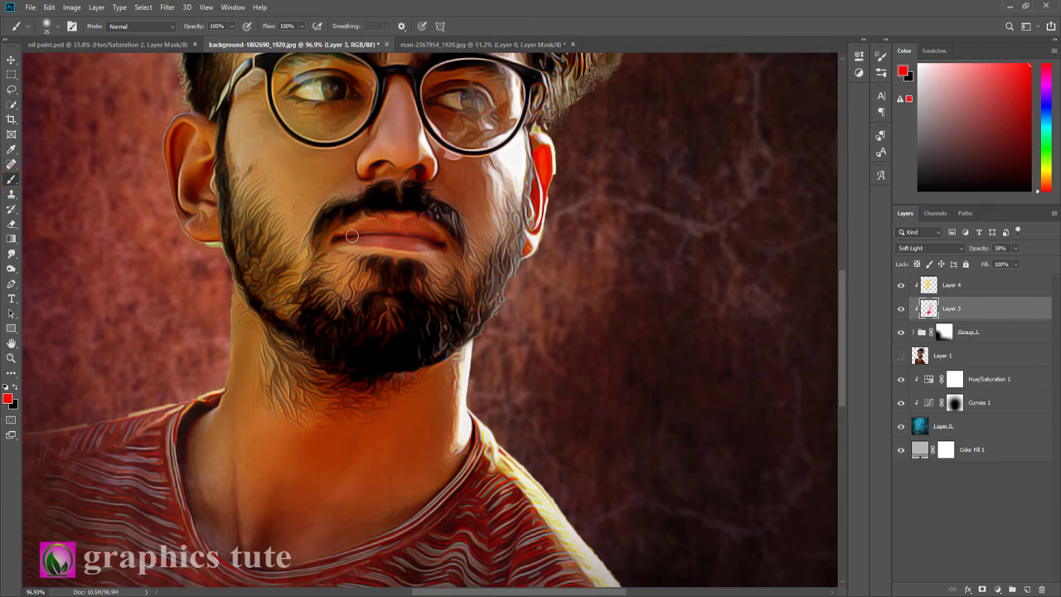
pyautogui.moveTo(389, 240); pyautogui.dragTo(426, 244)
pyautogui.click(11, 358)
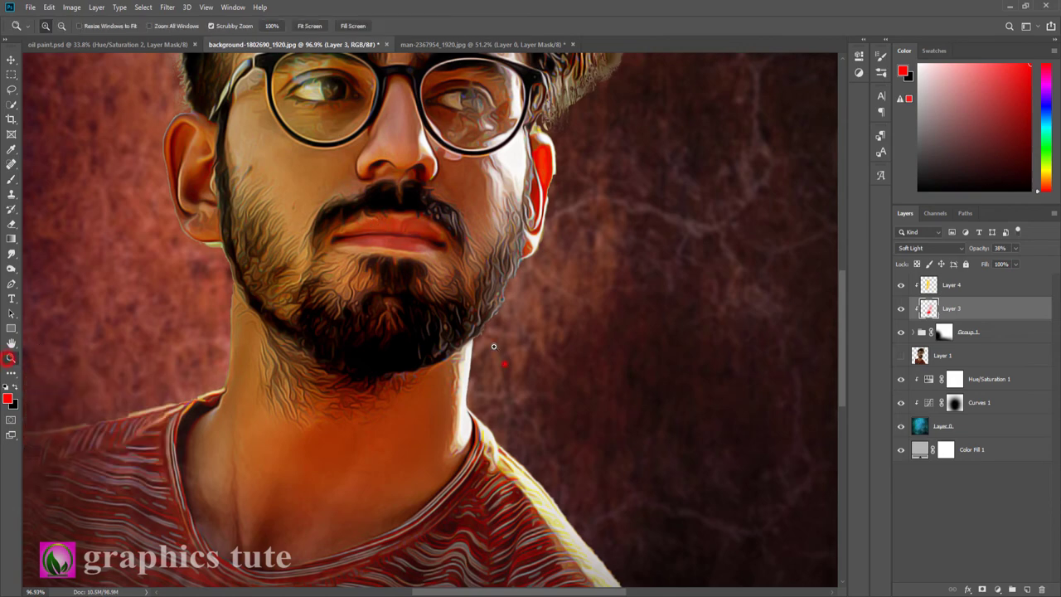
pyautogui.moveTo(506, 365)
pyautogui.mouseDown()
pyautogui.moveTo(495, 336)
pyautogui.moveTo(530, 338)
pyautogui.mouseUp()
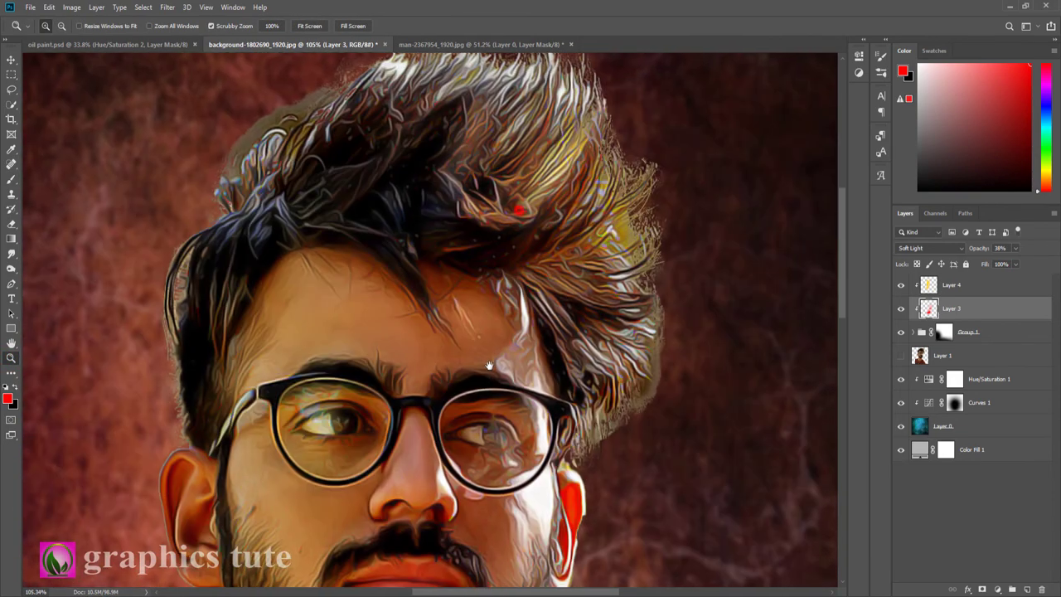
pyautogui.scroll(3, 519, 210)
pyautogui.click(967, 285)
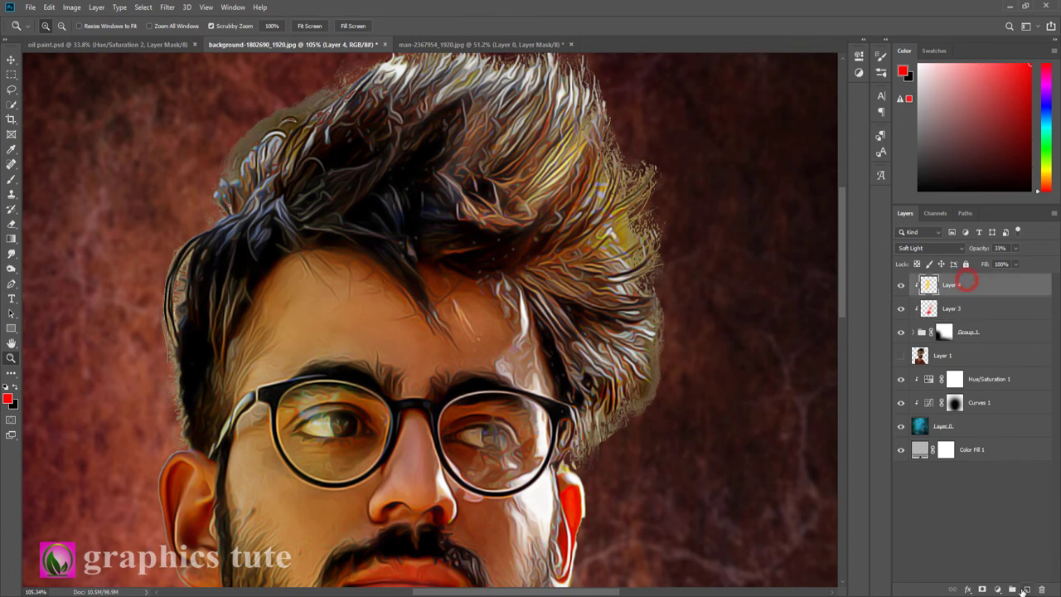
# Add a new Layer 5 clipped to the layers below and pick blue as the paint colour
pyautogui.click(1027, 590)
pyautogui.rightClick(973, 284)
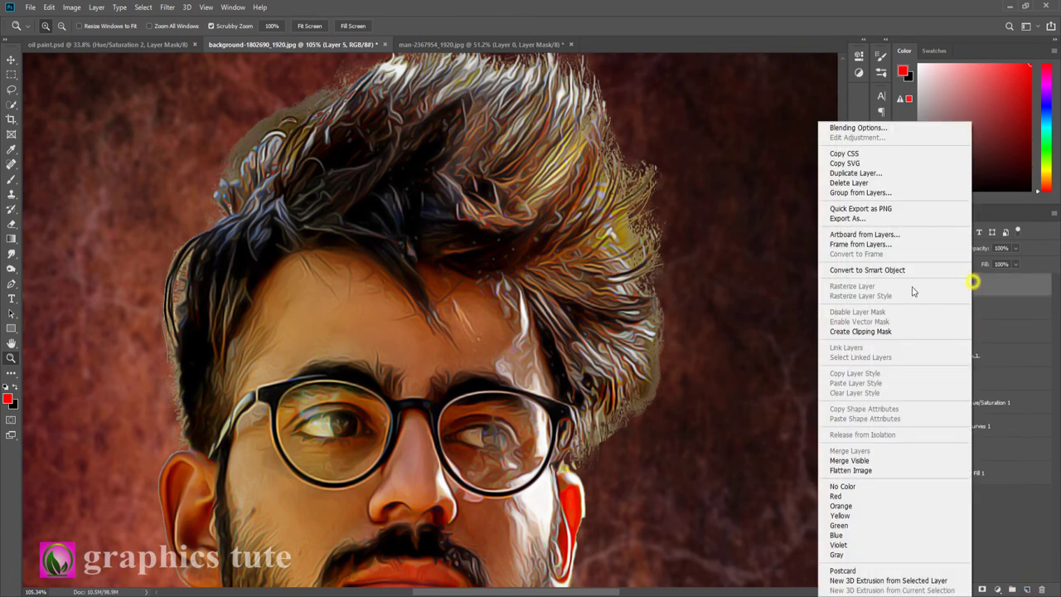
pyautogui.click(876, 331)
pyautogui.click(8, 399)
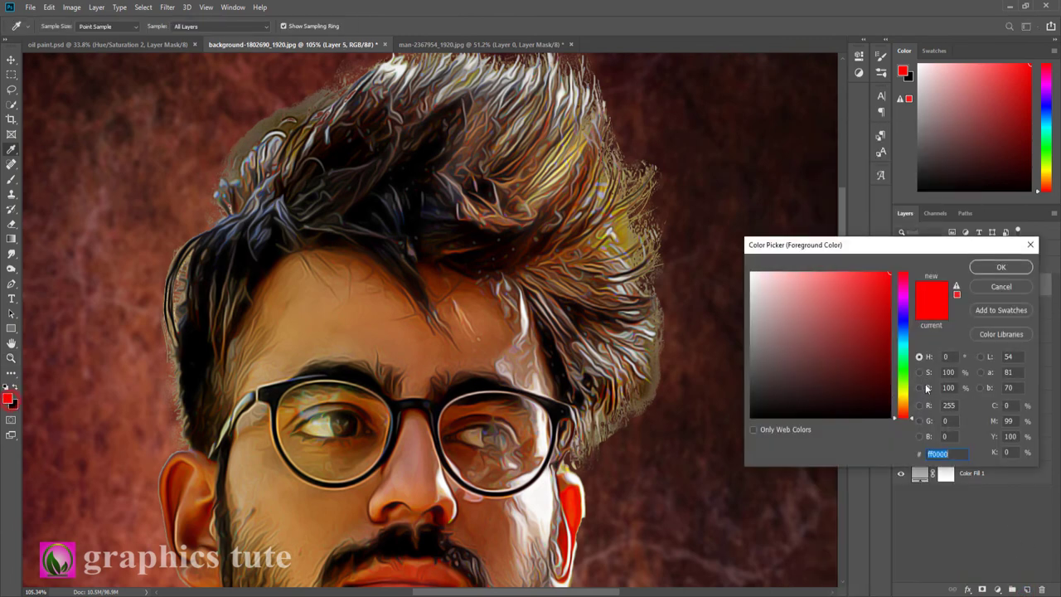
pyautogui.click(906, 332)
pyautogui.click(985, 269)
# Paint blue over the hair, blend it Soft Light at 32%, and add an empty Layer 6
pyautogui.press('z')
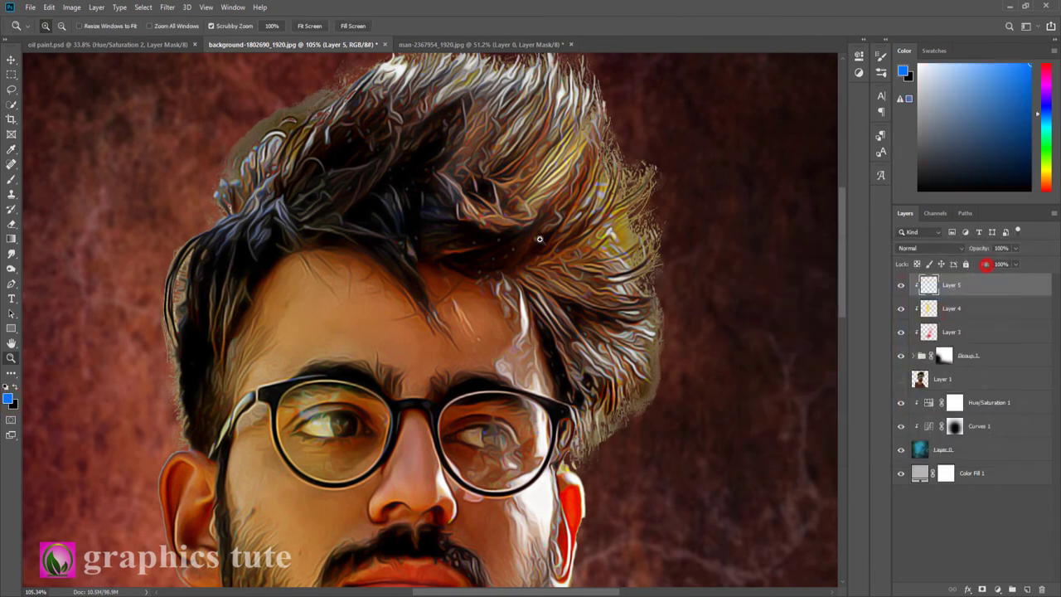
pyautogui.click(9, 178)
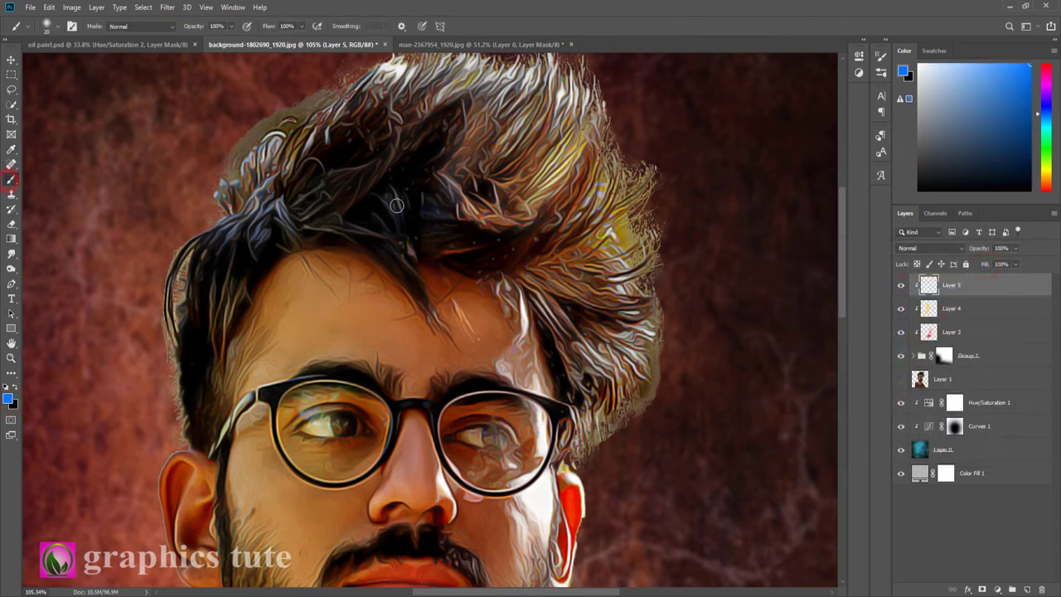
pyautogui.moveTo(448, 161)
pyautogui.mouseDown()
pyautogui.moveTo(463, 182)
pyautogui.moveTo(296, 130)
pyautogui.moveTo(284, 154)
pyautogui.mouseUp()
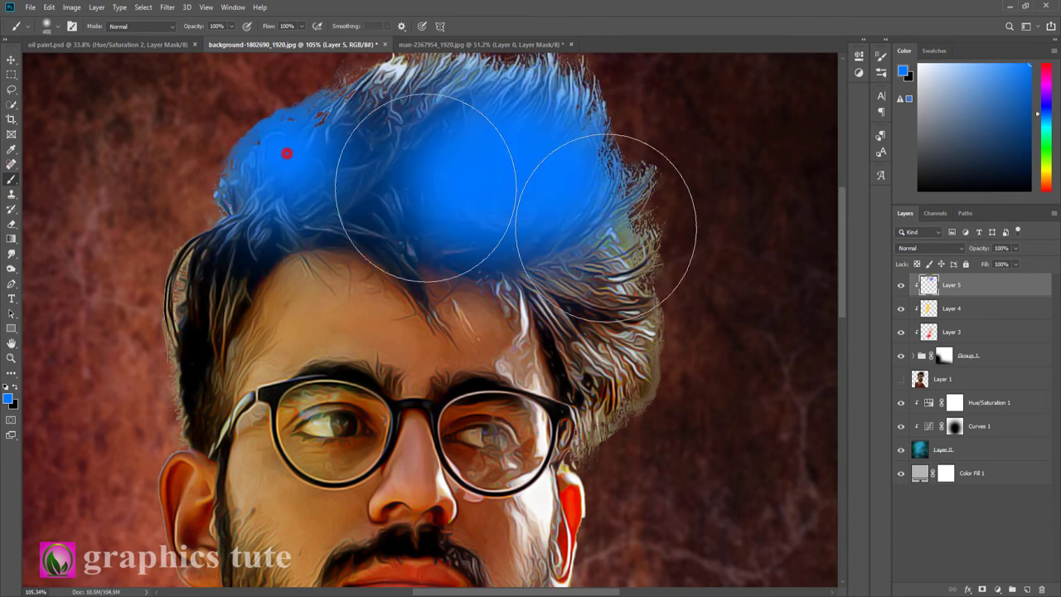
pyautogui.click(944, 248)
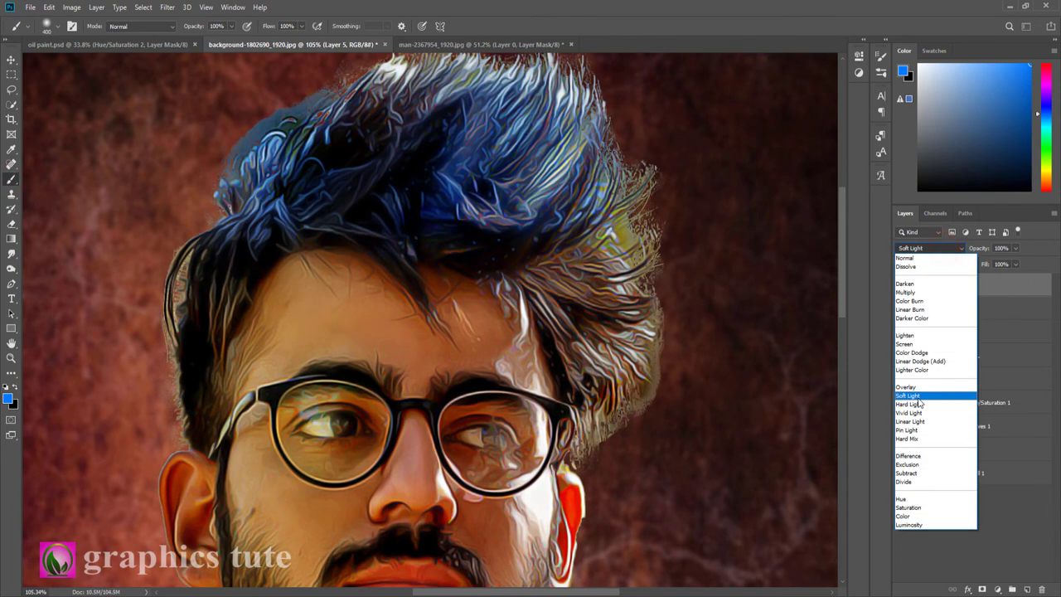
pyautogui.click(912, 395)
pyautogui.moveTo(948, 249); pyautogui.dragTo(983, 255)
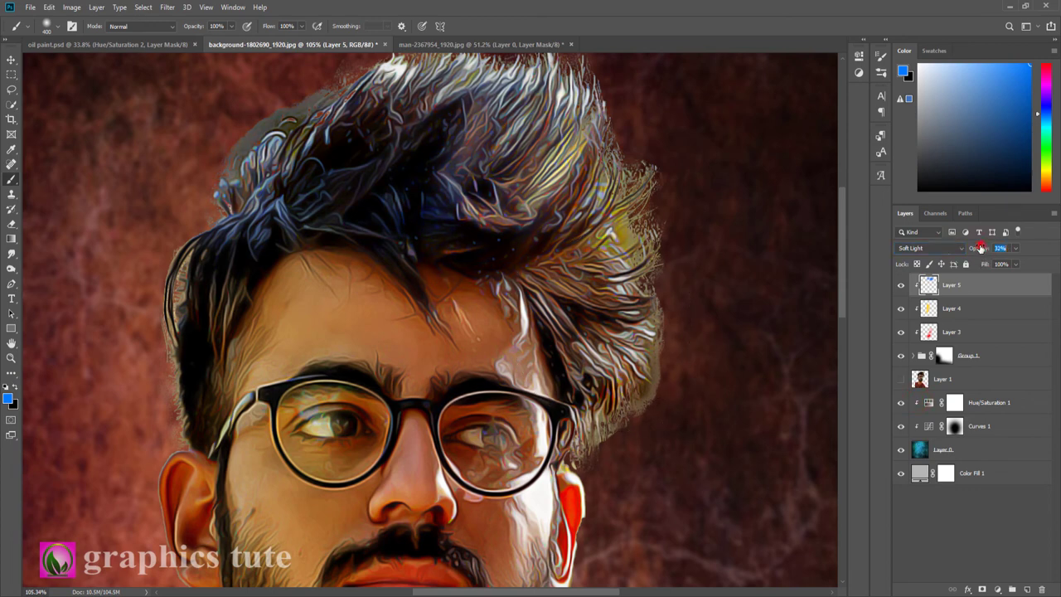
pyautogui.click(10, 357)
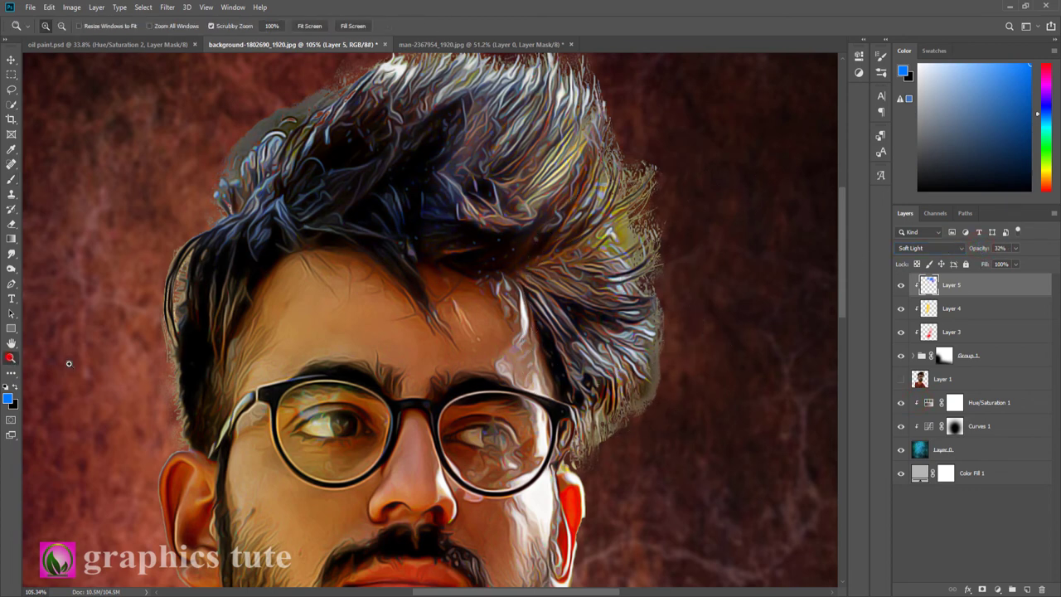
pyautogui.moveTo(569, 349); pyautogui.dragTo(510, 352)
pyautogui.click(1025, 588)
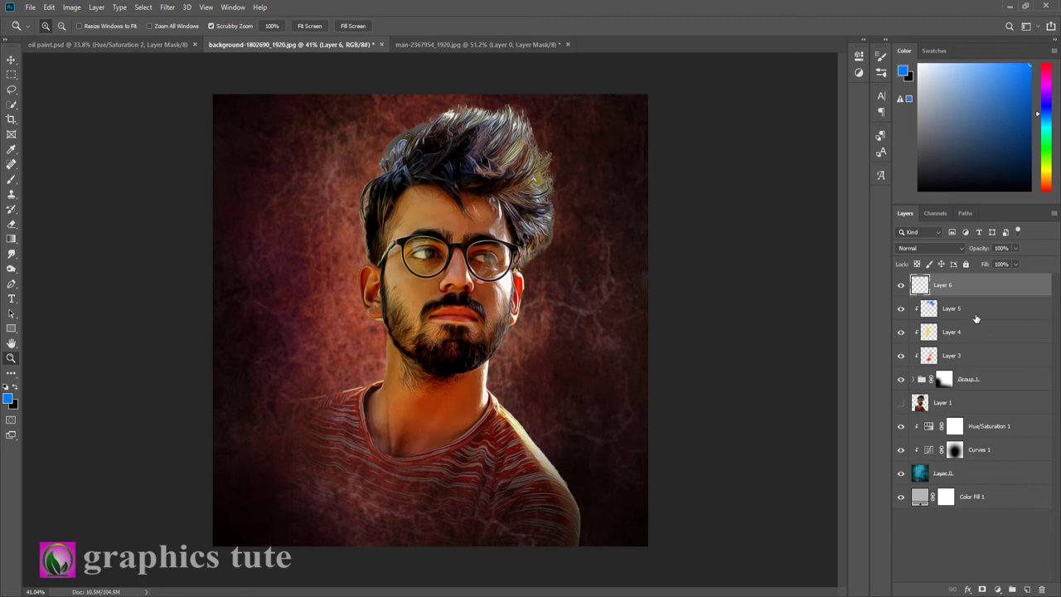
# Stamp the visible portrait into Layer 6 and grade it in Camera Raw: contrast +15, temperature +5, saturation -10
pyautogui.hotkey('ctrl', 'shift', 'alt', 'e')
pyautogui.click(168, 8)
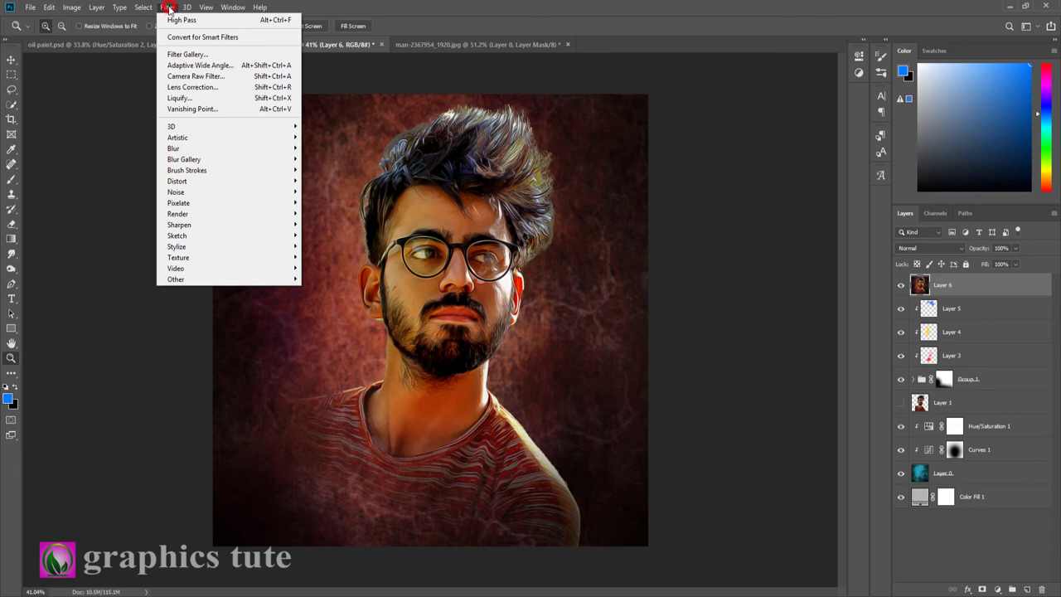
pyautogui.click(174, 75)
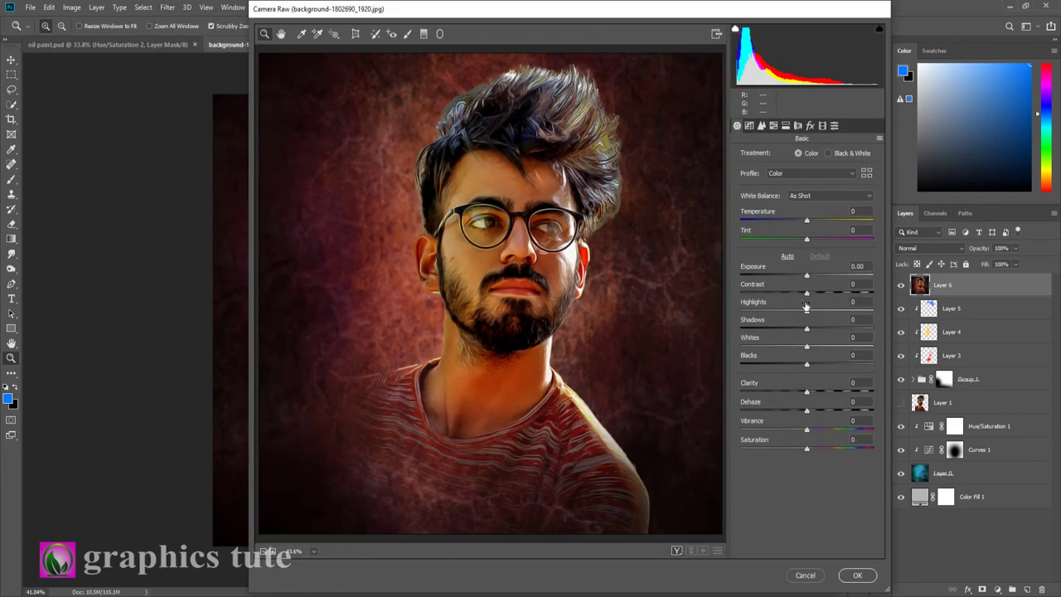
pyautogui.moveTo(808, 294); pyautogui.dragTo(811, 294)
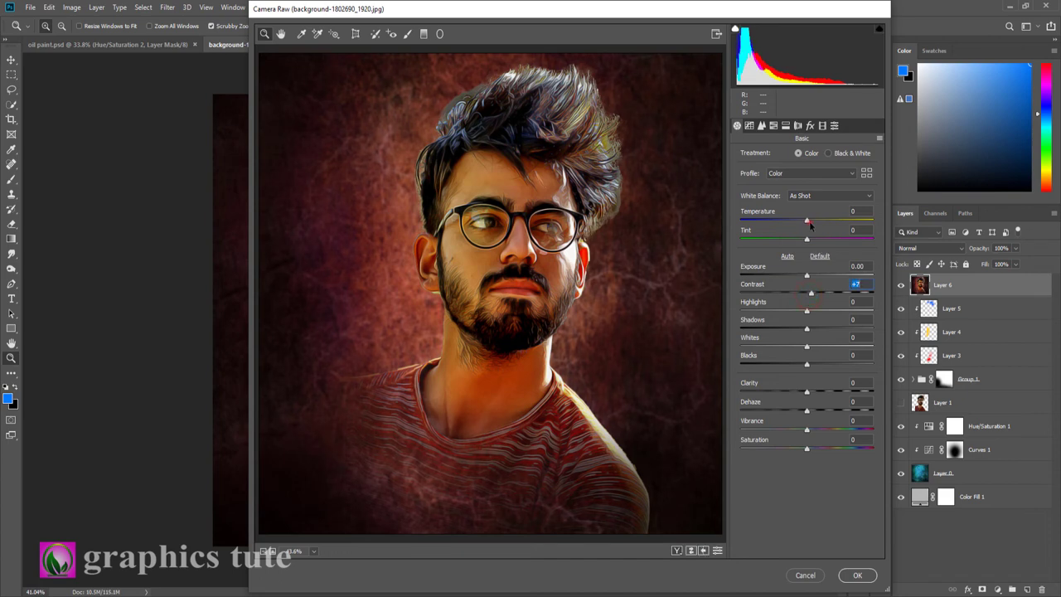
pyautogui.moveTo(809, 223); pyautogui.dragTo(812, 240)
pyautogui.moveTo(818, 294)
pyautogui.mouseDown()
pyautogui.moveTo(809, 311)
pyautogui.moveTo(828, 319)
pyautogui.moveTo(799, 331)
pyautogui.moveTo(820, 347)
pyautogui.moveTo(803, 365)
pyautogui.moveTo(817, 411)
pyautogui.mouseUp()
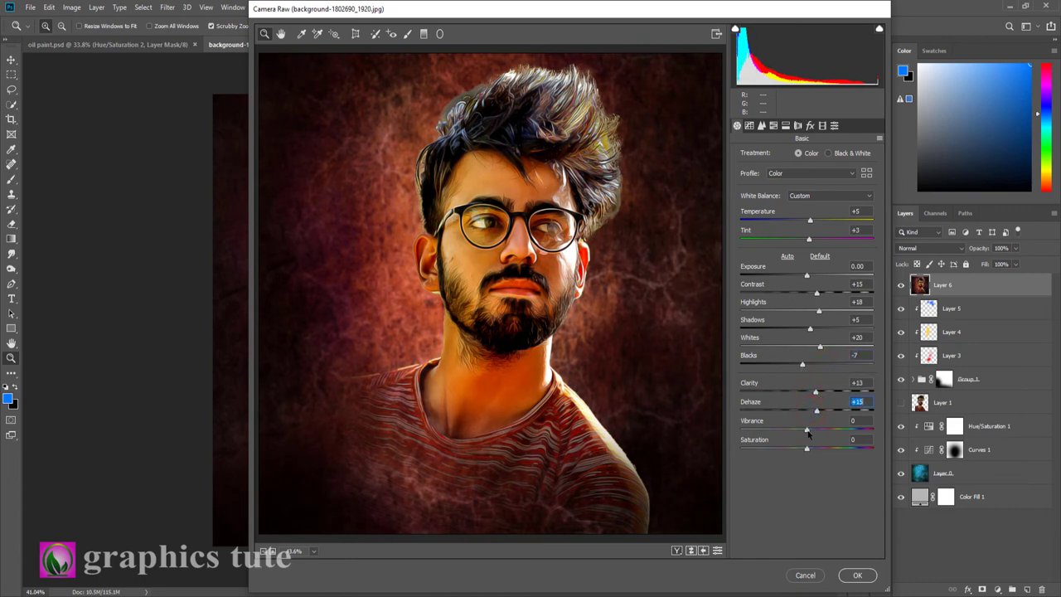
pyautogui.click(808, 430)
pyautogui.moveTo(808, 449); pyautogui.dragTo(800, 449)
pyautogui.click(859, 575)
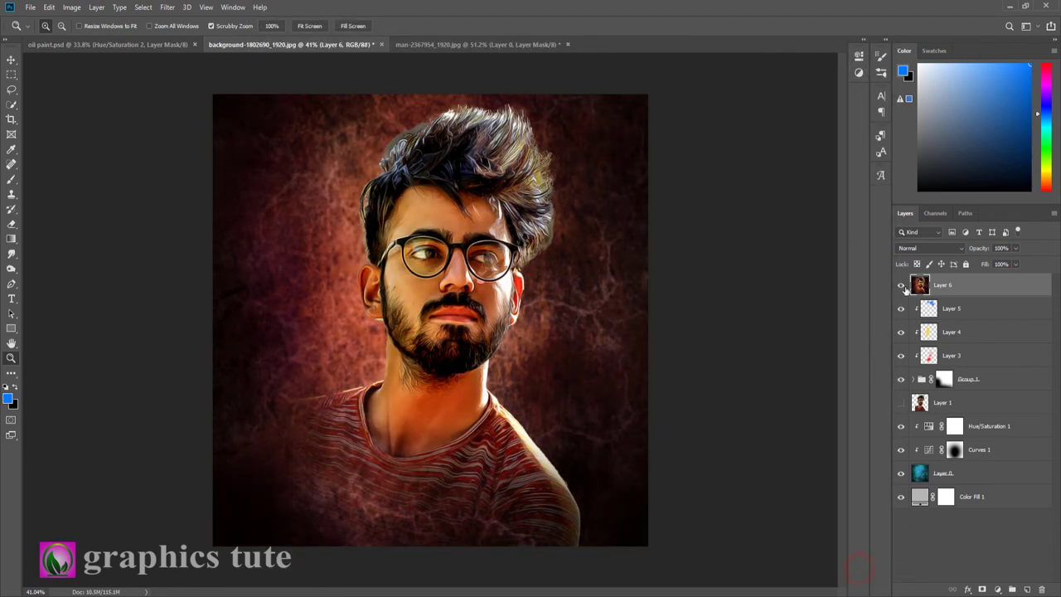
# Toggle Layer 6 visibility to compare the Camera Raw grade against the original
pyautogui.click(904, 286)
pyautogui.click(903, 285)
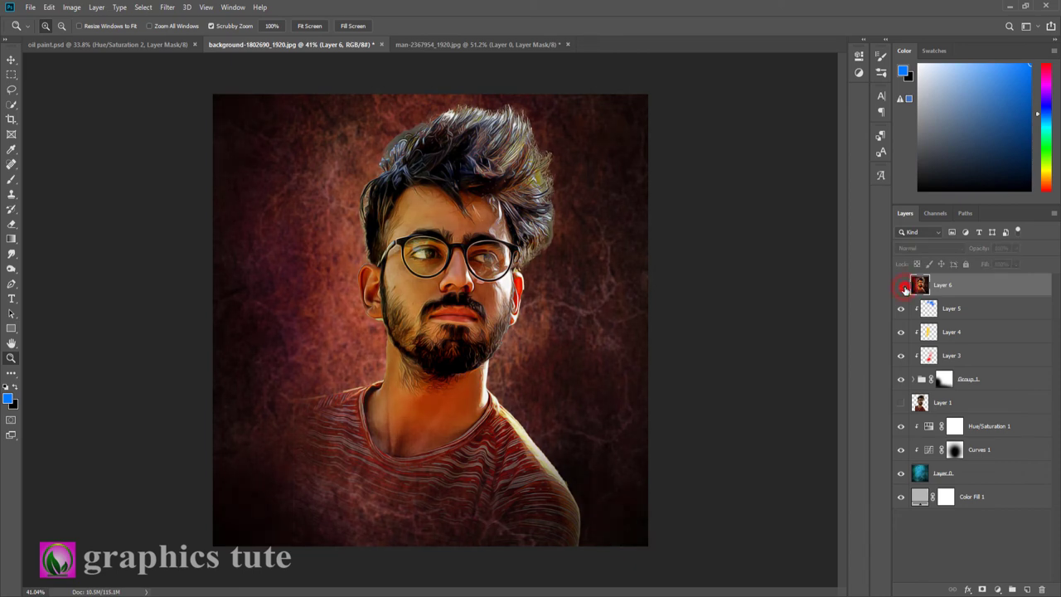
pyautogui.click(902, 285)
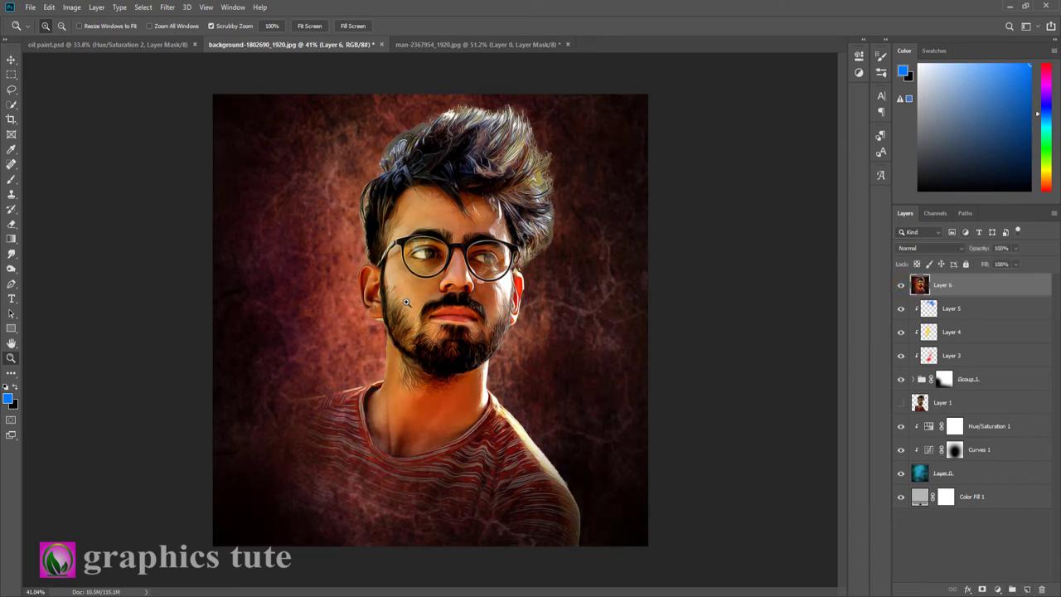
# Stamp the visible image onto a new Layer 7 set to Linear Light blending
pyautogui.moveTo(459, 264); pyautogui.dragTo(466, 263)
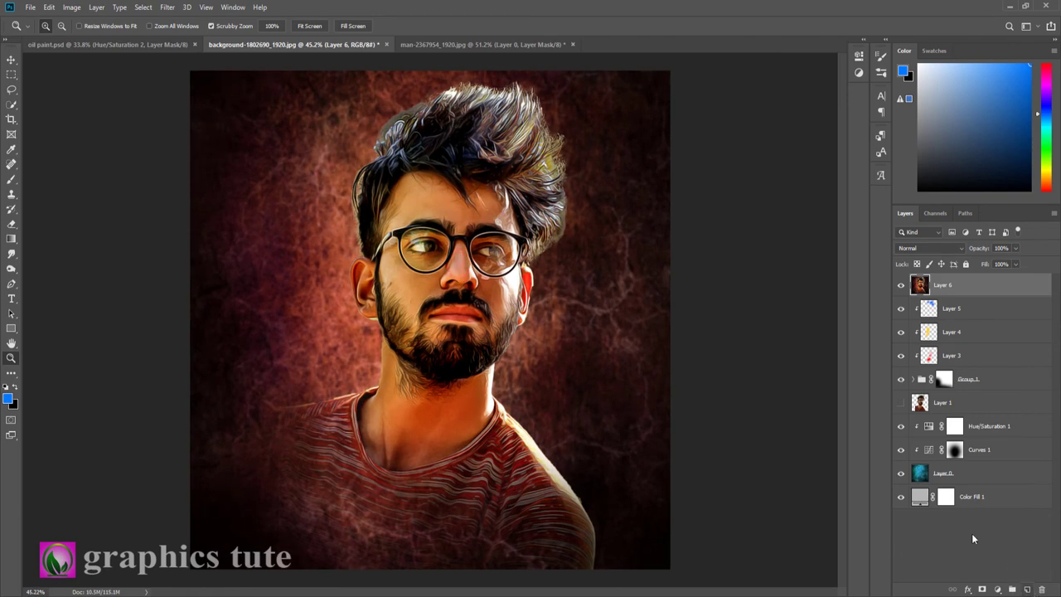
pyautogui.click(1028, 589)
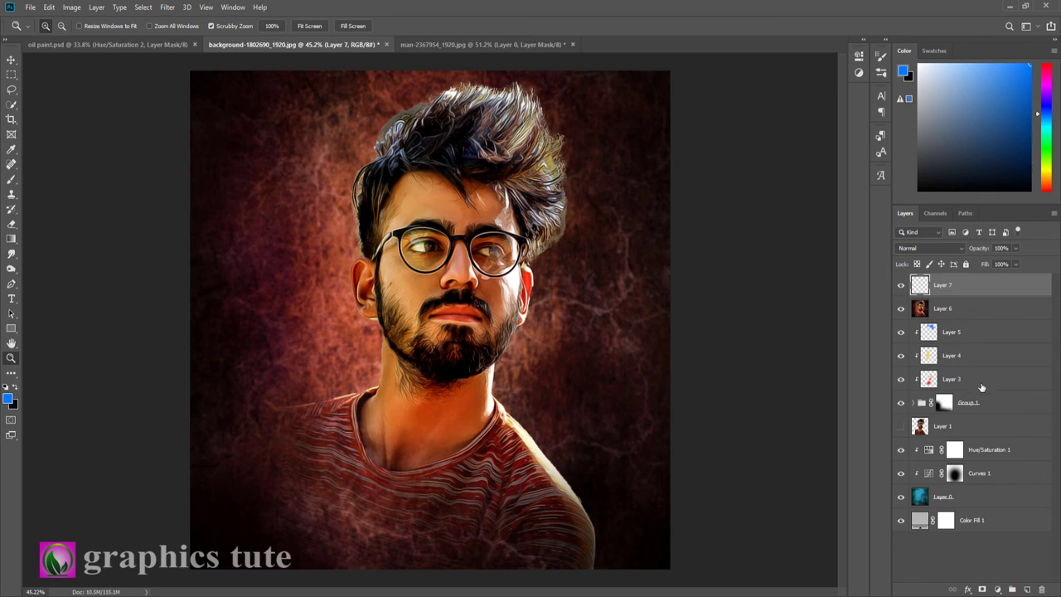
pyautogui.hotkey('ctrl', 'alt', 'shift', 'e')
pyautogui.click(927, 245)
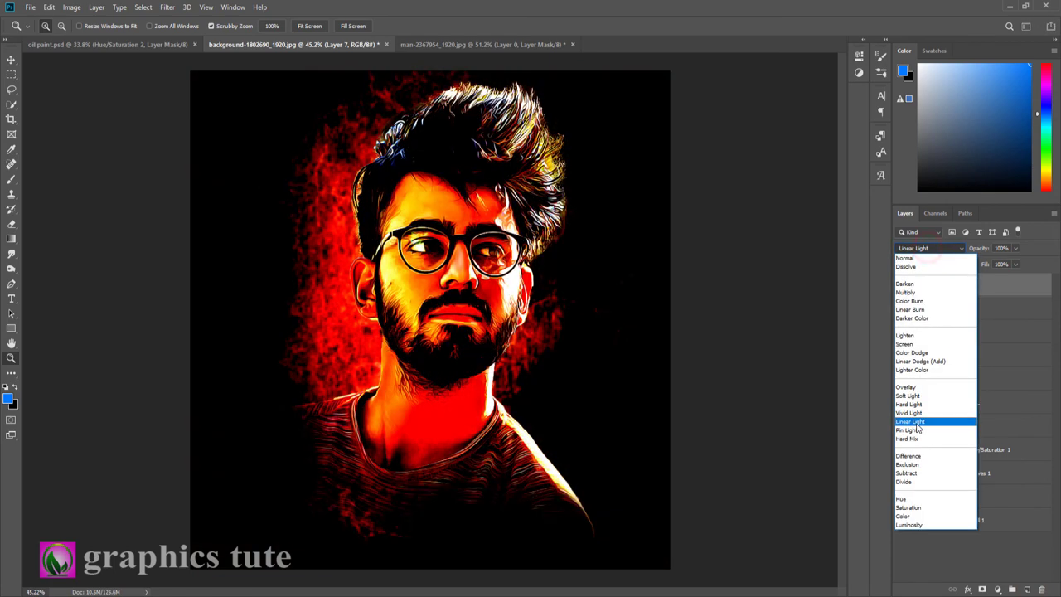
pyautogui.click(923, 423)
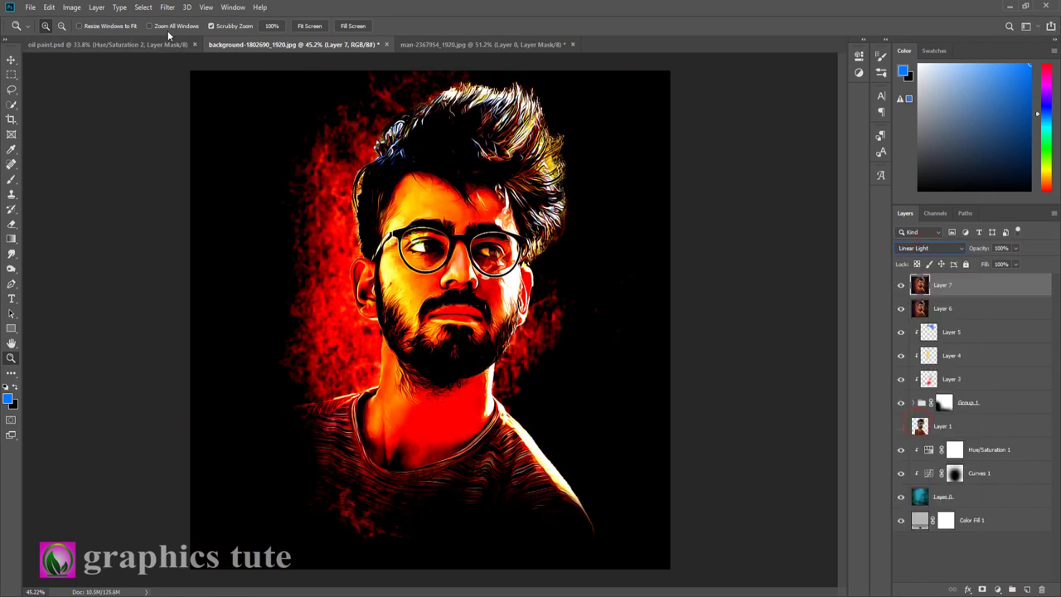
# Apply a High Pass filter with a 1.0 pixel radius to Layer 7
pyautogui.click(166, 7)
pyautogui.moveTo(176, 279)
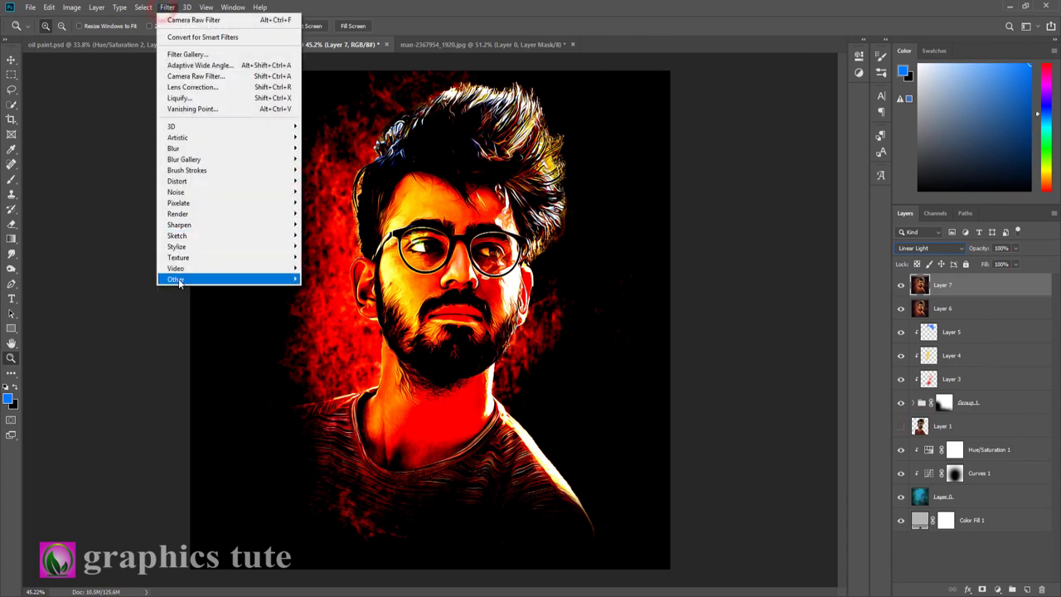
pyautogui.click(320, 290)
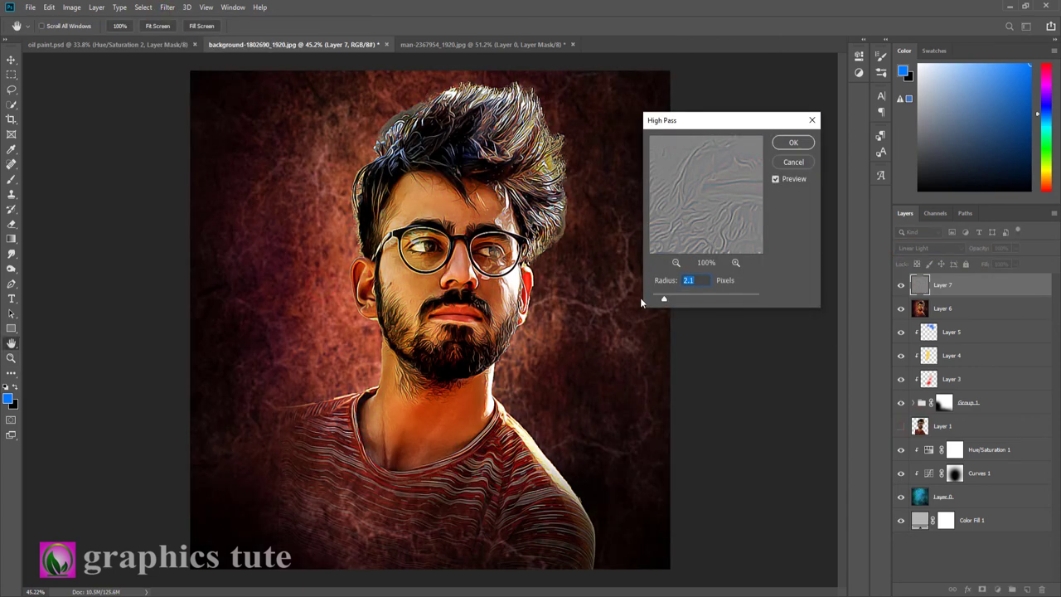
pyautogui.click(663, 303)
pyautogui.moveTo(662, 303); pyautogui.dragTo(658, 303)
pyautogui.click(794, 143)
# Toggle Layer 7 visibility to compare the sharpening, then zoom in on the portrait
pyautogui.click(900, 284)
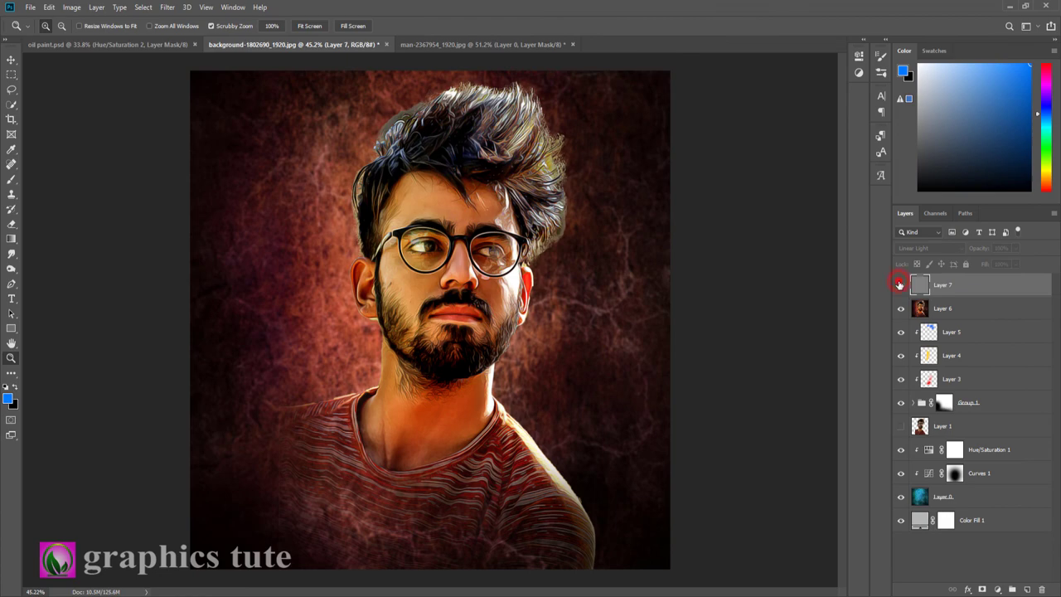
pyautogui.click(899, 284)
pyautogui.click(899, 284)
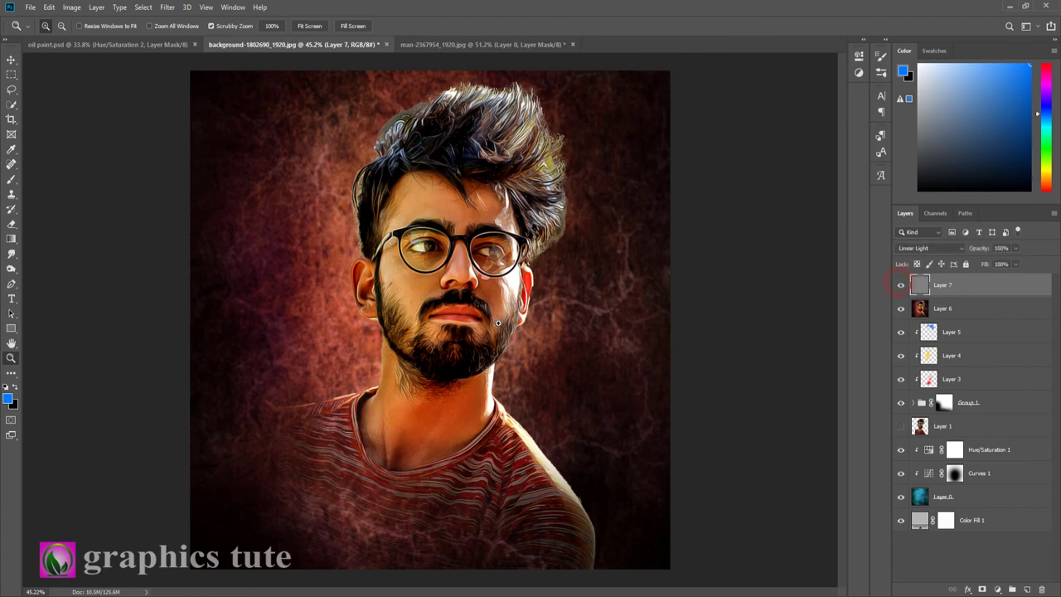
pyautogui.moveTo(499, 323)
pyautogui.mouseDown()
pyautogui.moveTo(500, 298)
pyautogui.moveTo(525, 302)
pyautogui.moveTo(479, 294)
pyautogui.moveTo(473, 305)
pyautogui.moveTo(493, 307)
pyautogui.moveTo(486, 267)
pyautogui.mouseUp()
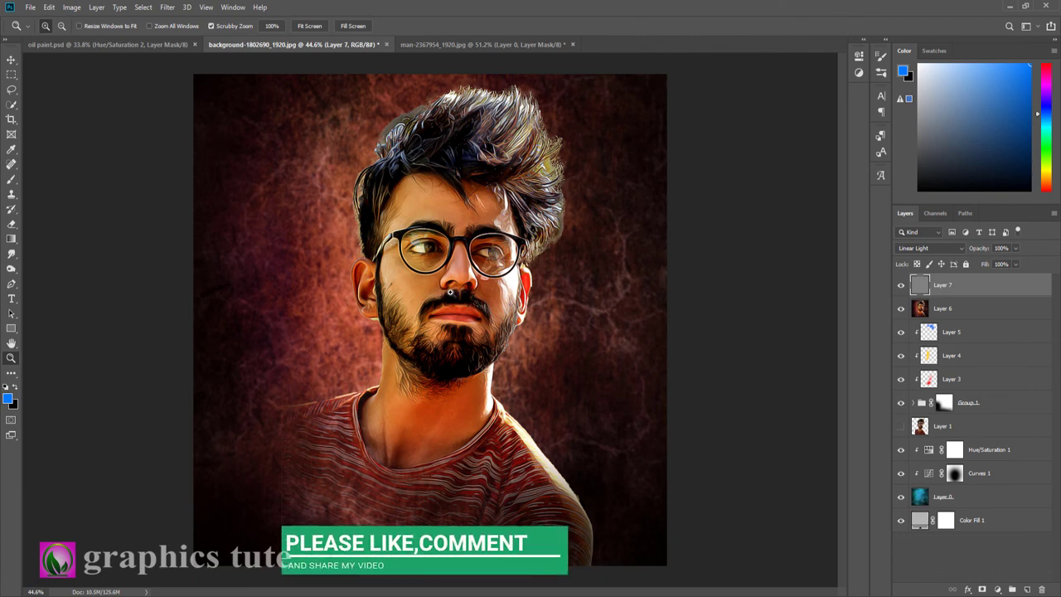
pyautogui.click(461, 288)
pyautogui.keyDown('alt'); pyautogui.click(491, 291); pyautogui.keyUp('alt')
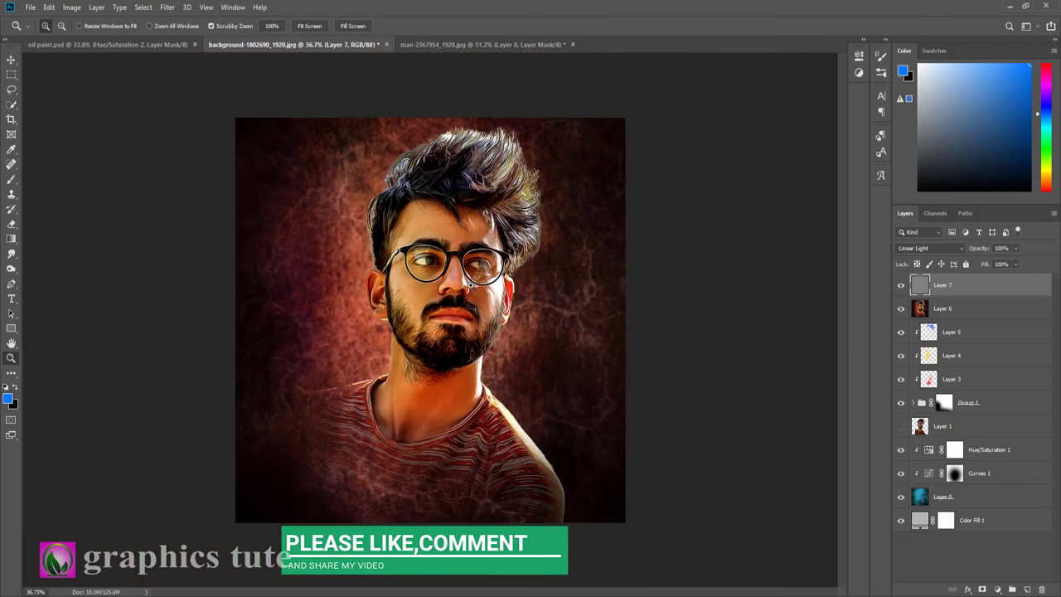
pyautogui.click(497, 303)
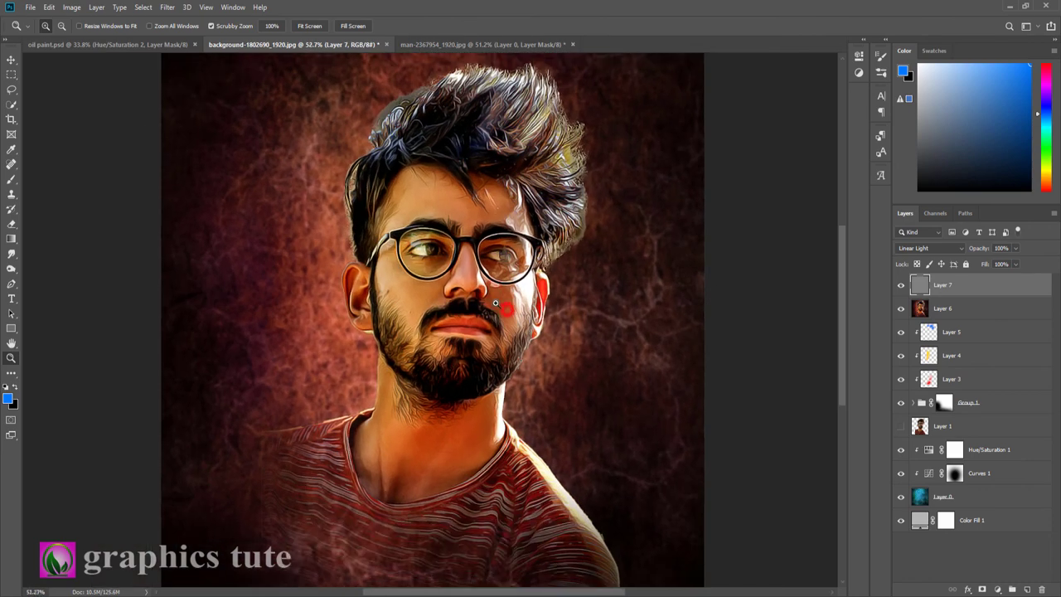
pyautogui.keyDown('alt'); pyautogui.click(477, 296); pyautogui.keyUp('alt')
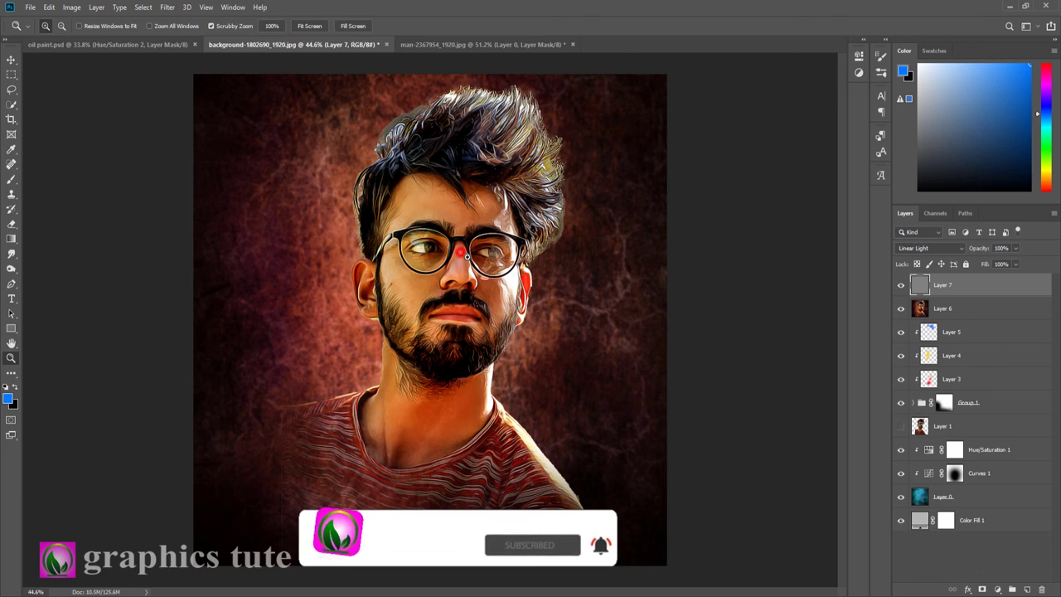
pyautogui.click(476, 258)
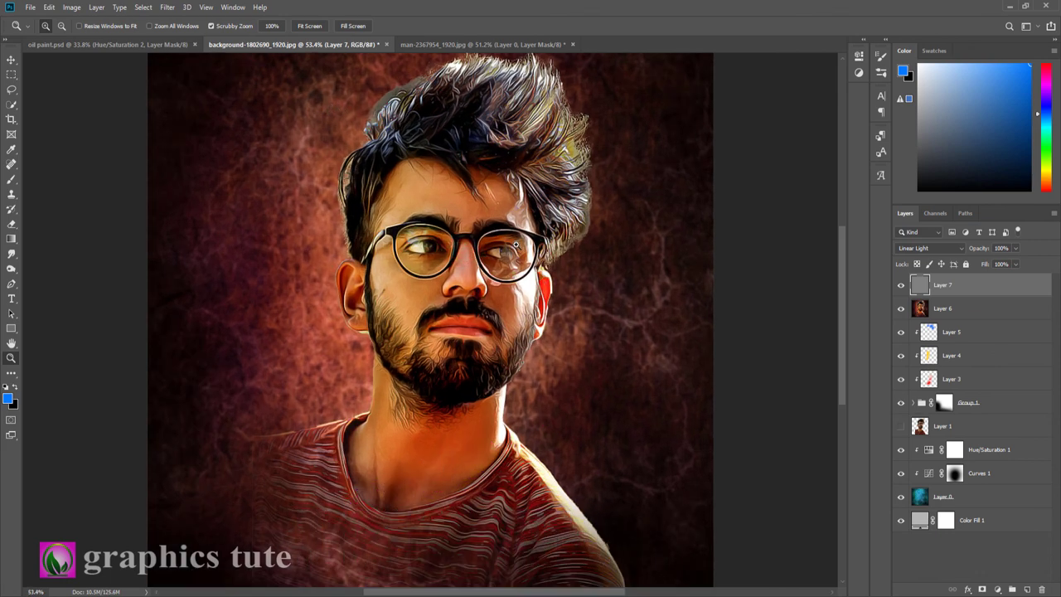
pyautogui.moveTo(521, 247); pyautogui.dragTo(498, 247)
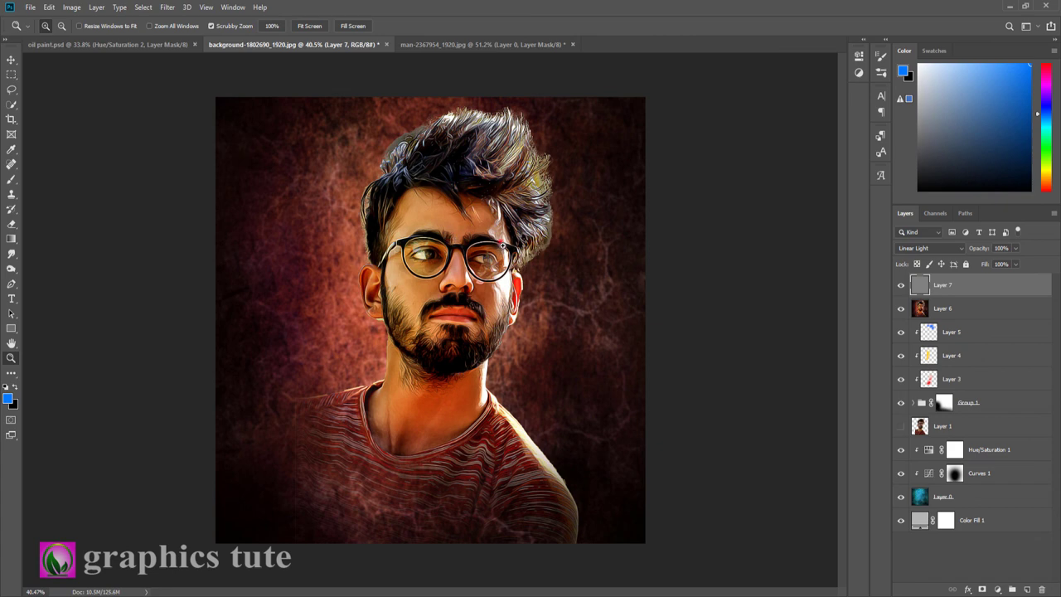
pyautogui.moveTo(478, 238)
pyautogui.mouseDown()
pyautogui.moveTo(503, 241)
pyautogui.moveTo(437, 205)
pyautogui.mouseUp()
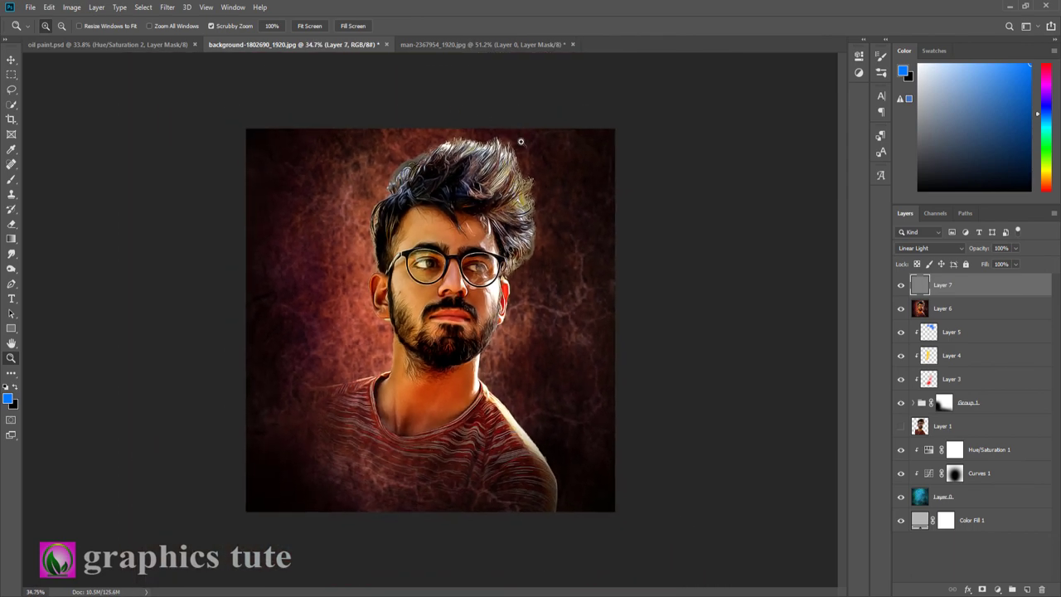
pyautogui.moveTo(482, 218); pyautogui.dragTo(498, 214)
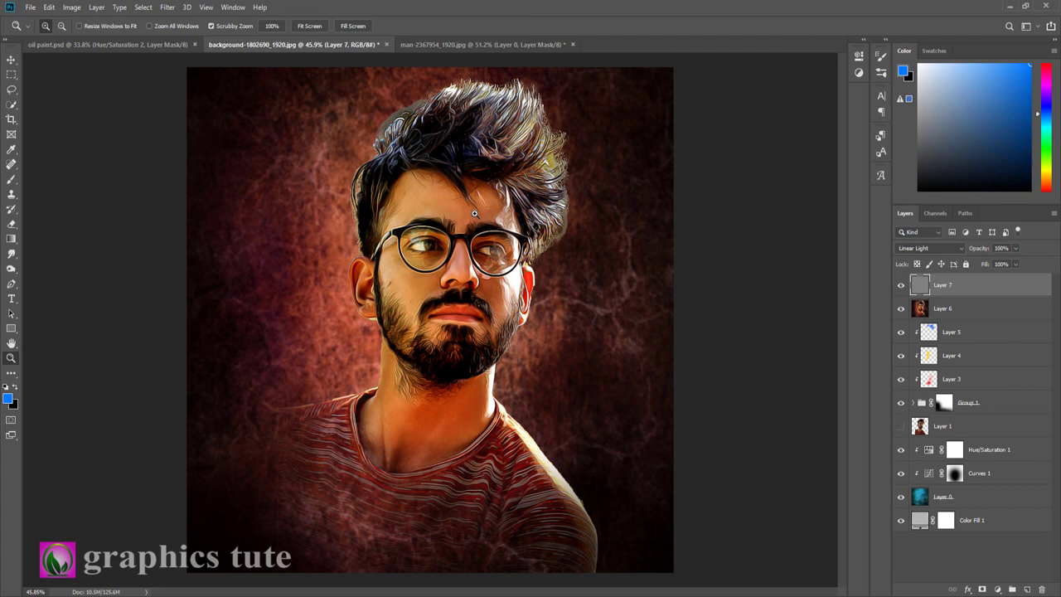
pyautogui.moveTo(481, 198)
pyautogui.mouseDown()
pyautogui.moveTo(469, 203)
pyautogui.moveTo(676, 271)
pyautogui.mouseUp()
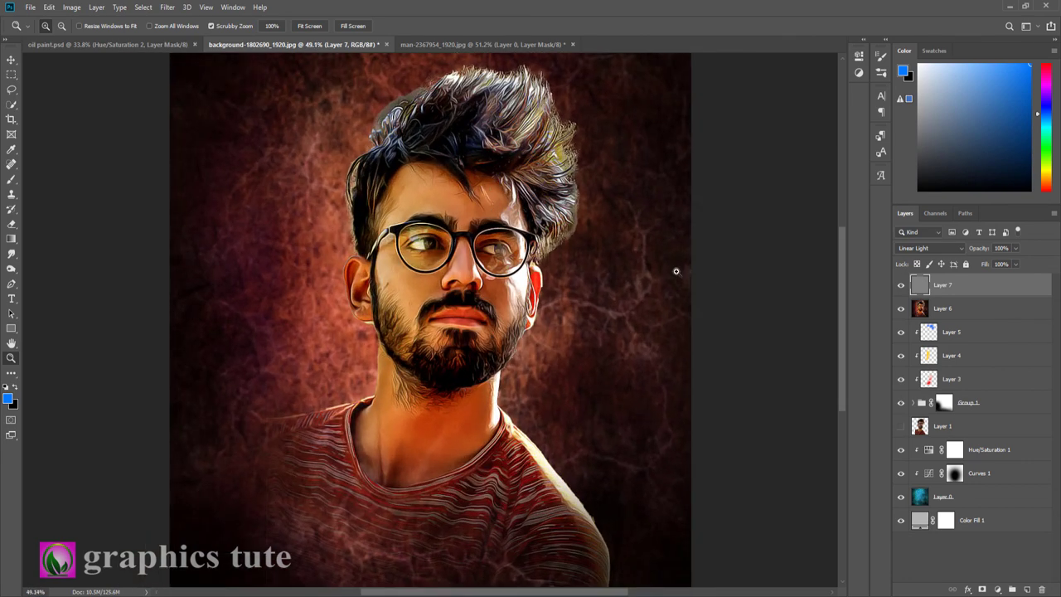